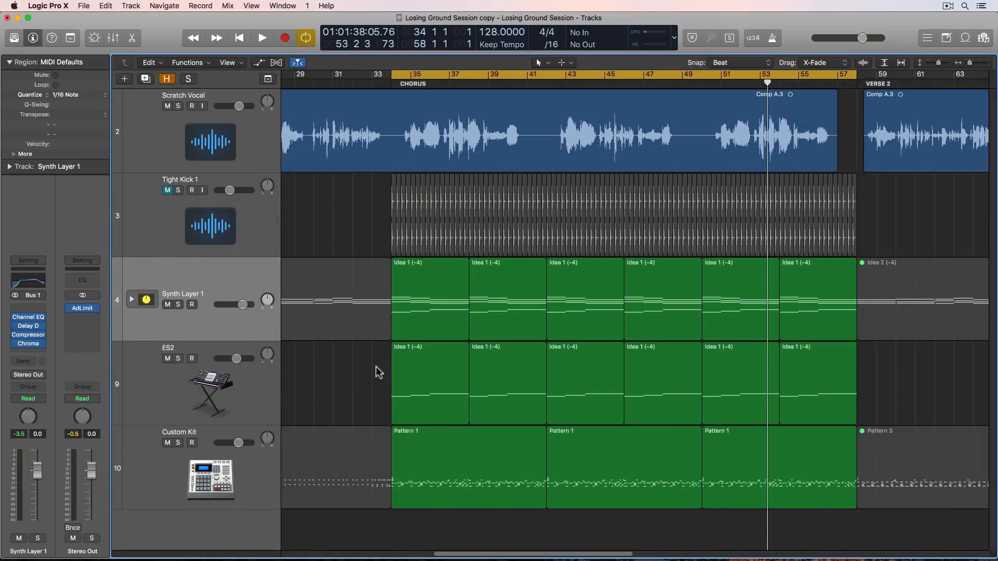
Solo the Custom Kit track and select all three of its Pattern 1 regions in the chorus
key(space)
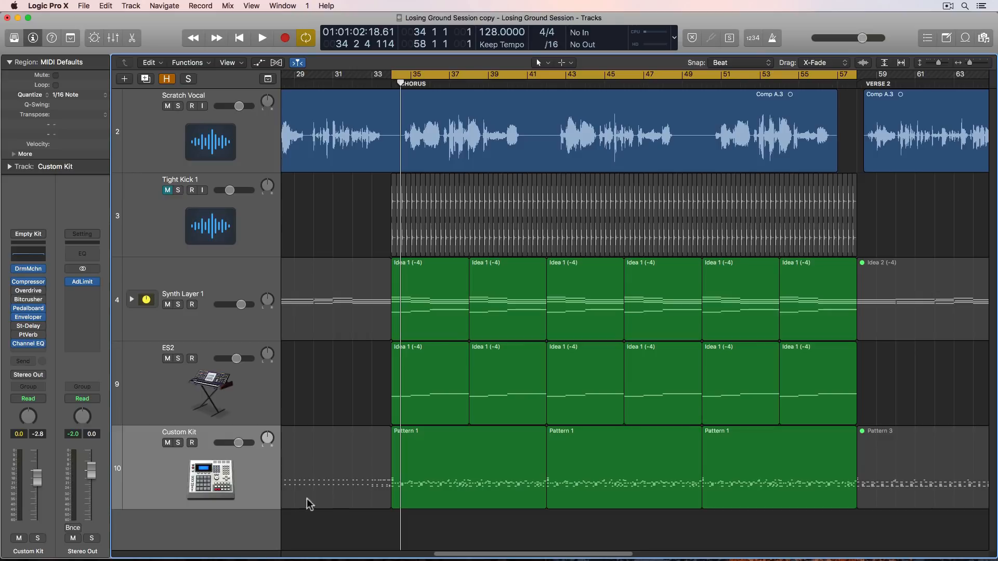
click(178, 443)
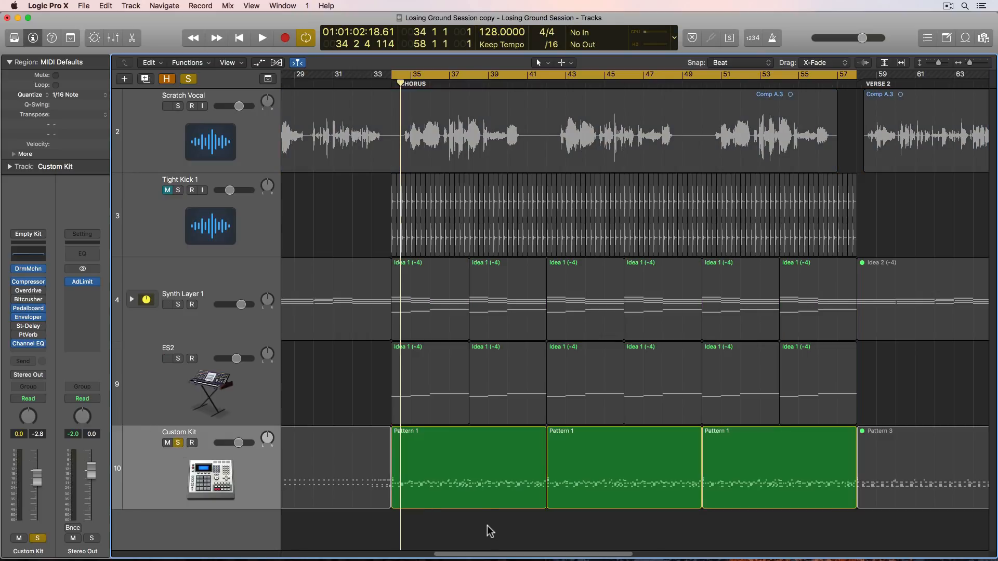
click(476, 488)
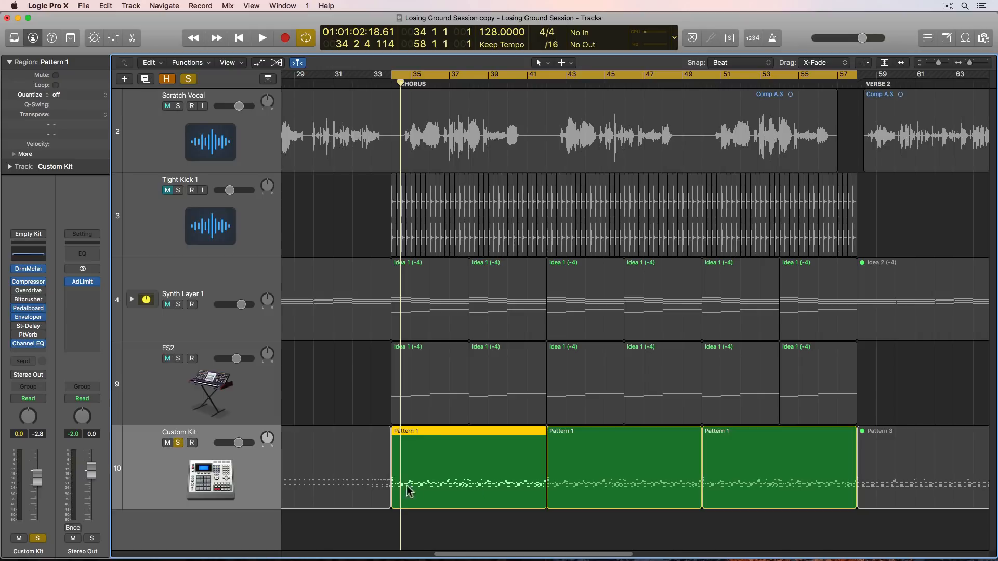
click(254, 476)
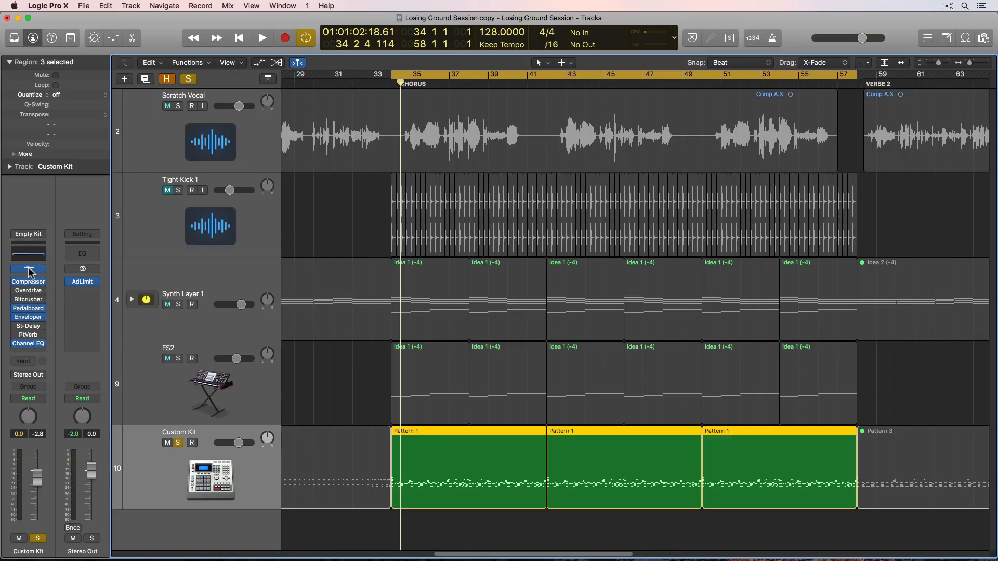
Open the Custom Kit regions in the Piano Roll and play them from bar 37 with cycle mode turned off
double_click(443, 448)
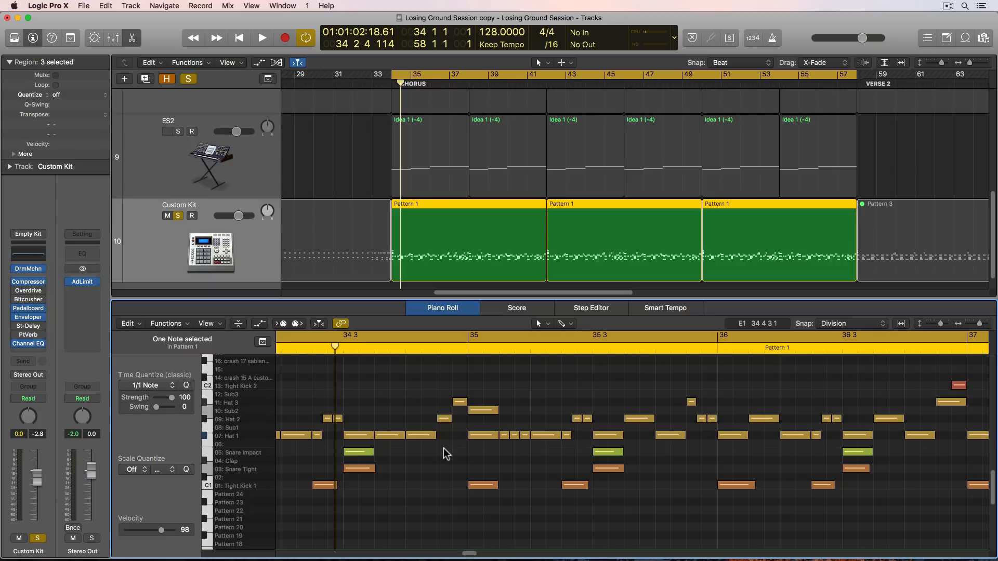
scroll(457, 460, right, 10)
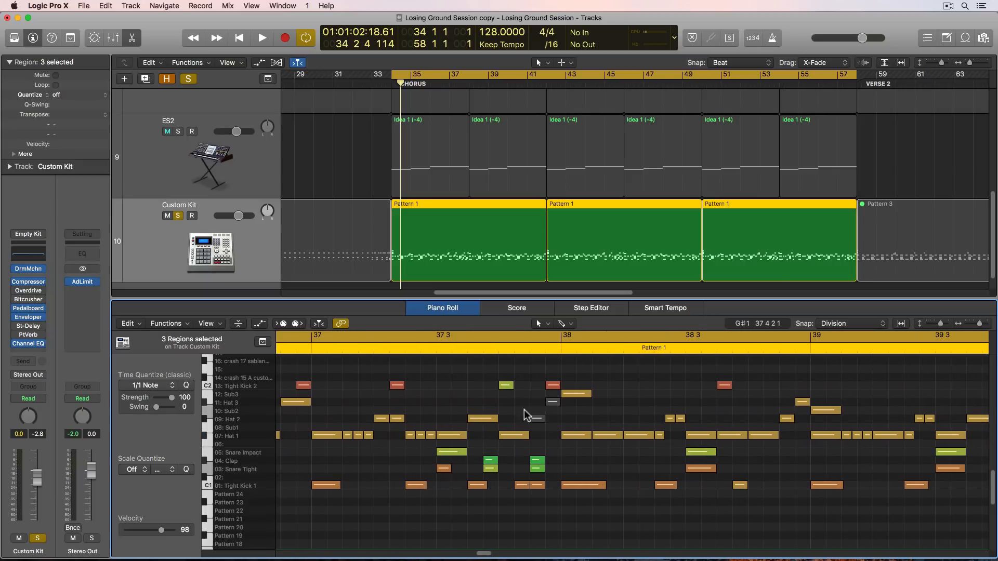
key(c)
click(450, 83)
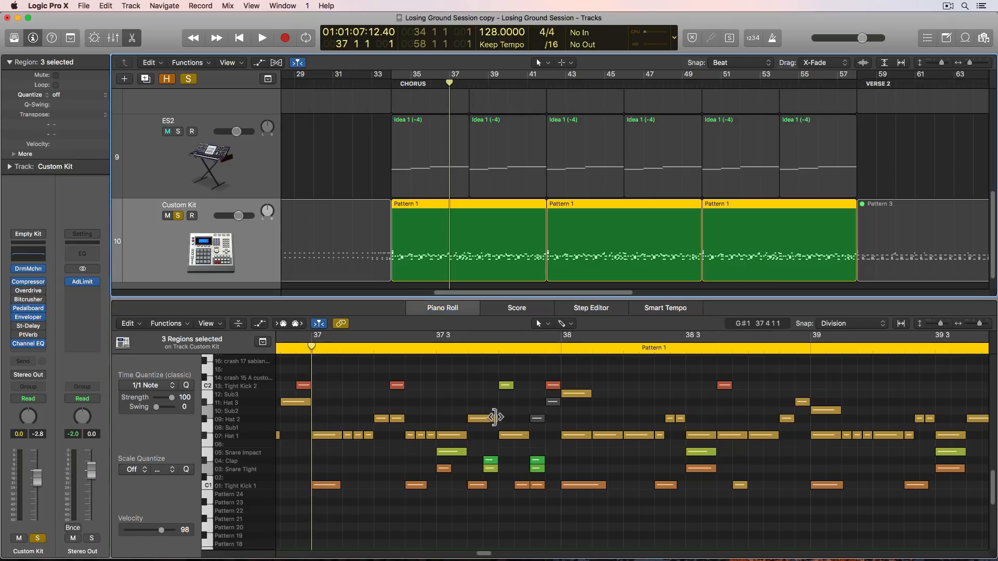
key(space)
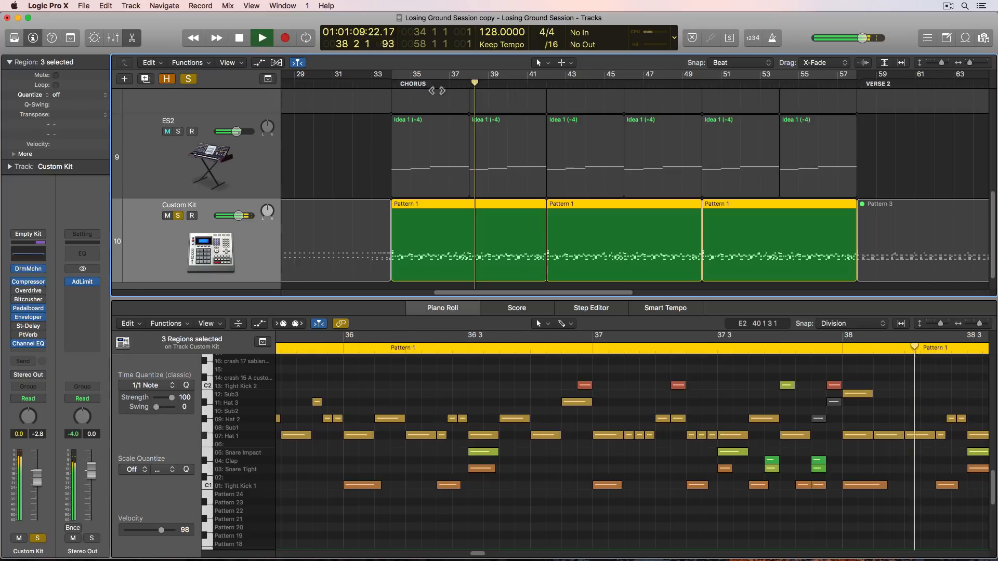
Play the drum pattern from bar 40 past the end of the first region, and close the Piano Roll
key(space)
click(508, 83)
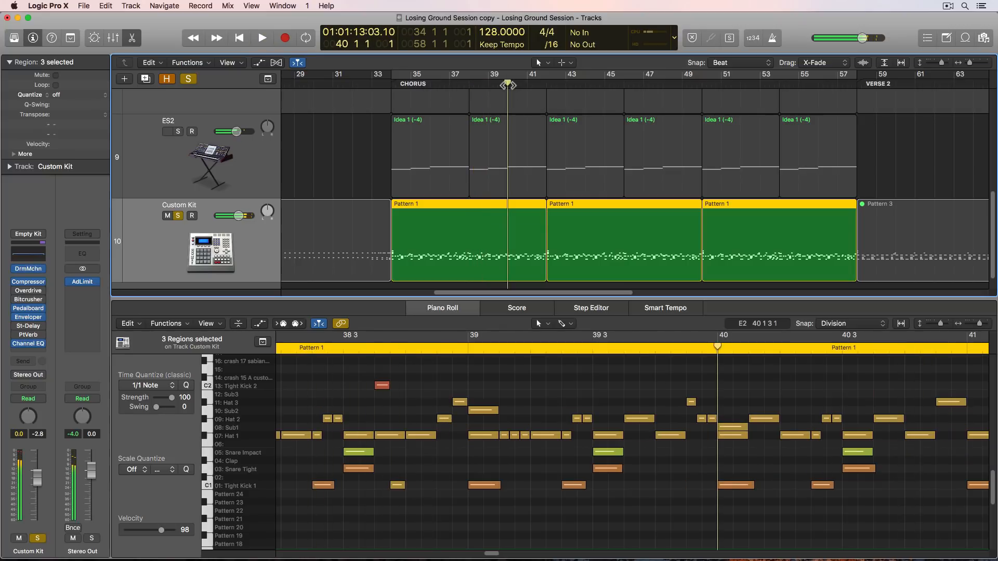
key(space)
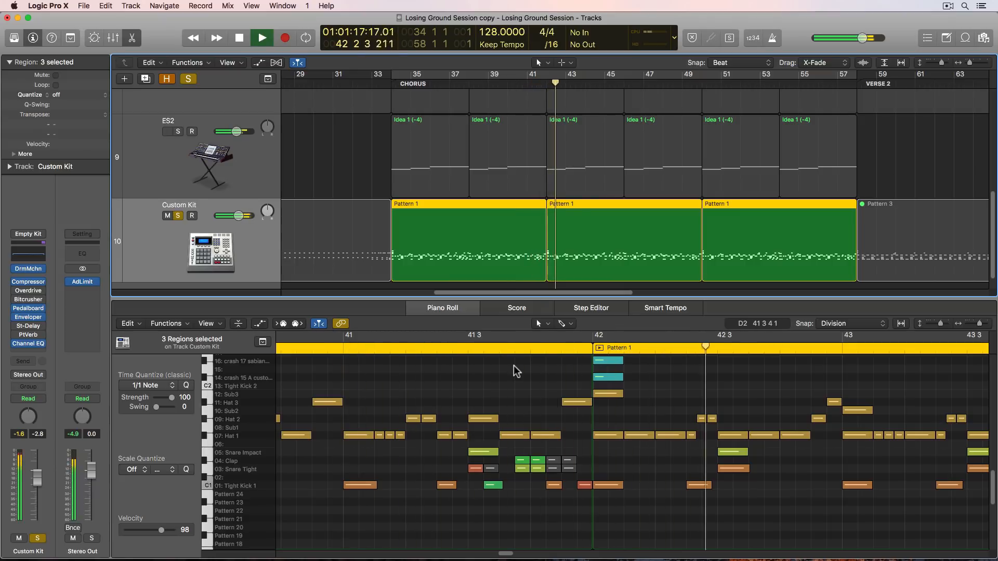
key(space)
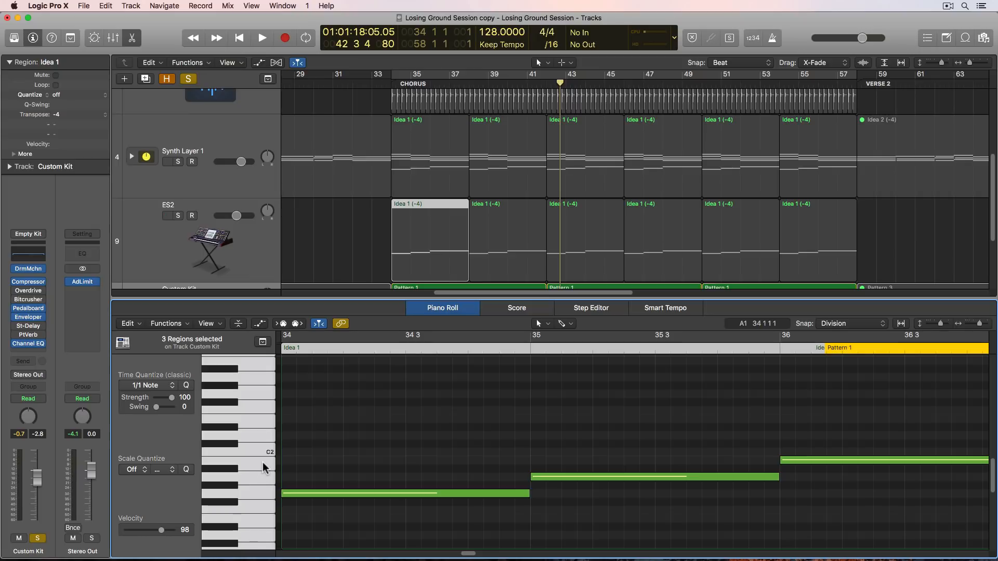
key(e)
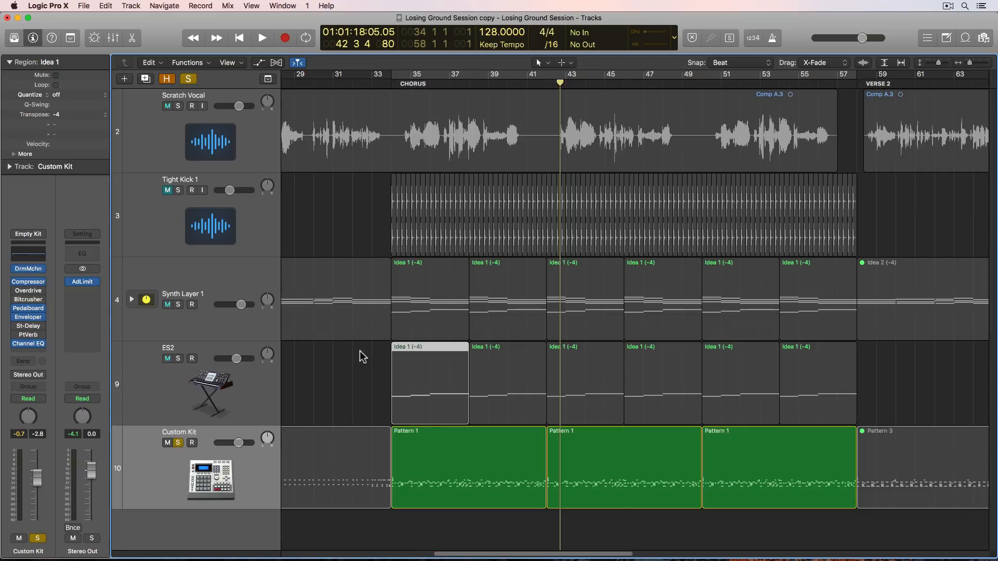
Open the Custom Kit's Drum Machine Designer and examine the pitch control of the Sub Kick pad on B1
click(450, 453)
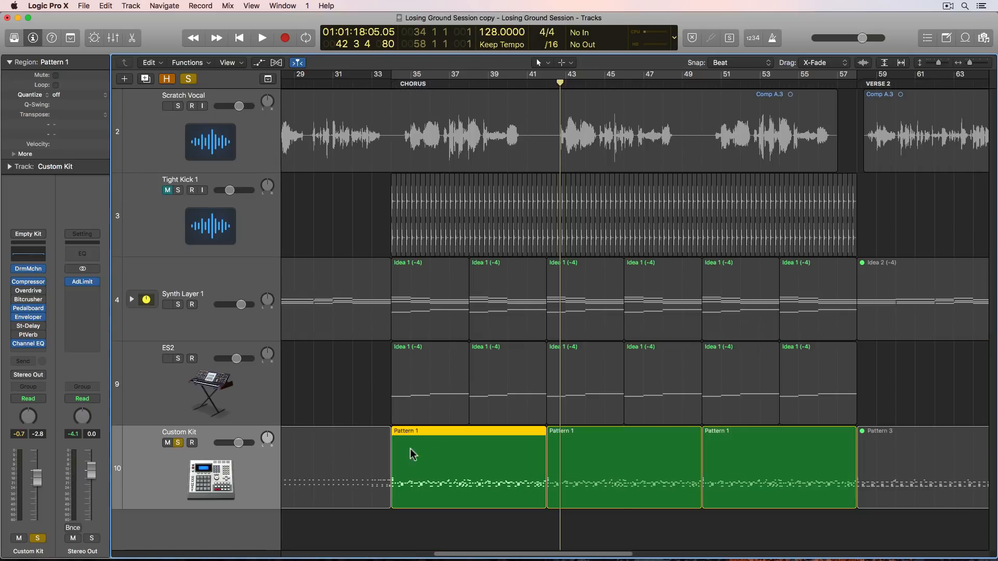
click(29, 270)
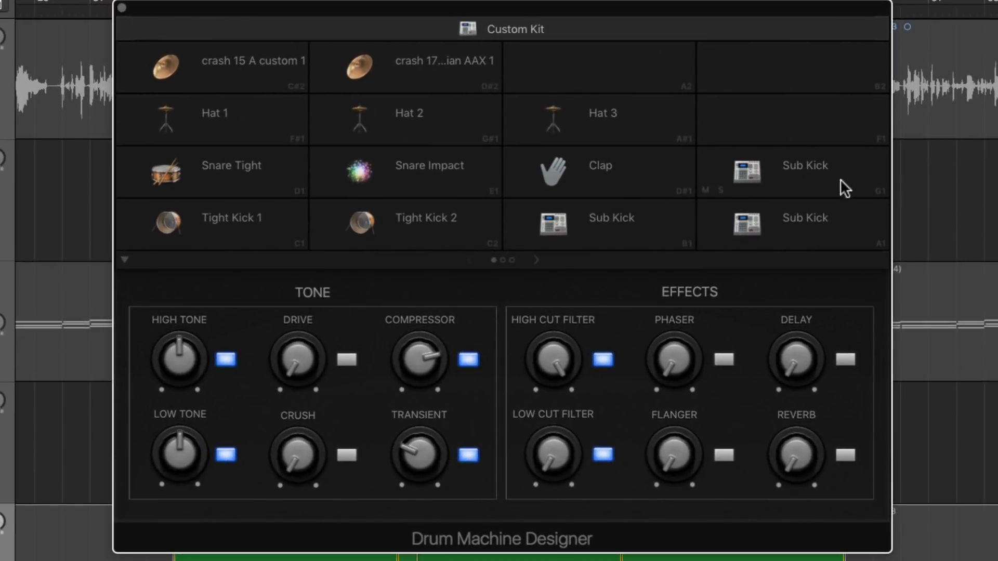
click(632, 215)
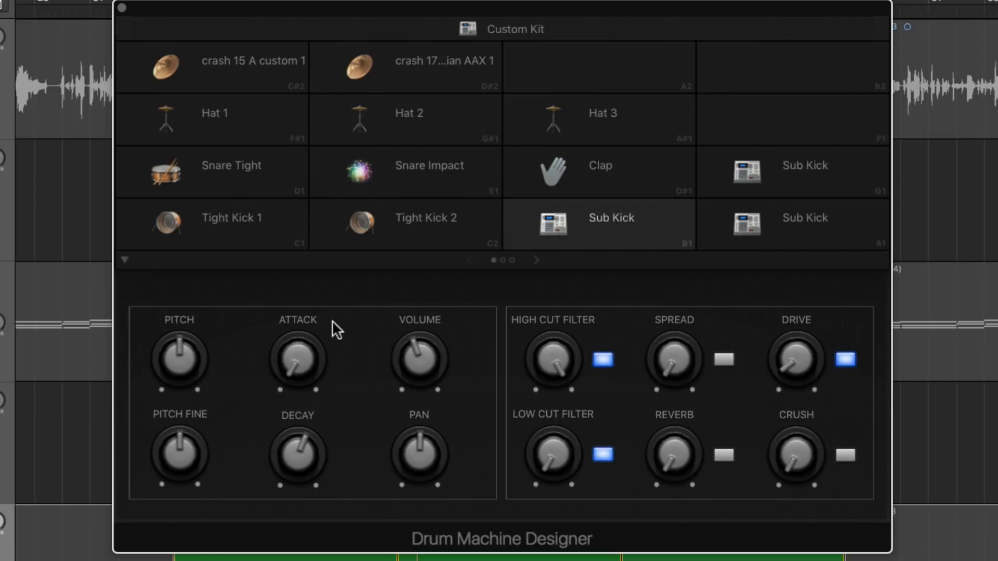
drag(183, 352, 185, 358)
mouse_move(185, 358)
mouse_down()
mouse_move(173, 396)
mouse_move(173, 369)
mouse_up()
drag(186, 370, 163, 448)
Examine the settings of the Sub Kick pads on A1 and G1, and close Drum Machine Designer
click(821, 240)
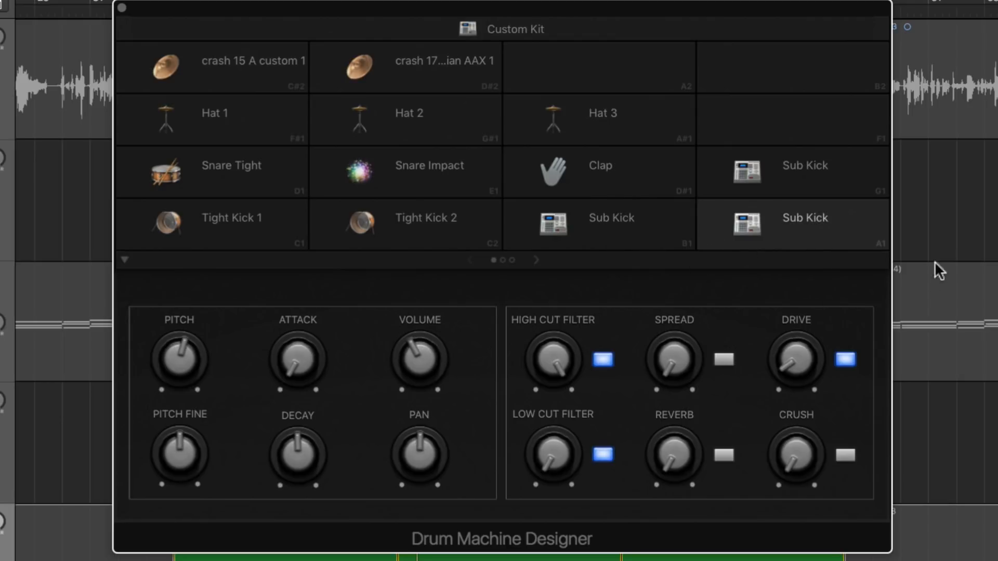
click(846, 167)
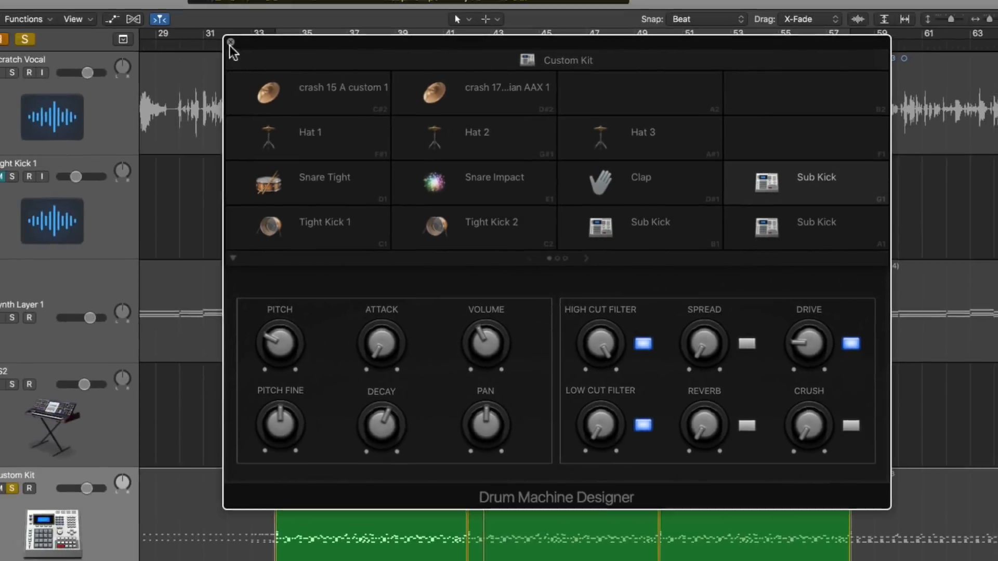
click(230, 43)
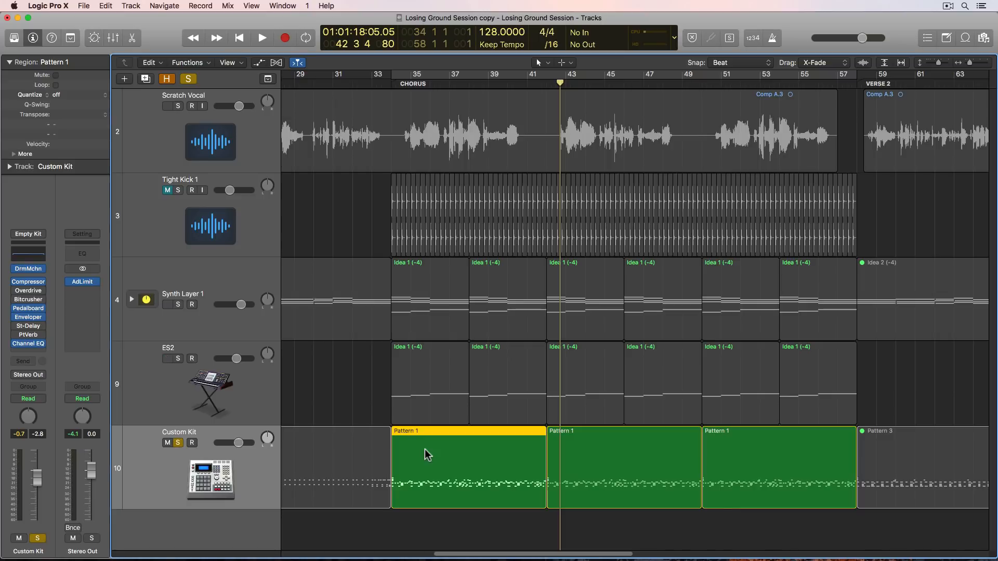
Set the cycle range to the first Pattern 1 region, audition the soloed Custom Kit, and unsolo it
key(super+u)
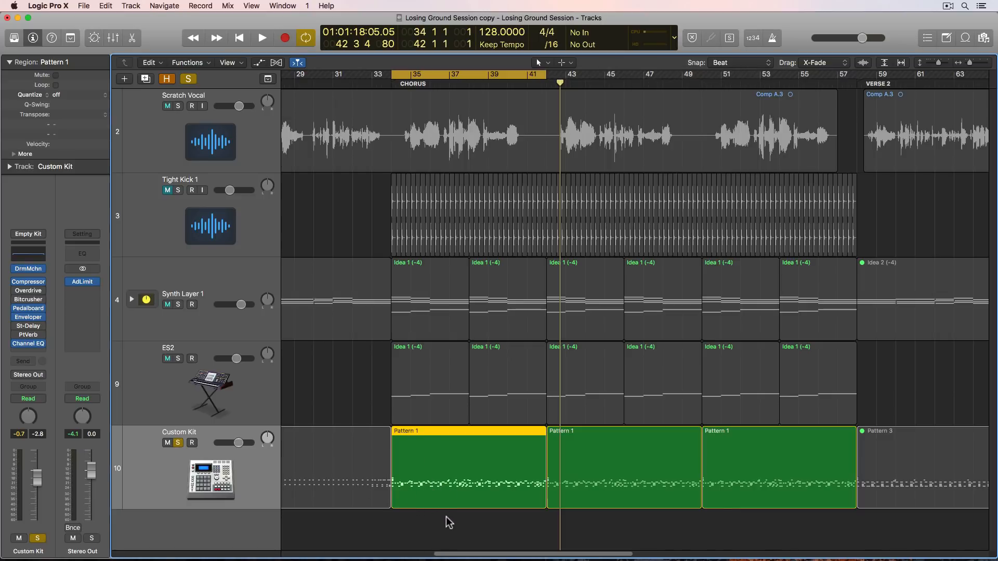
key(space)
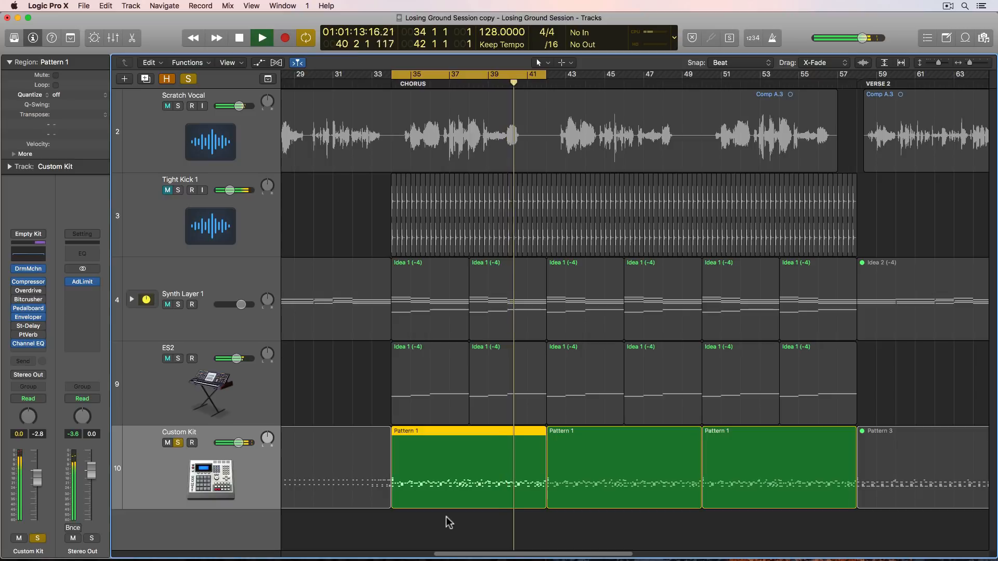
click(449, 523)
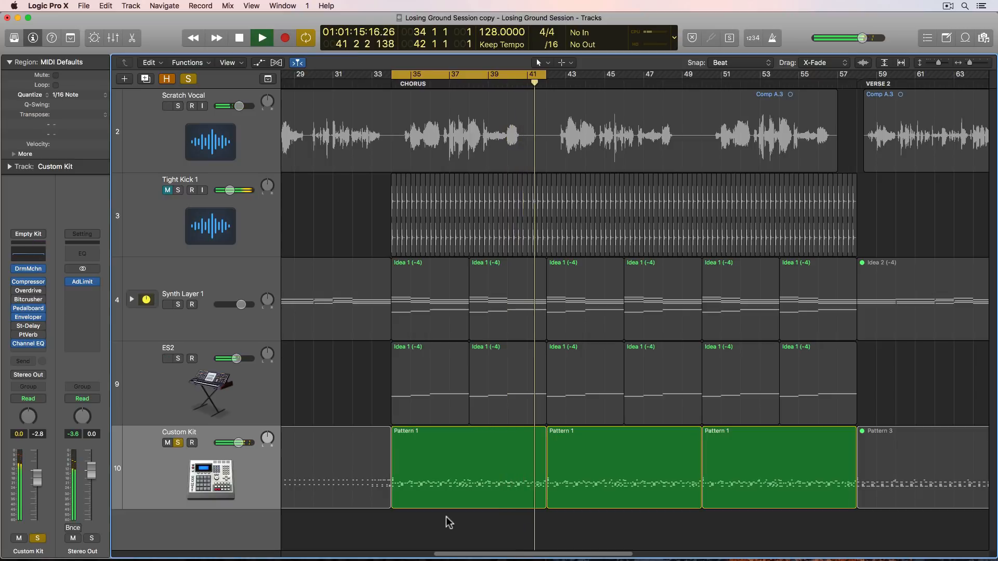
key(space)
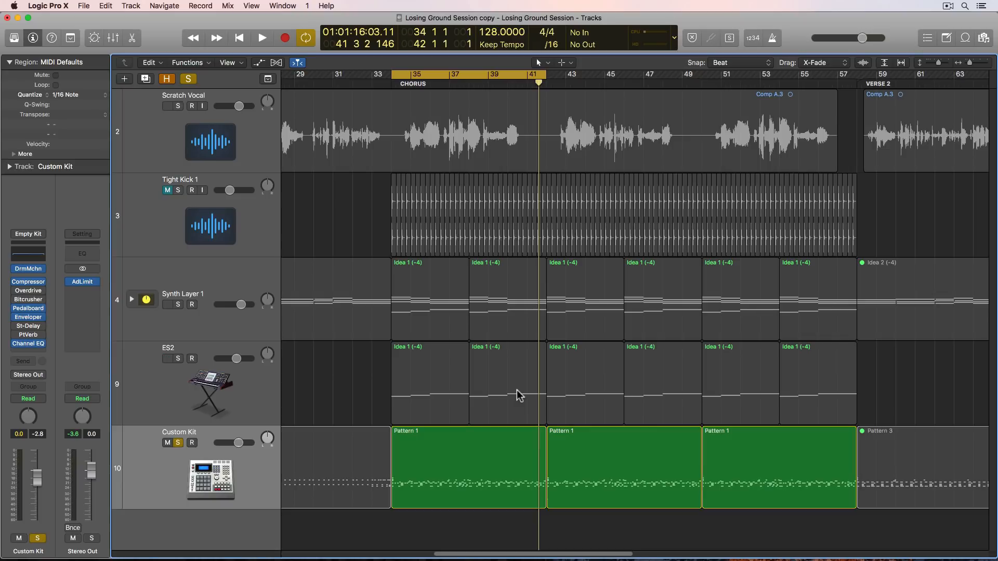
click(178, 442)
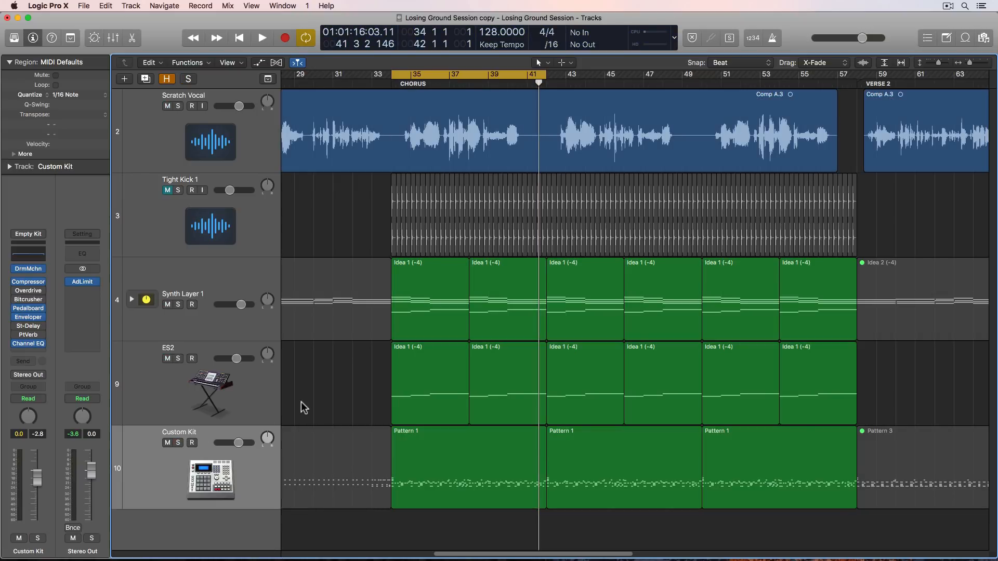
In the mixer, route the output of the two adjacent Sub Kick channels beside Tight Kick 1 to Bus 12
key(x)
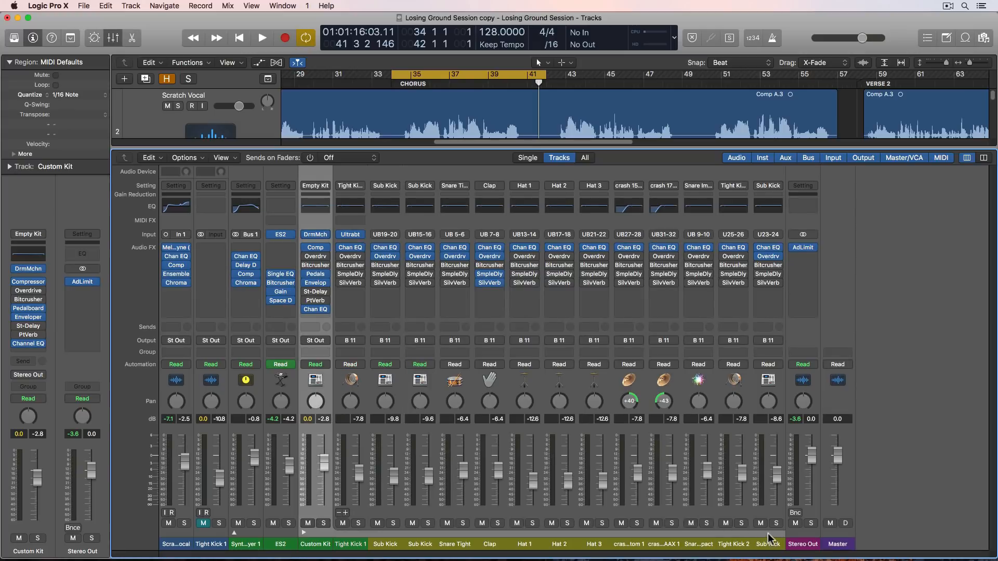
click(777, 543)
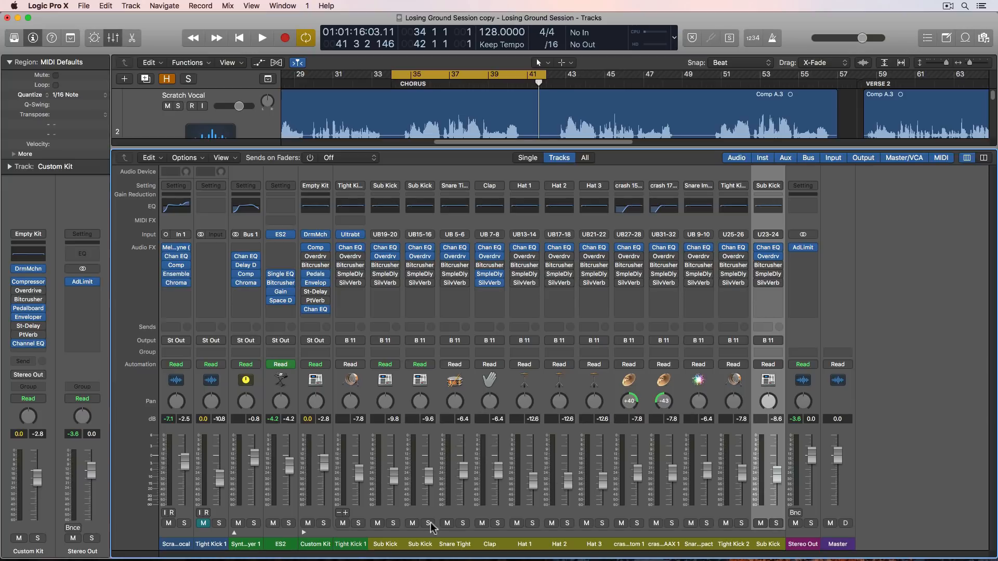
drag(387, 549, 414, 543)
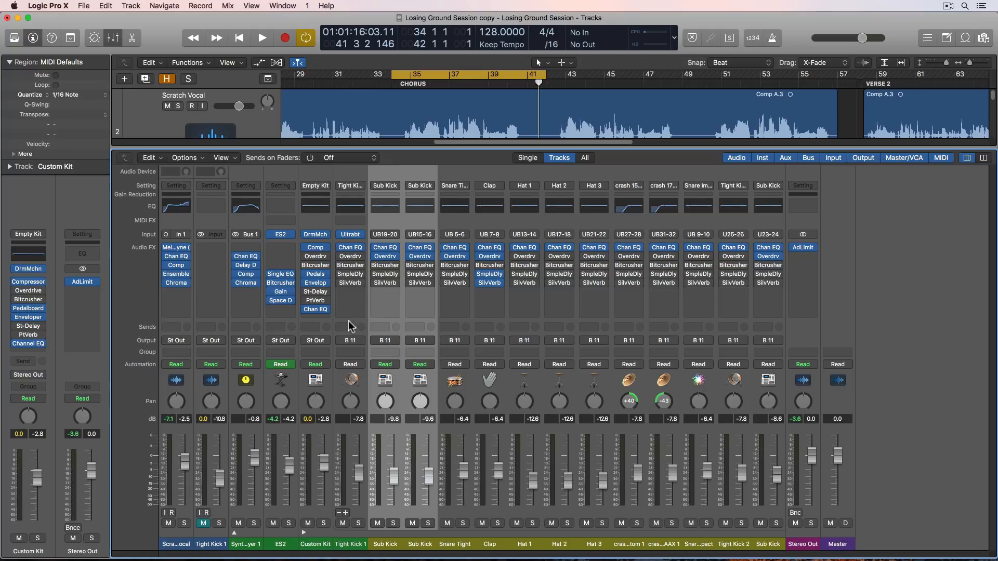
click(394, 342)
mouse_move(408, 377)
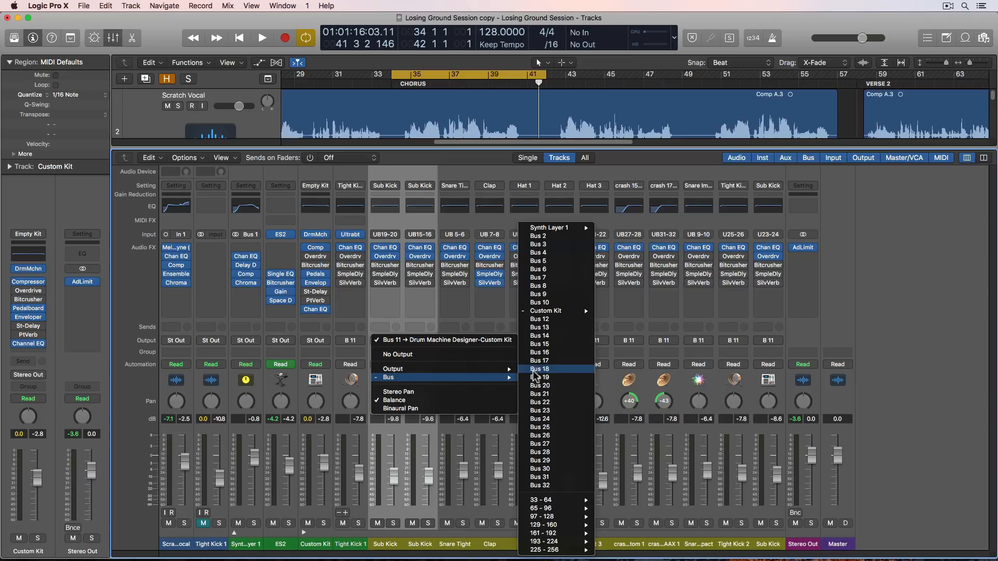
click(557, 320)
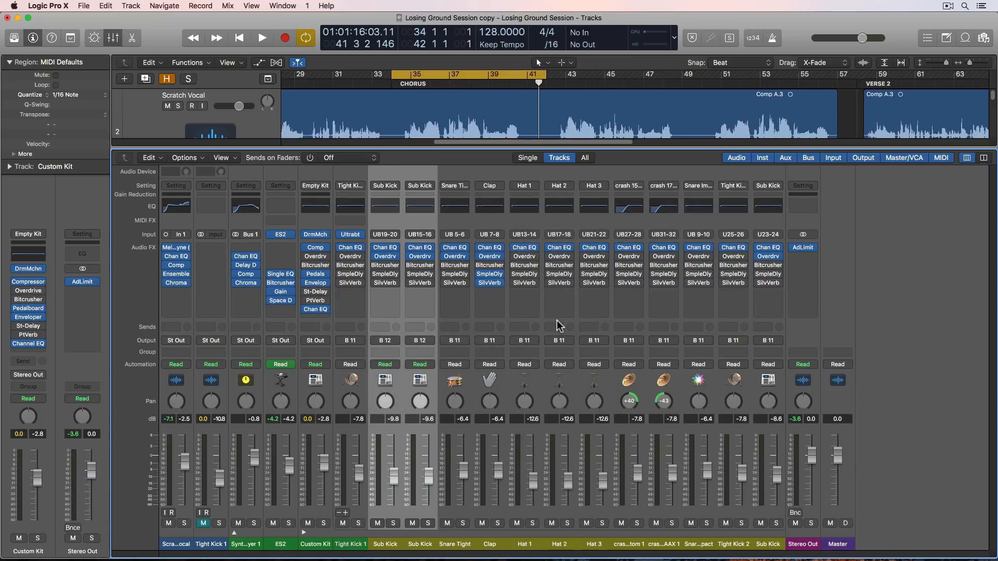
Route the output of the remaining Sub Kick channel, beside Tight Kick 2, to Bus 12
click(772, 543)
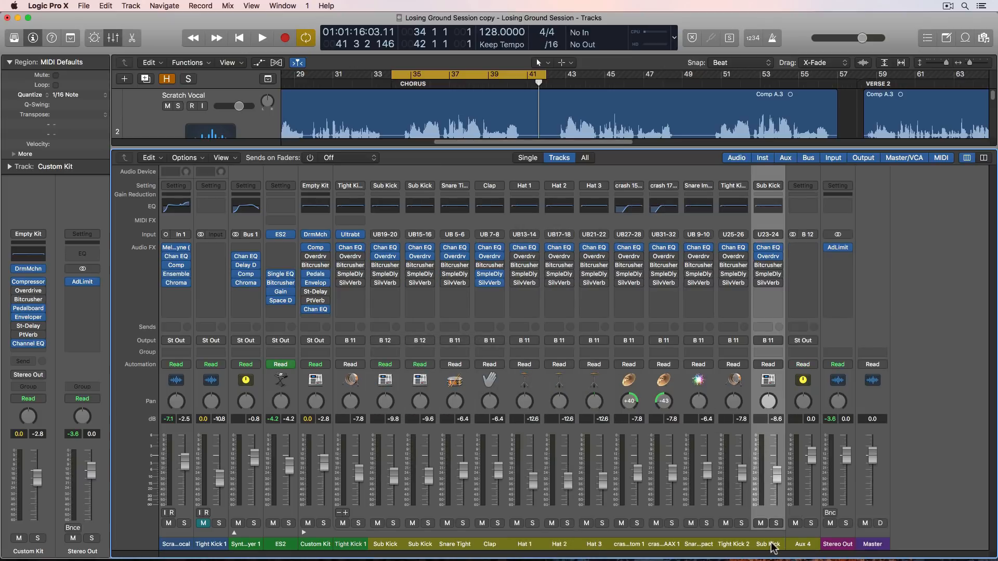
click(777, 341)
mouse_move(779, 377)
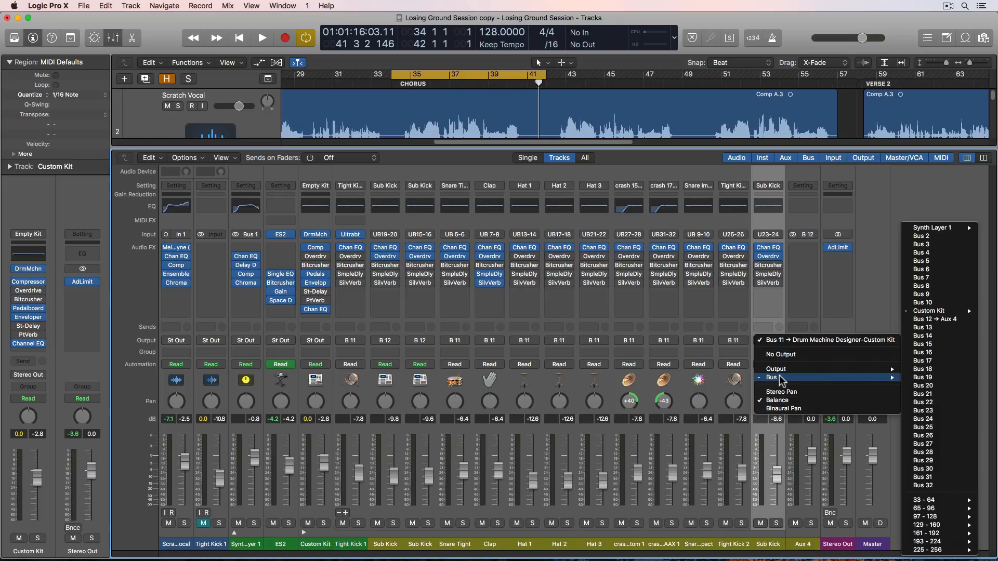
click(922, 319)
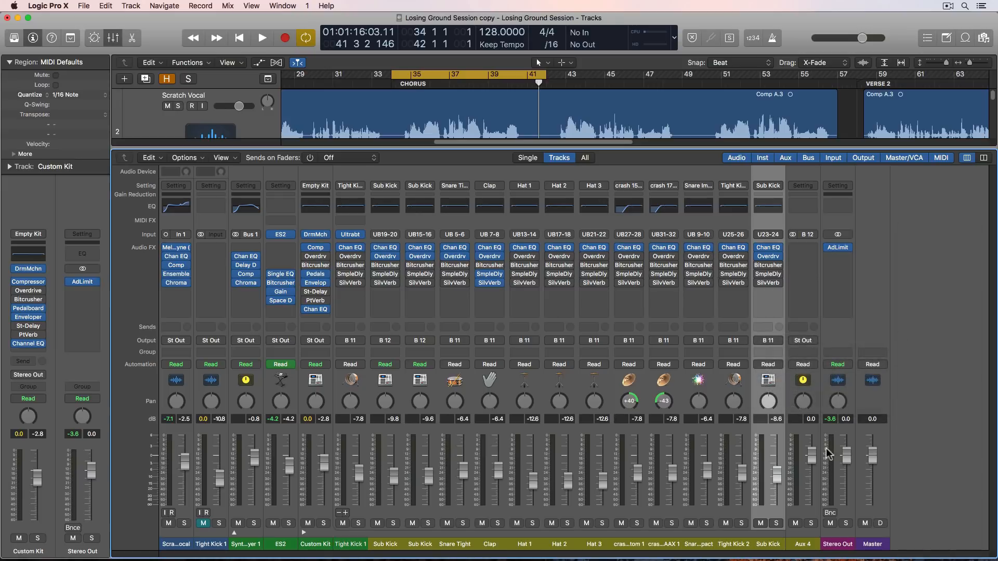
Rename the Aux 4 channel strip as SUB BASS
double_click(805, 544)
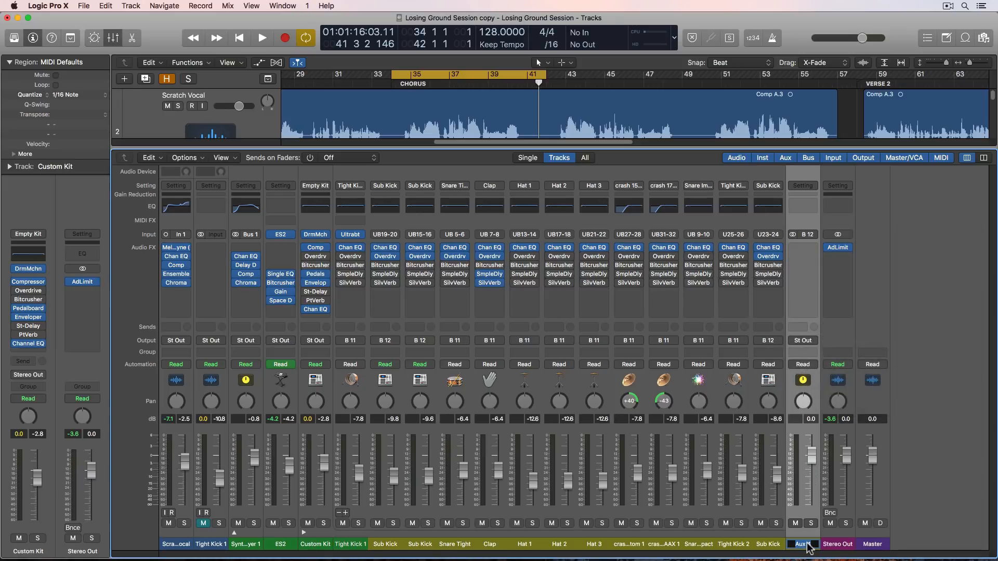
text(SUB BASS)
key(Return)
Solo the SUB BASS aux, play the looped section to hear it alone, and unsolo it
click(811, 523)
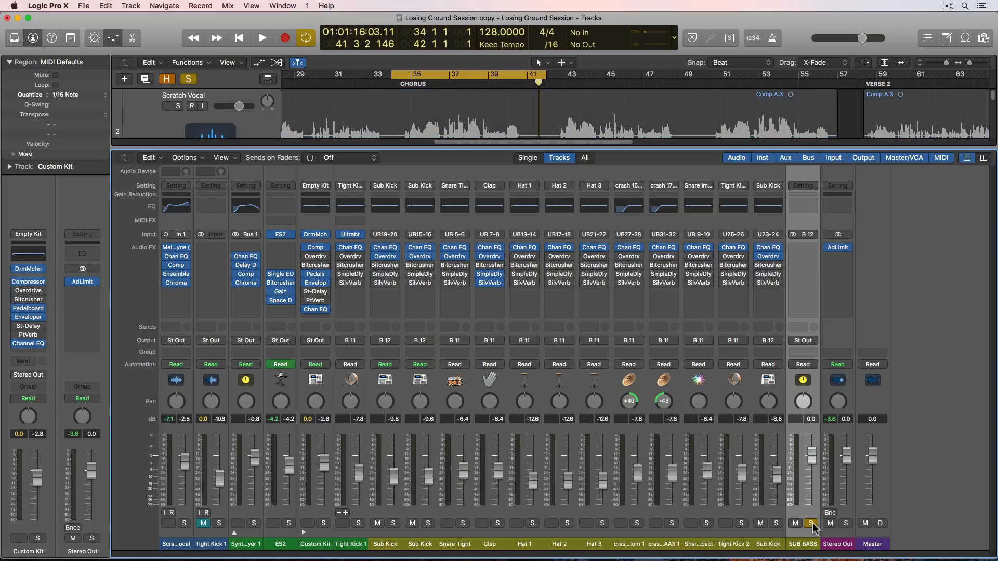
key(space)
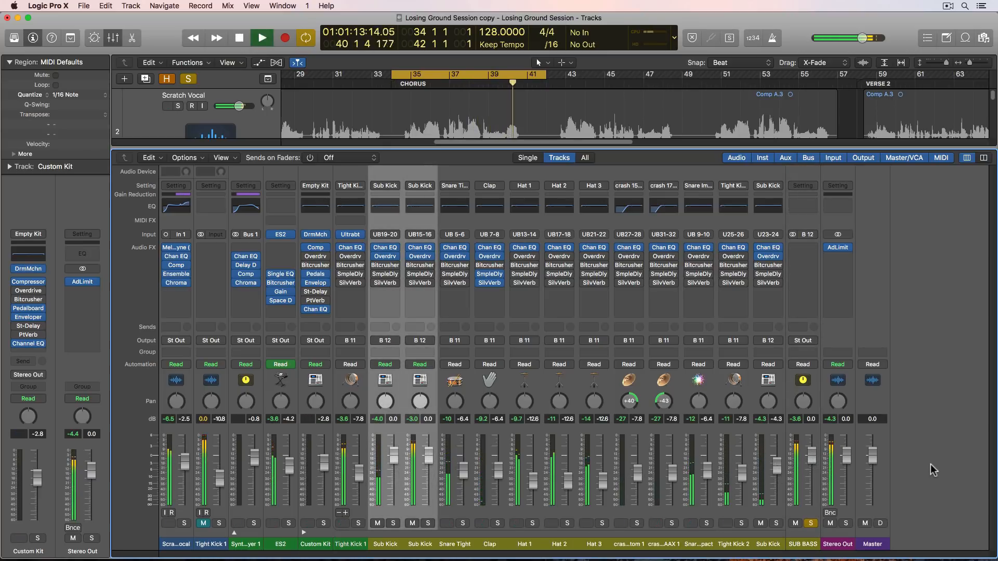
key(space)
click(811, 524)
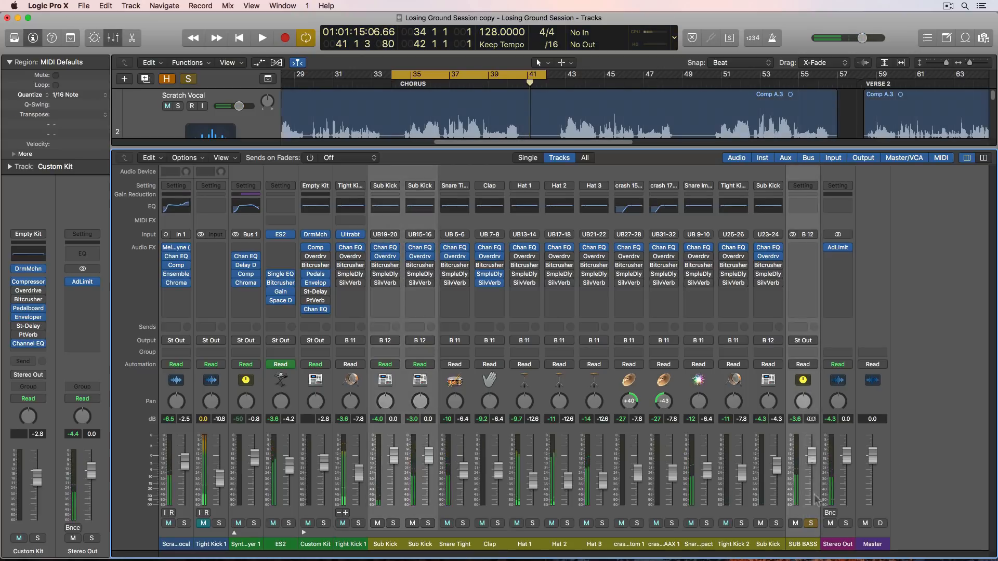
Balance the SUB BASS aux against the looped chorus during playback, settling its level at -1.9 dB, and close the mixer
drag(812, 455, 812, 468)
alt+click(810, 465)
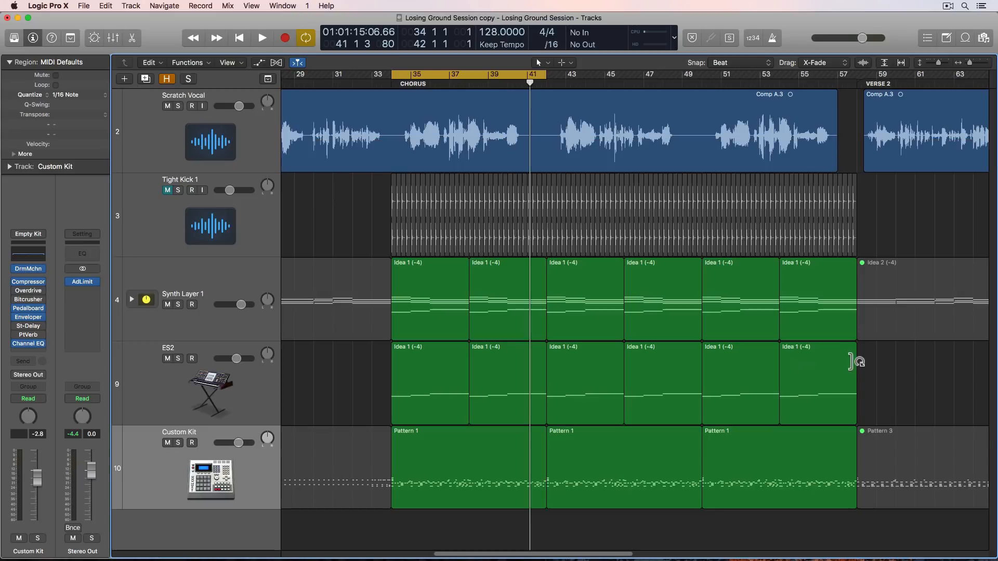
key(x)
key(space)
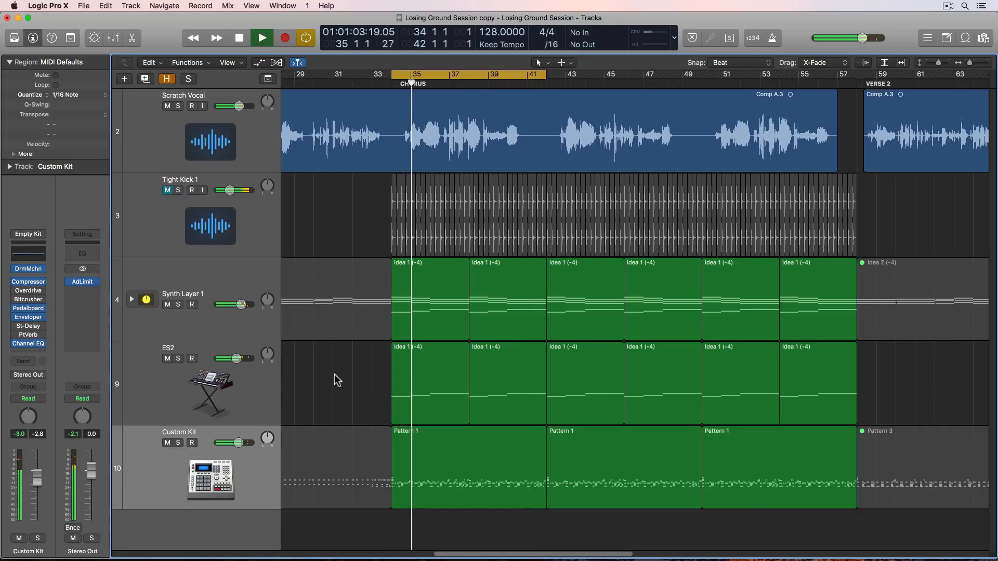
key(x)
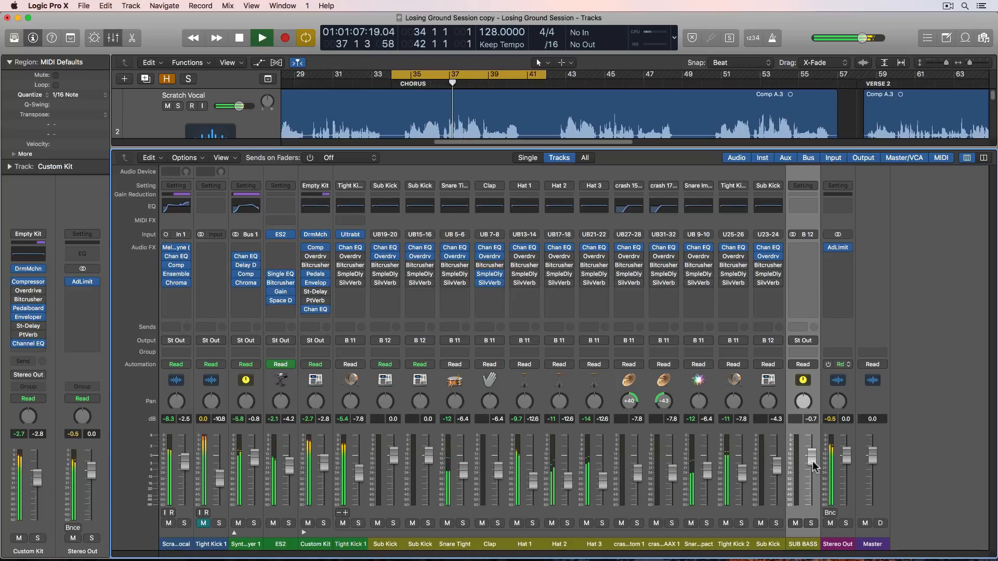
drag(812, 461, 813, 462)
click(928, 463)
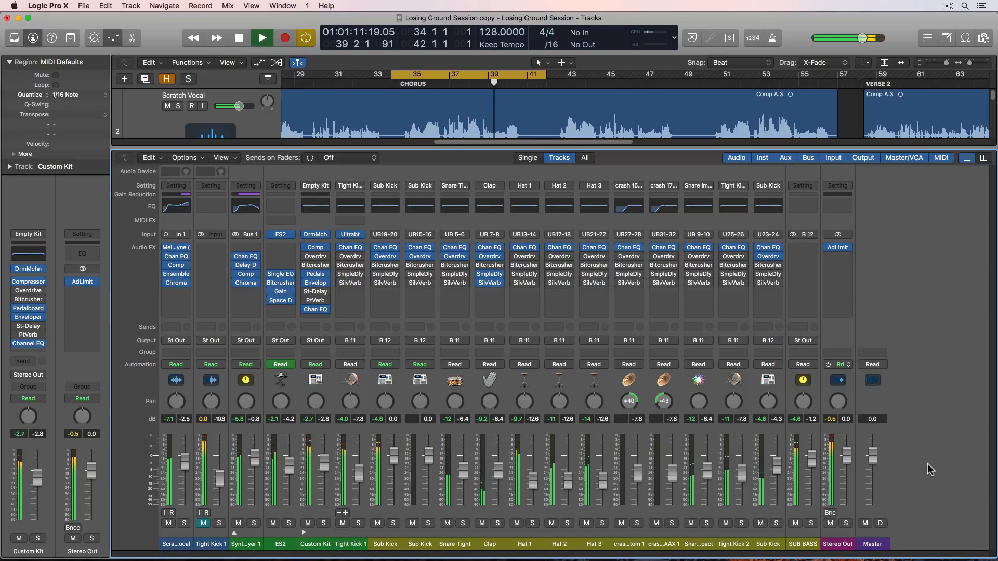
drag(813, 460, 813, 463)
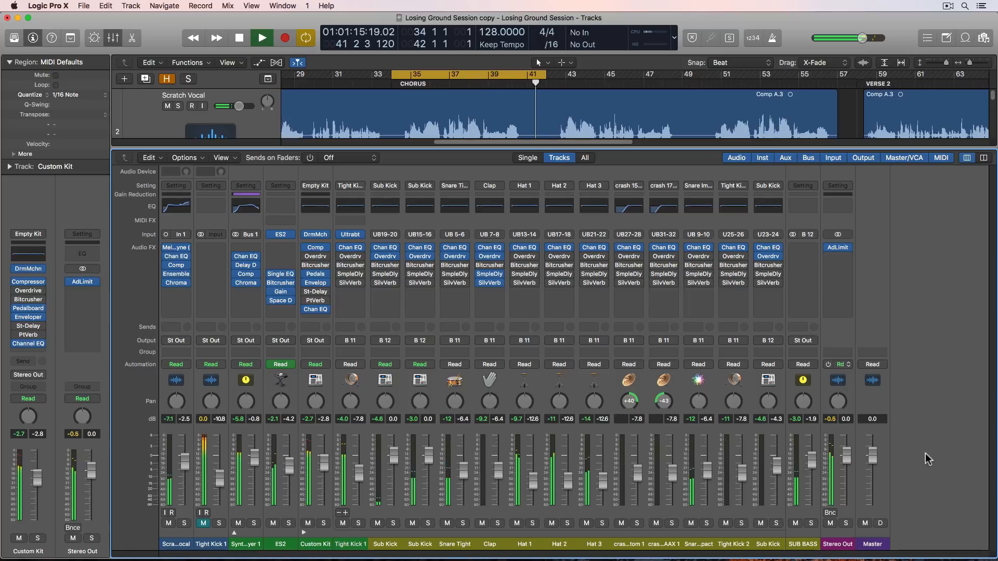
key(space)
key(x)
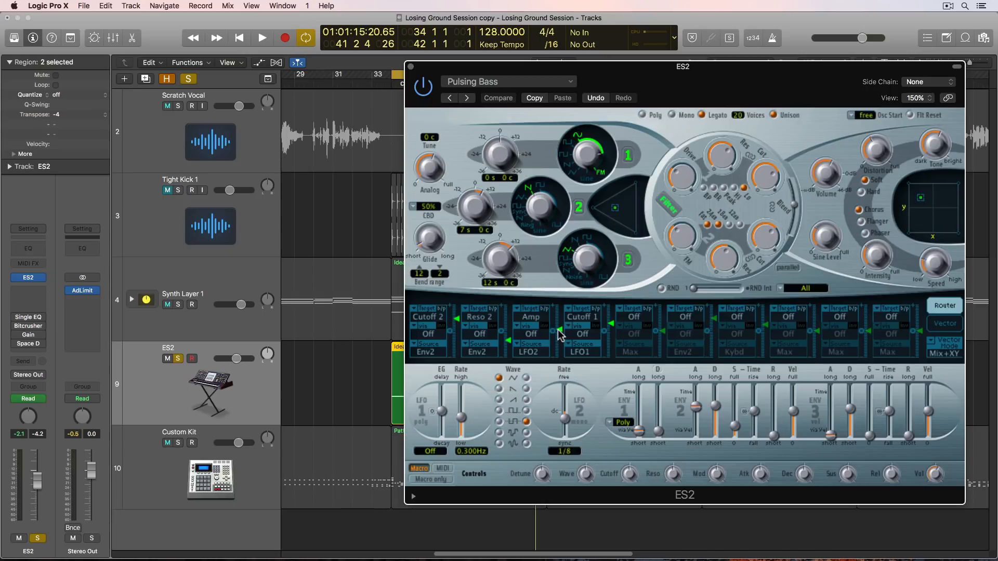
In the ES2, raise the LFO2-to-Amp modulation amount to maximum and set the ENV 3 decay and sustain to full
drag(560, 333, 564, 285)
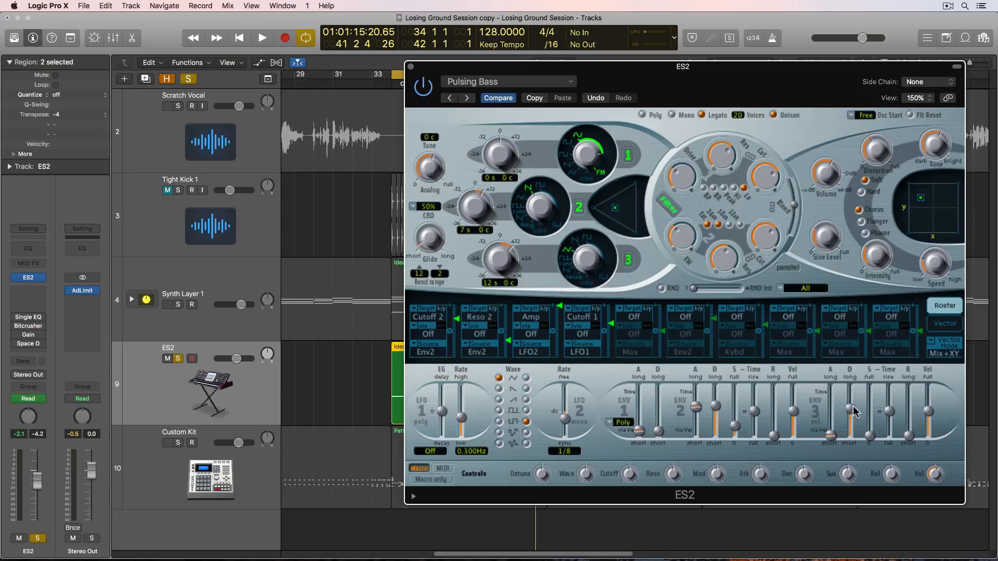
drag(853, 412, 850, 387)
drag(869, 436, 869, 384)
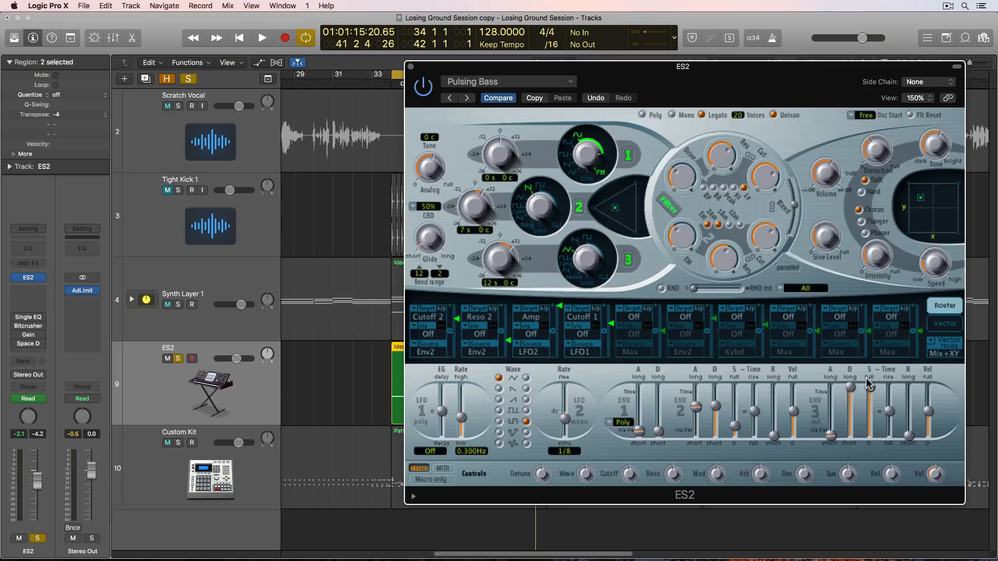
While the soloed bass plays, set the ES2 distortion to 3 dB and fine-tune its tone
key(space)
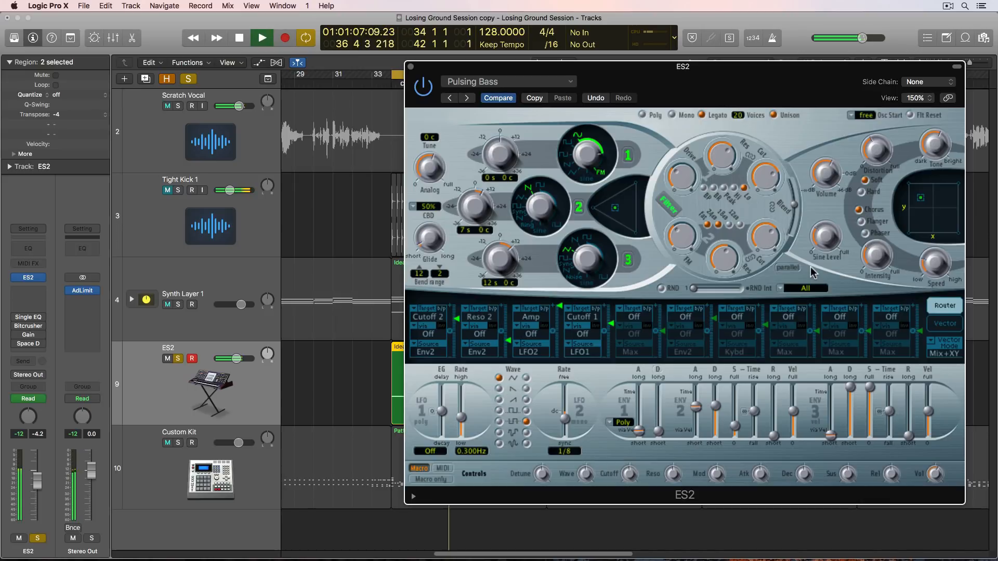
drag(876, 150, 872, 187)
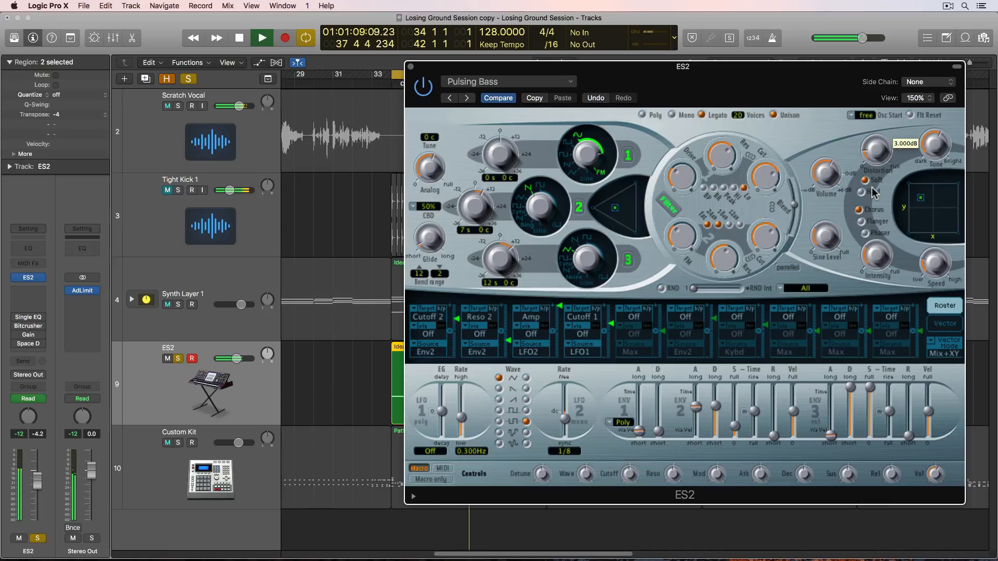
mouse_move(932, 144)
mouse_down()
mouse_move(922, 178)
mouse_move(882, 147)
mouse_move(892, 126)
mouse_move(935, 133)
mouse_move(933, 140)
mouse_up()
key(space)
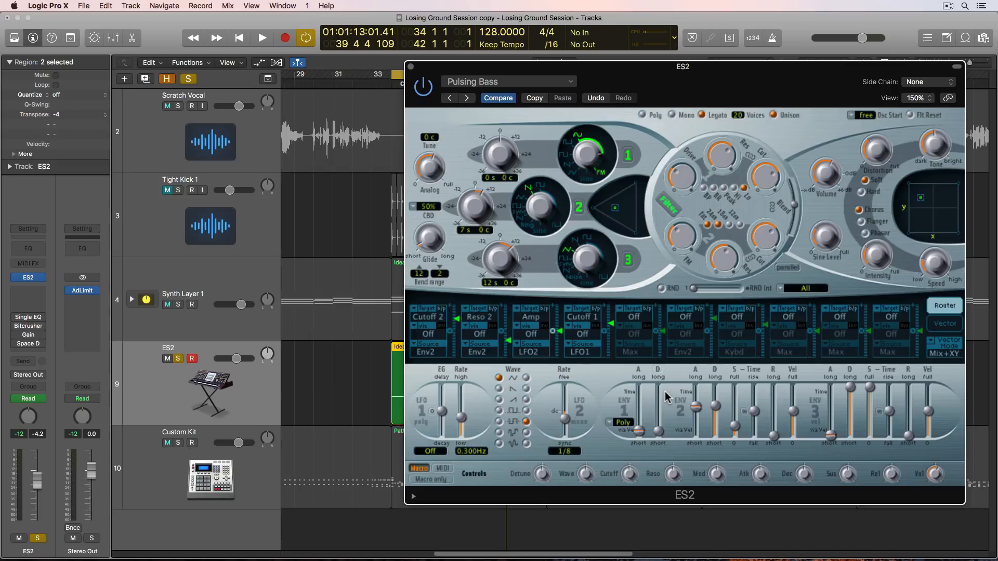
Audition the soloed ES2 bass over the loop and check the Vector envelope view before returning to the Router view
key(space)
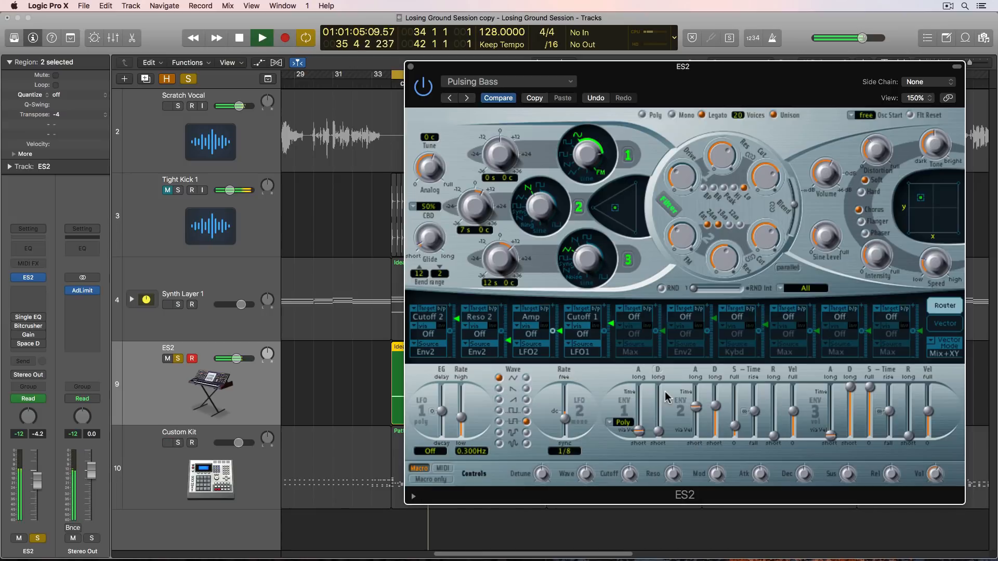
key(space)
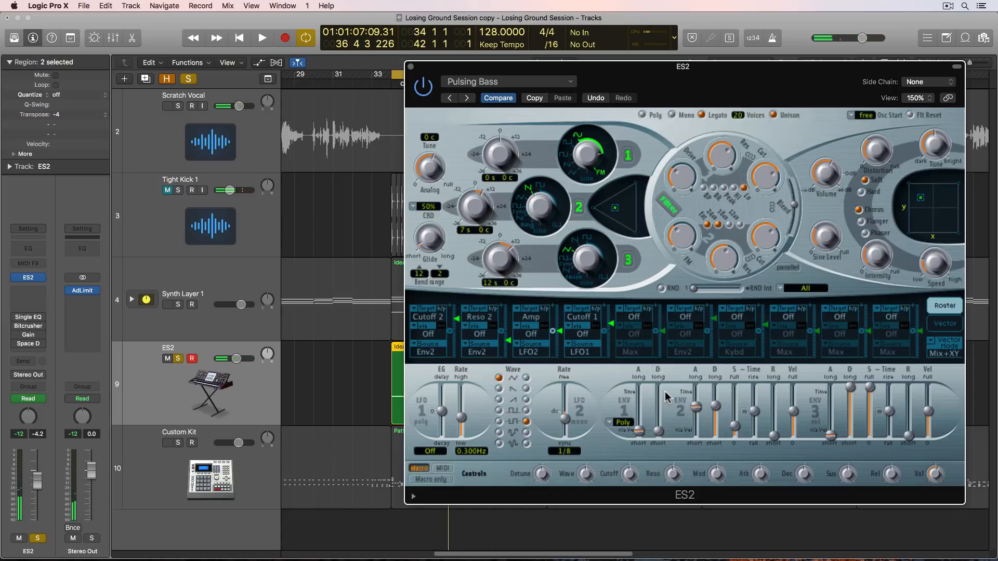
click(945, 324)
click(945, 305)
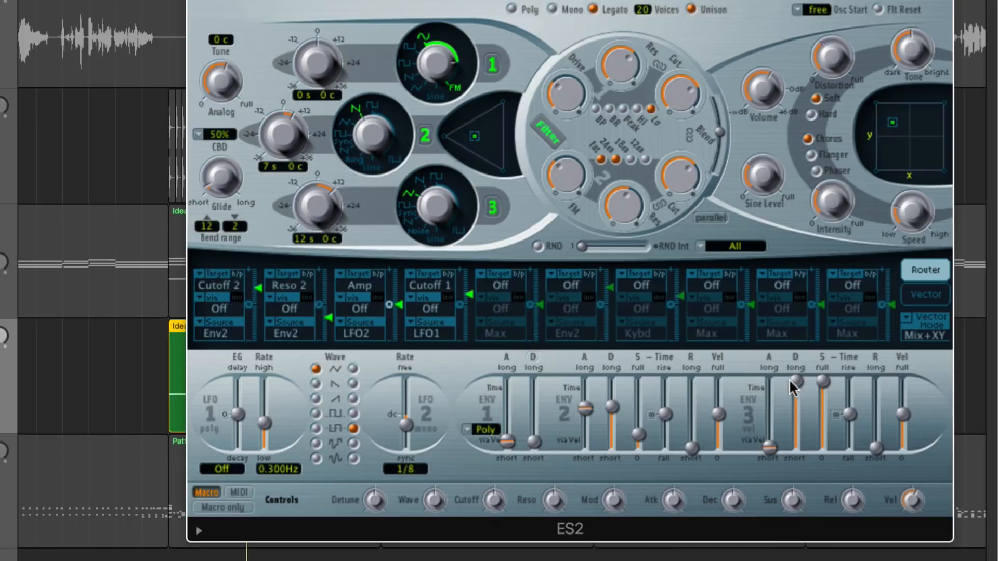
Set the ENV 3 sustain to 0 and shorten its decay while listening to the soloed bass
drag(821, 382, 818, 469)
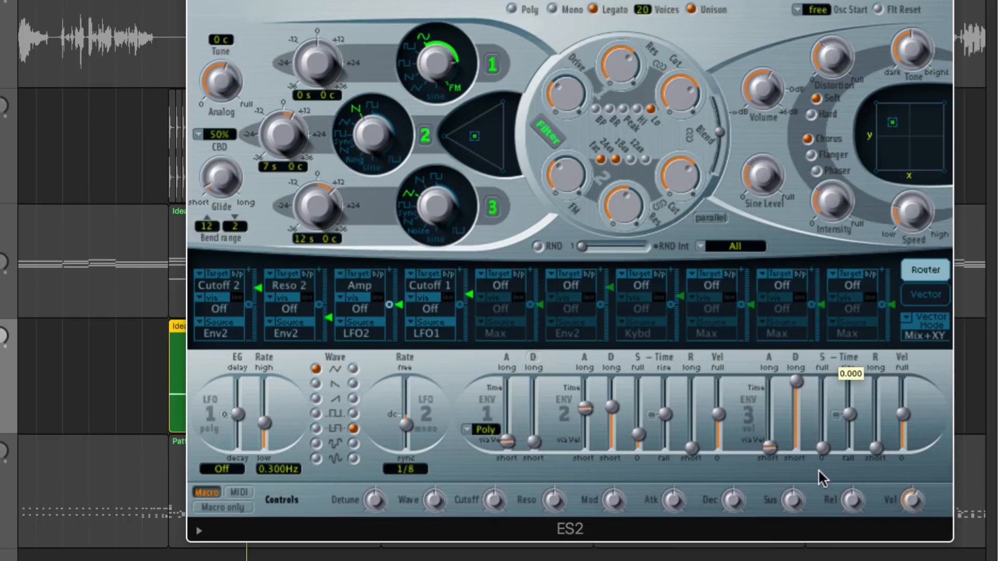
click(798, 390)
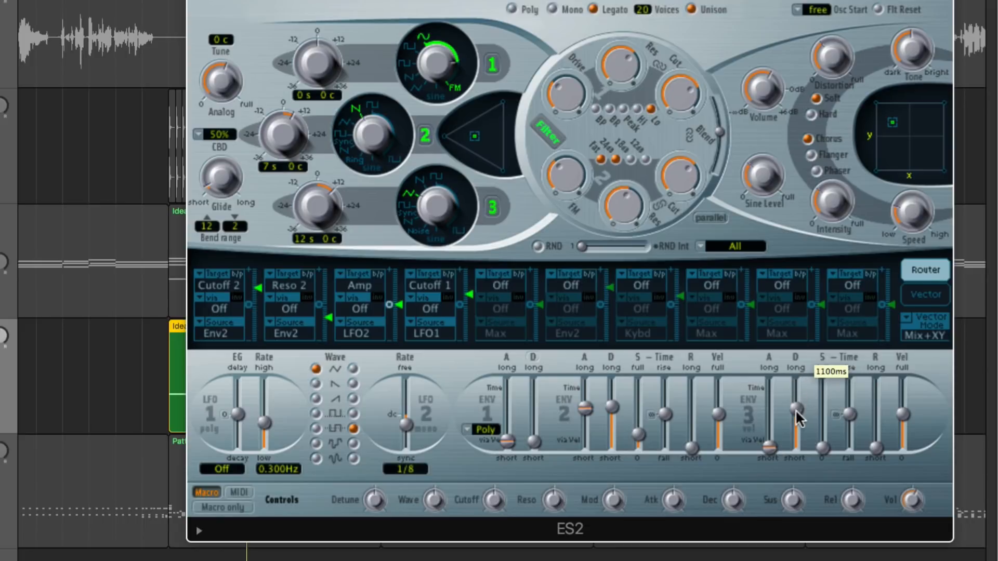
drag(796, 410, 796, 398)
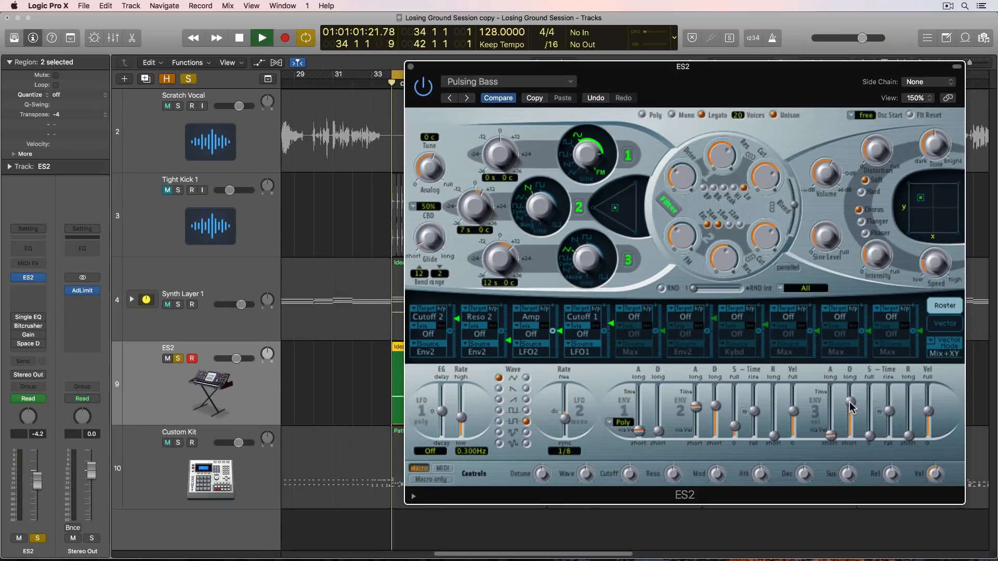
drag(796, 400, 851, 407)
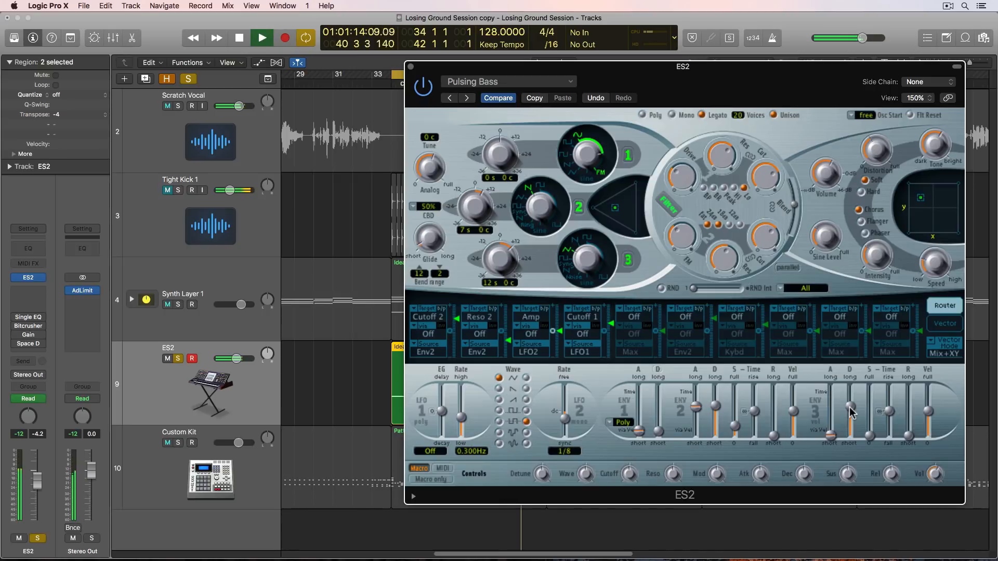
mouse_move(849, 407)
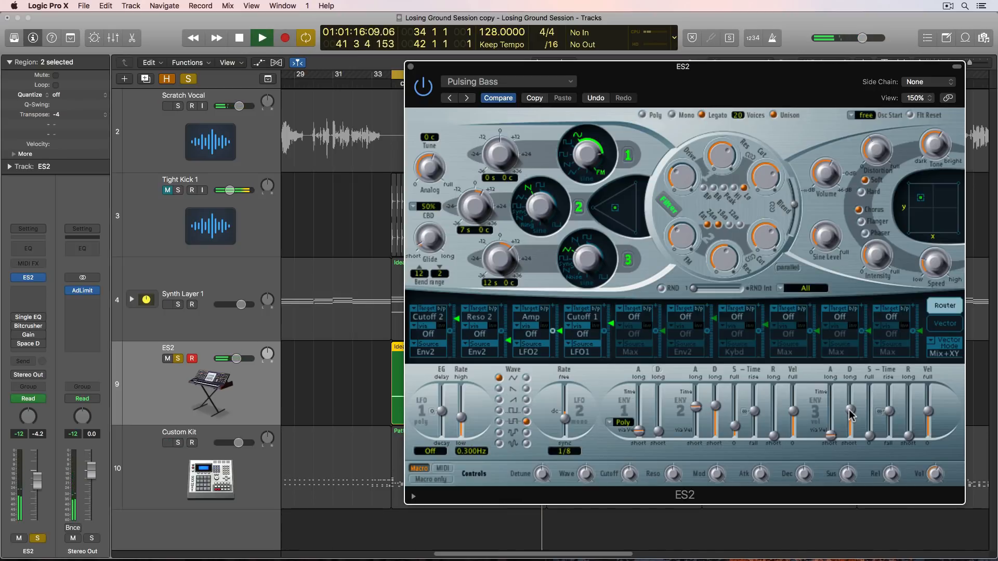
key(space)
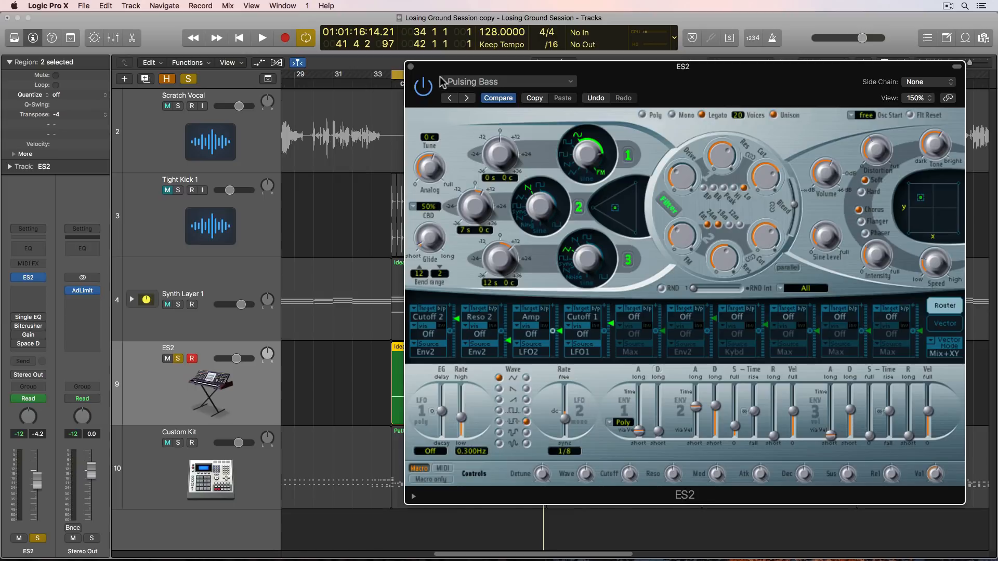
Enable and open the Bitcrusher and Single Band EQ on the ES2 track, with the EQ mode on High Cut
click(29, 327)
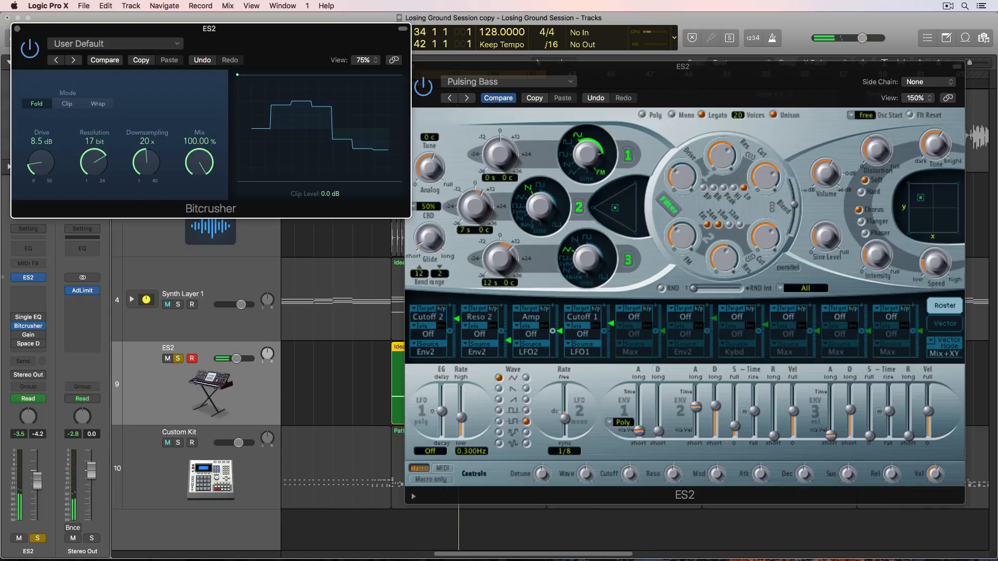
click(28, 317)
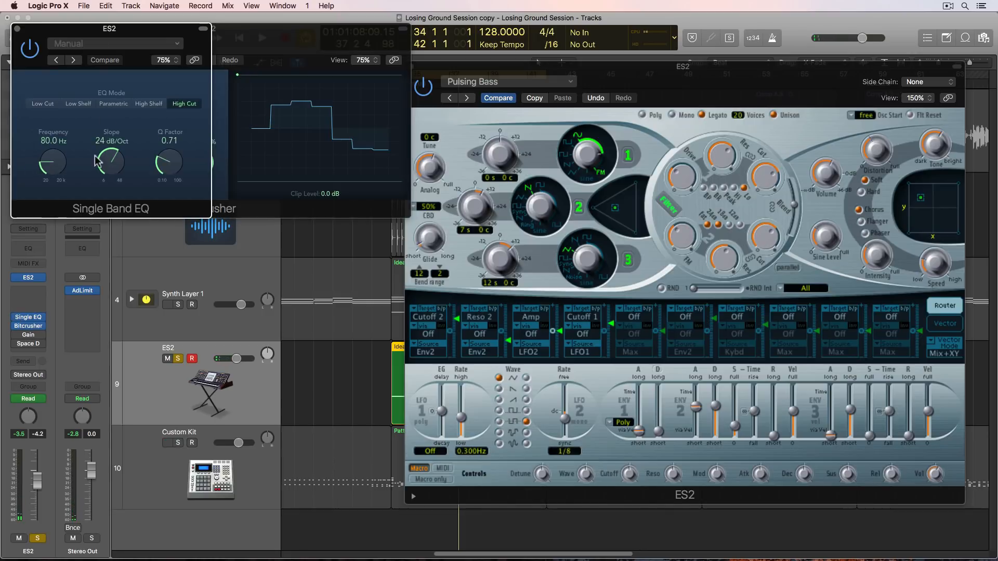
drag(123, 27, 299, 240)
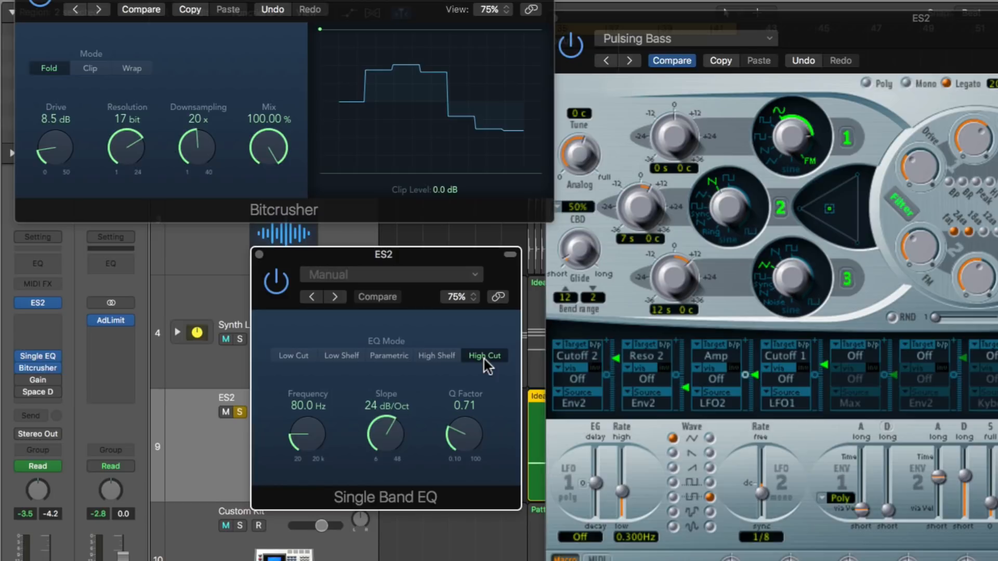
click(484, 358)
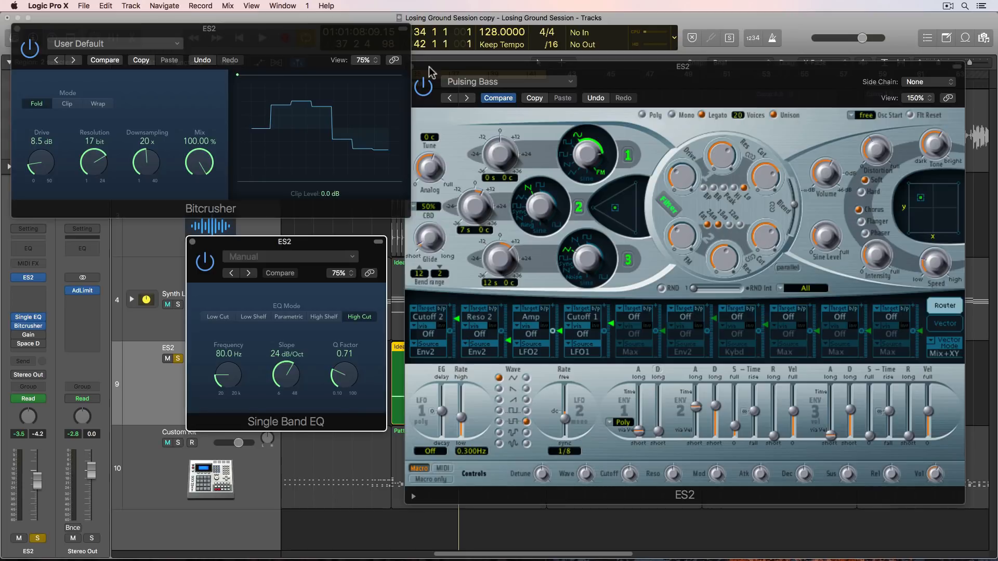
Close the ES2 synth window and arrange the Bitcrusher and Single Band EQ windows so the ES2 regions are uncovered
drag(429, 67, 447, 82)
click(428, 81)
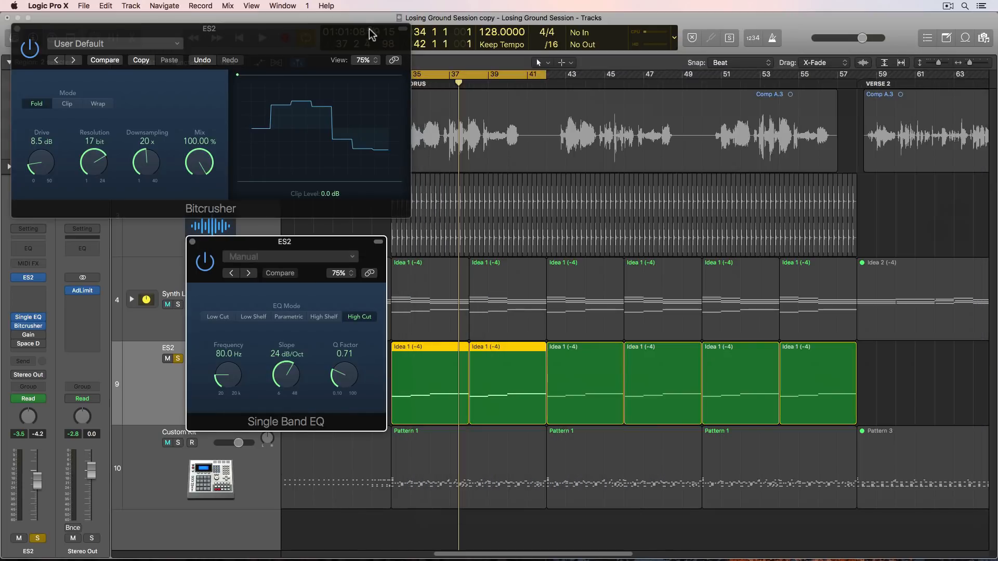
drag(374, 35, 926, 77)
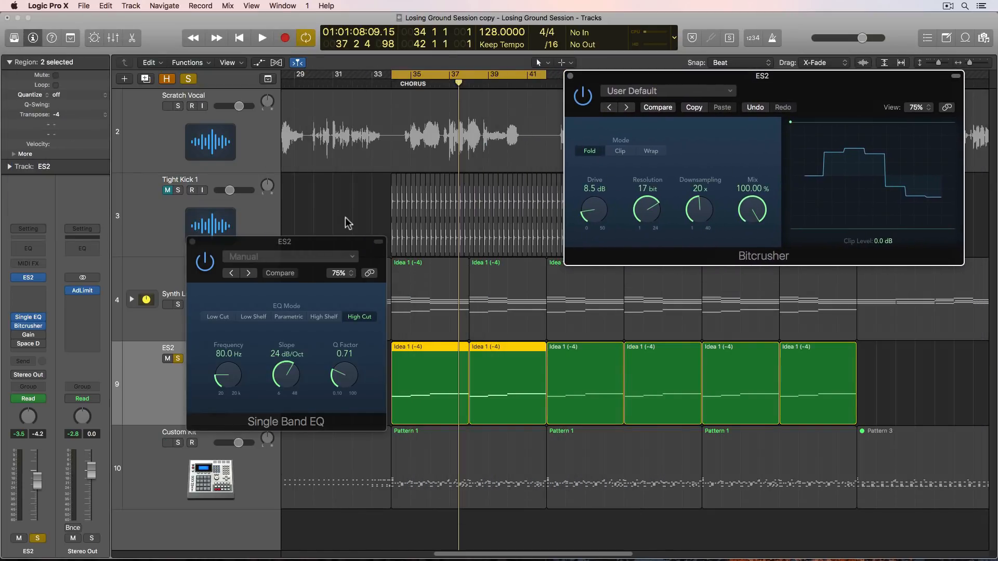
drag(333, 250, 238, 49)
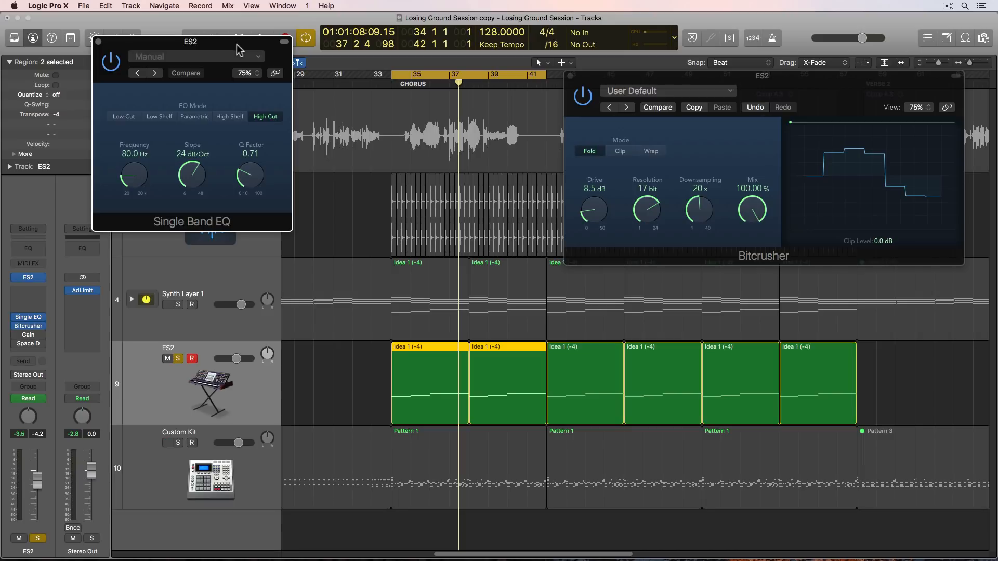
drag(237, 44, 310, 65)
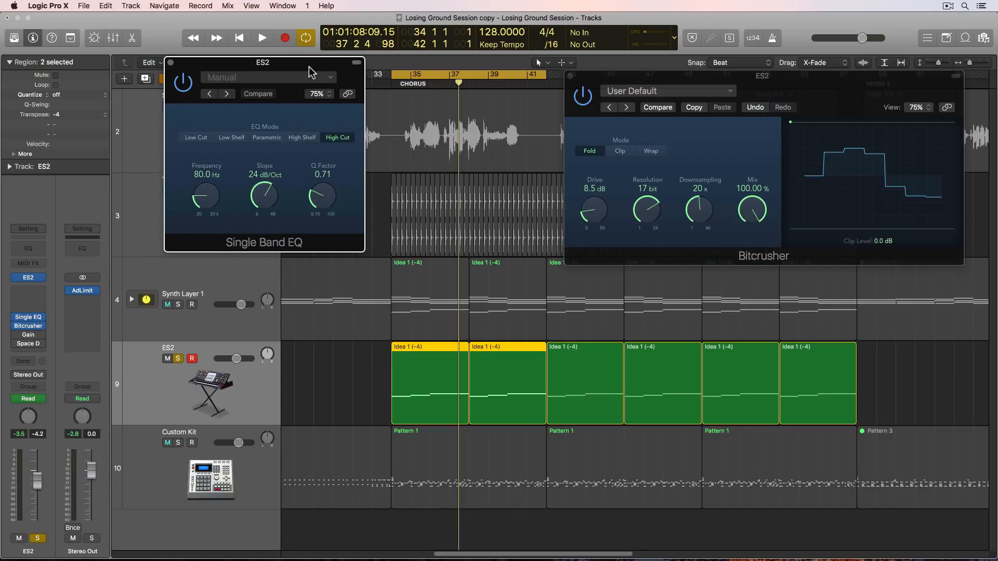
Audition the soloed bass through the Single Band EQ, and show the track automation with the ES2 track selected
key(space)
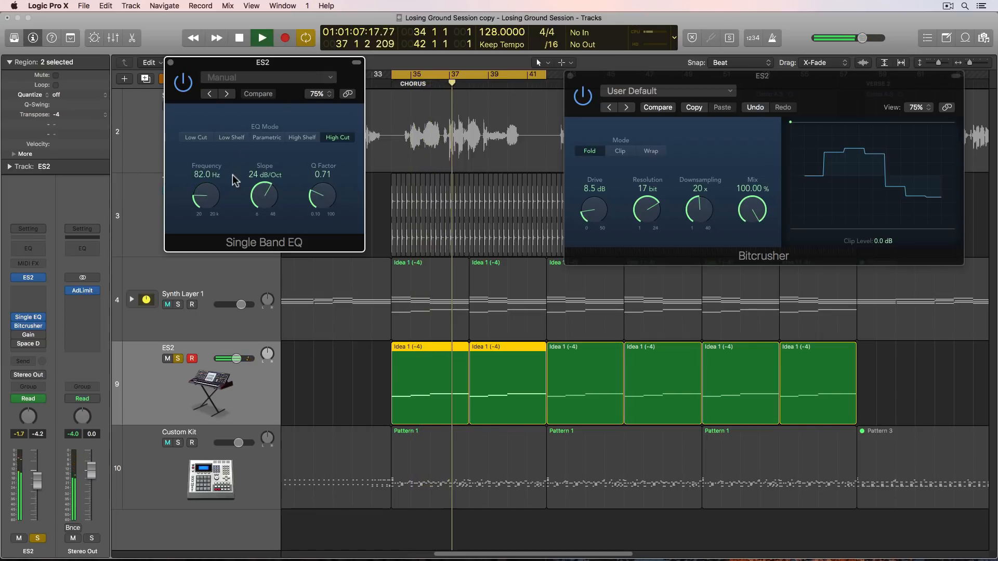
key(space)
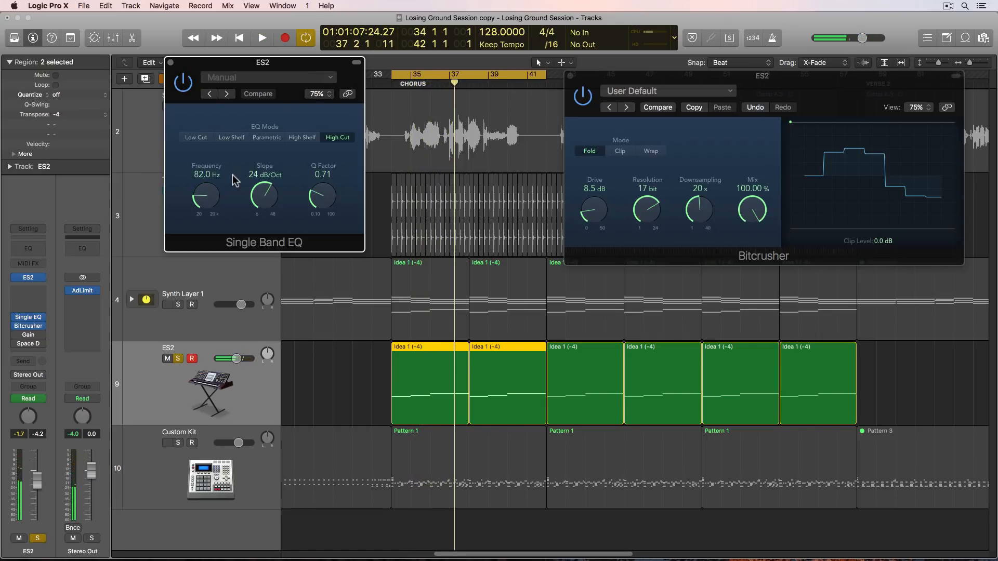
click(244, 384)
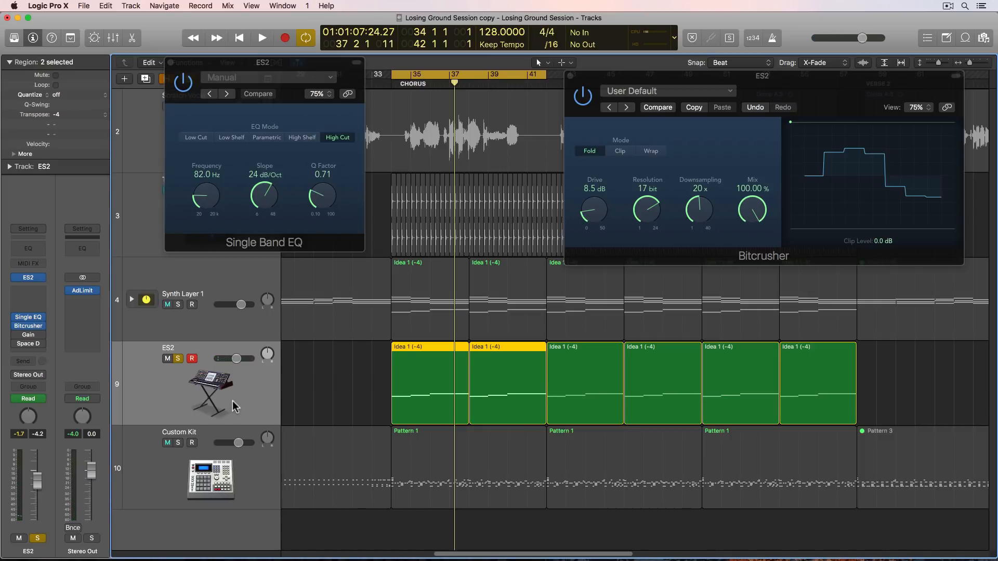
key(a)
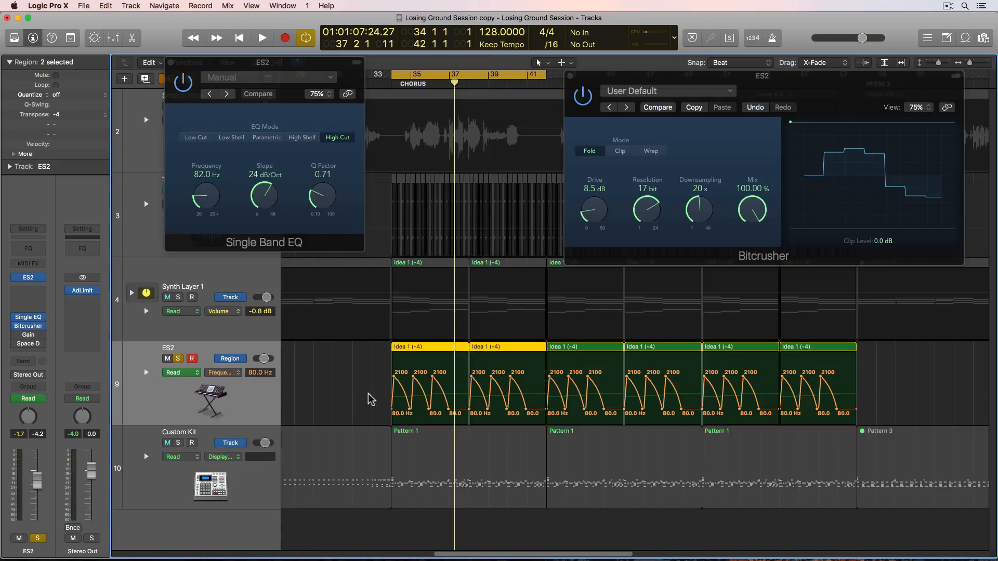
Place the playhead at bar 2, the start of the intro, and move the Single Band EQ window clear of the track headers
key(super+Right)
key(super+Right)
key(super+Right)
scroll(431, 399, left, 4)
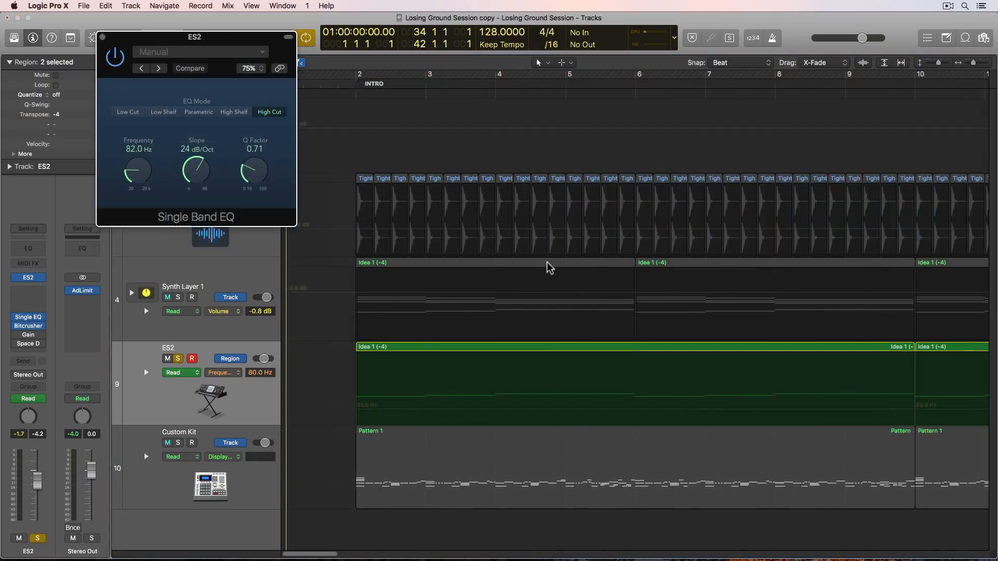
click(357, 82)
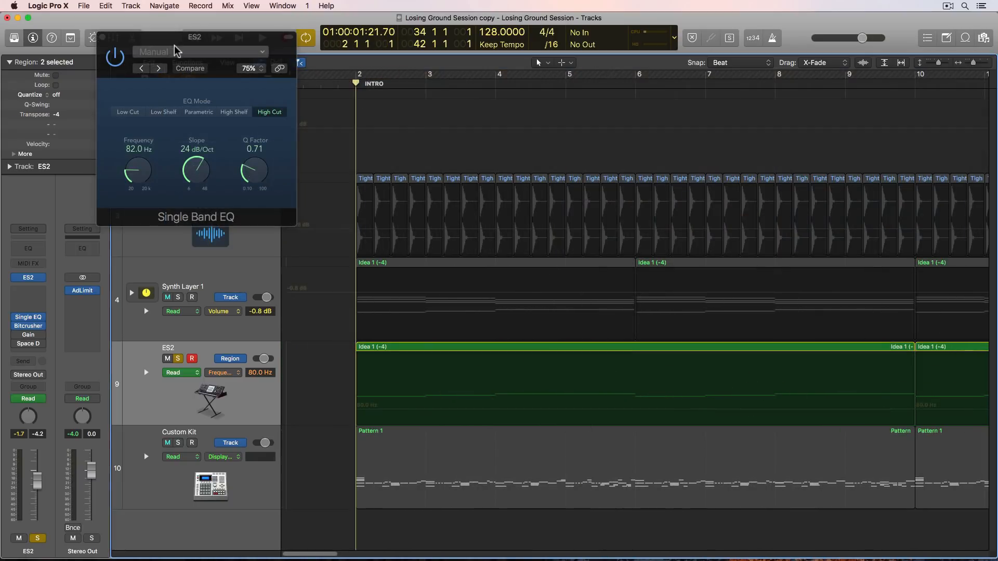
drag(177, 37, 507, 110)
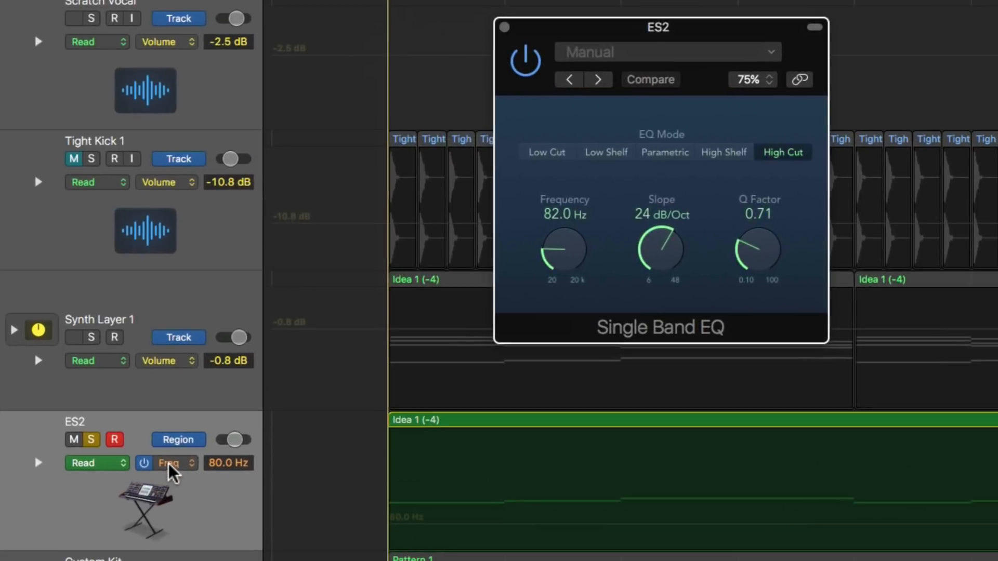
Set the ES2 track's automation lane to the Single EQ Frequency parameter, zoomed in on the start of the intro
click(214, 385)
mouse_move(270, 207)
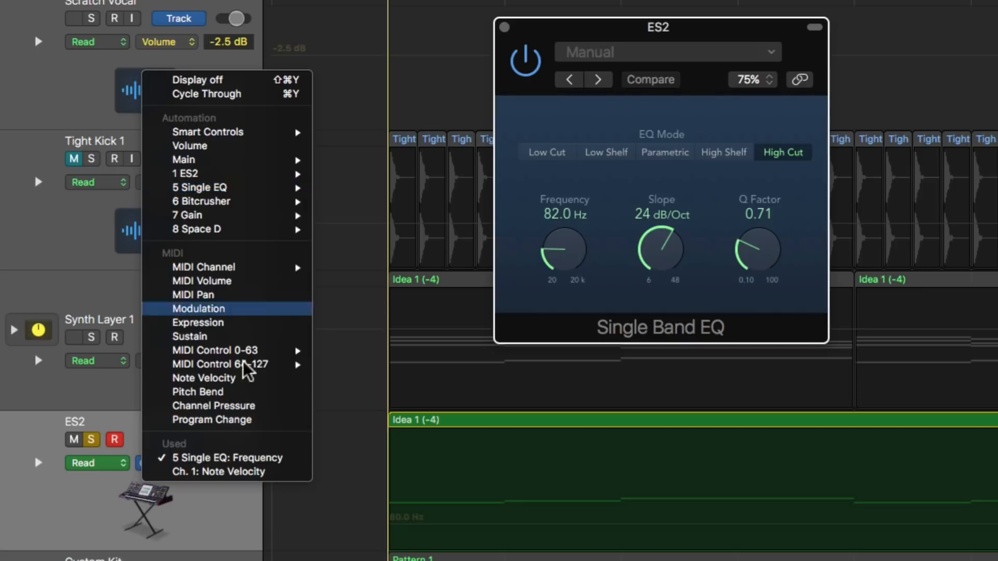
click(265, 458)
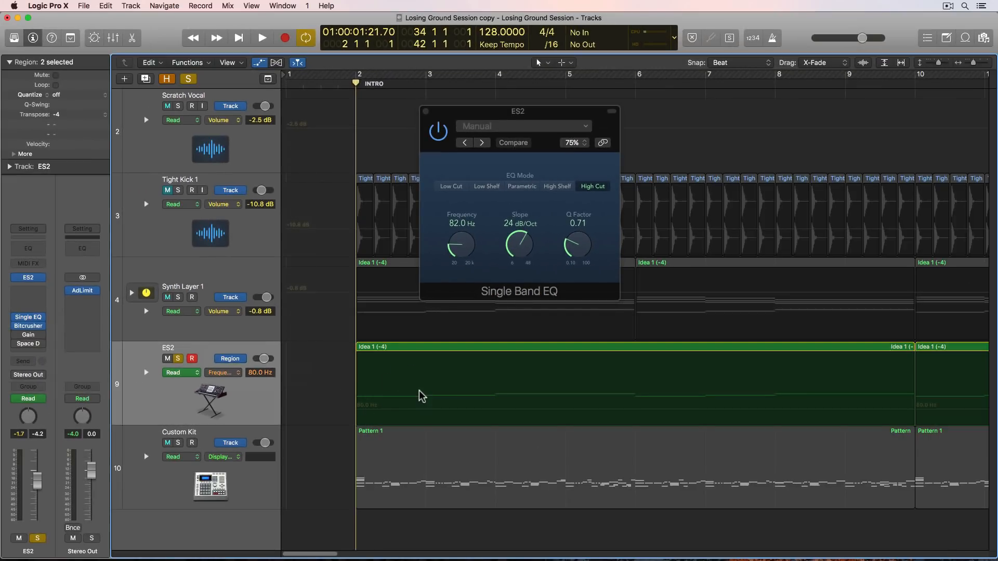
key(super+Right)
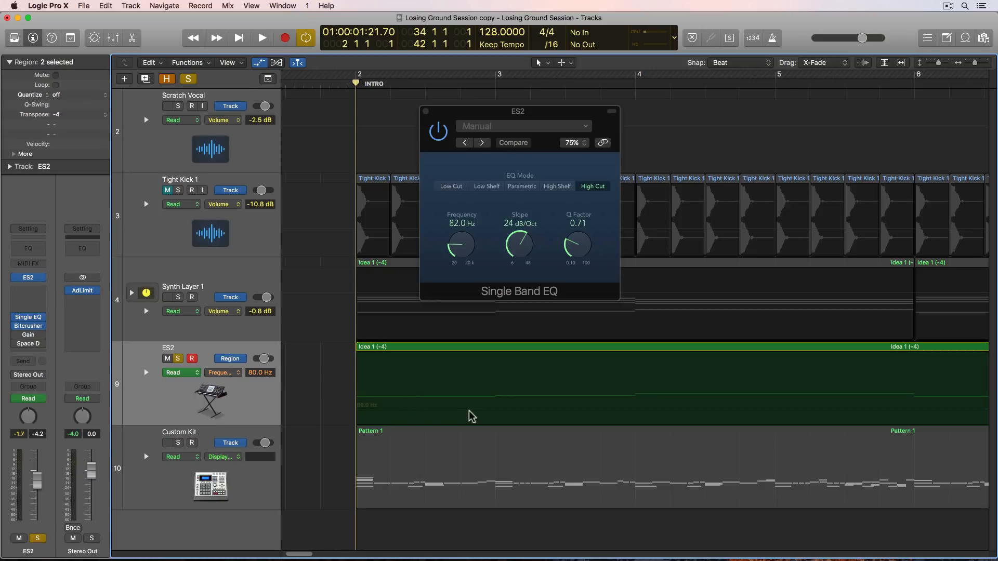
Check the grid value used for snapping automation, leaving the snap settings as they are
click(743, 63)
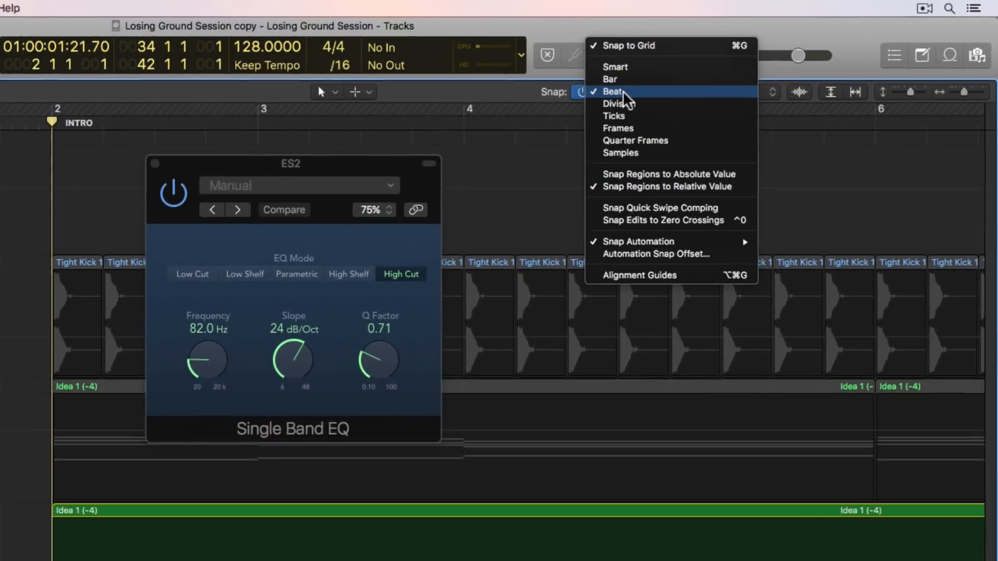
mouse_move(660, 242)
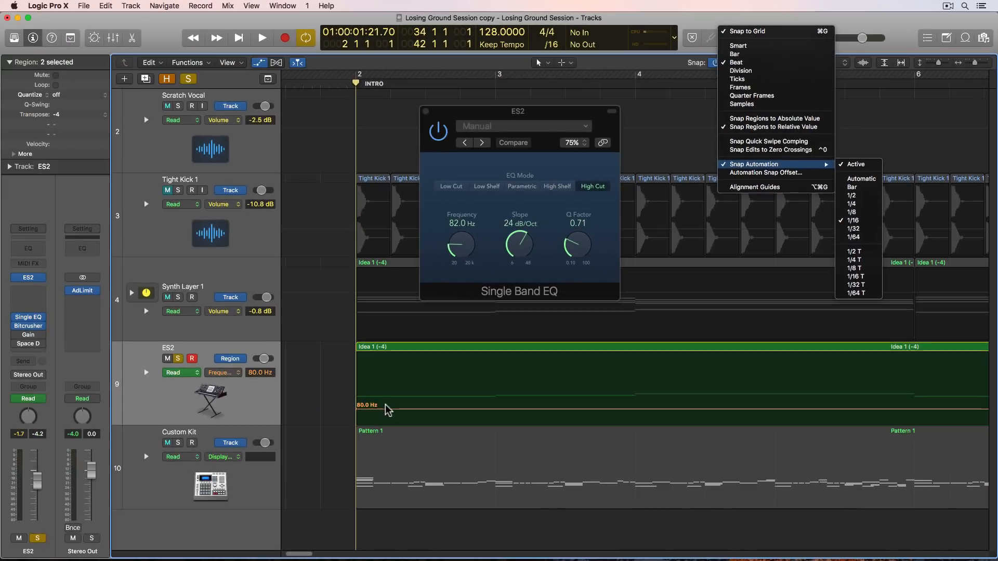
click(384, 406)
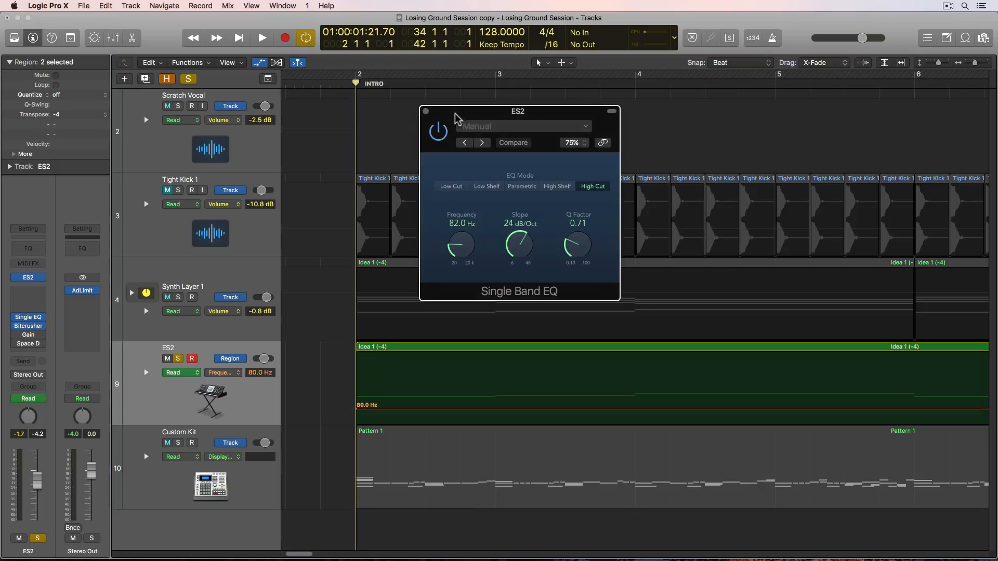
Move the Single Band EQ window aside, place the playhead at 2 4 4, and add an 80 Hz frequency point there on the ES2 region
drag(457, 111, 645, 113)
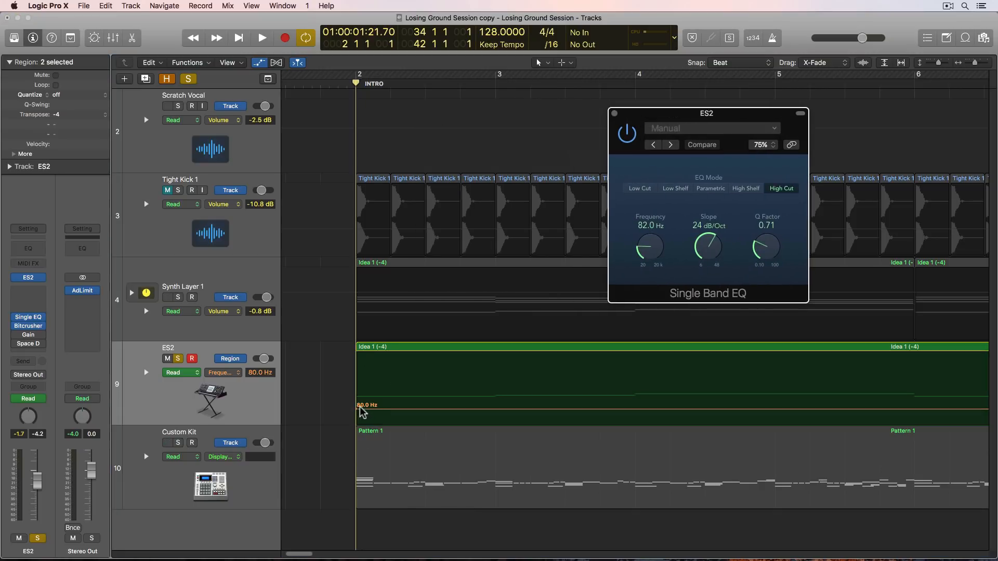
click(489, 83)
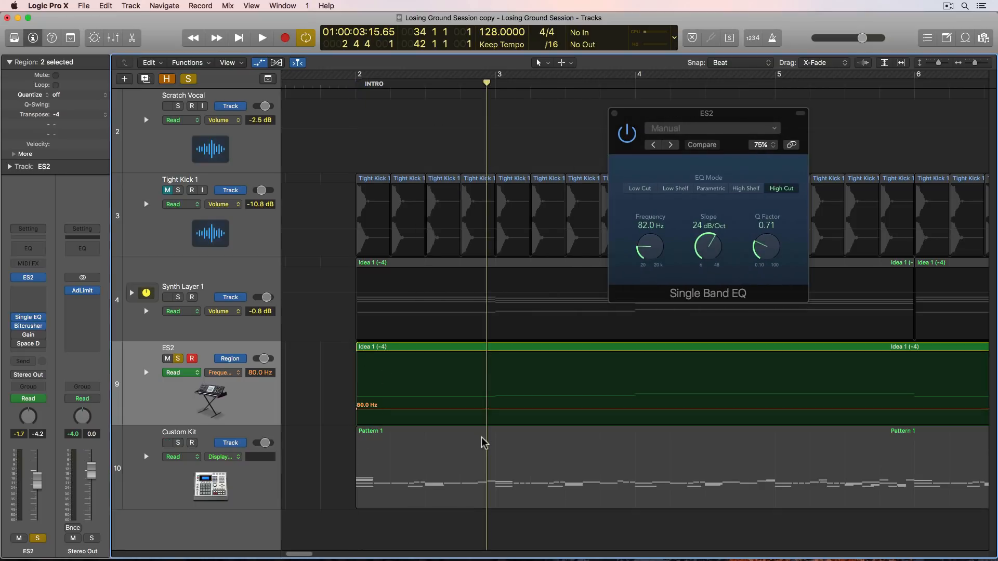
click(487, 410)
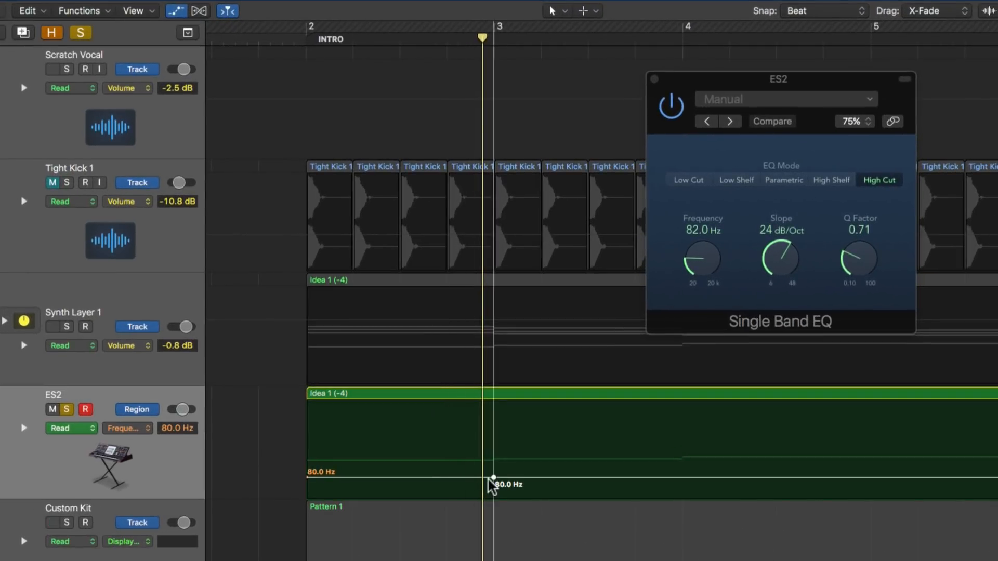
key(super+z)
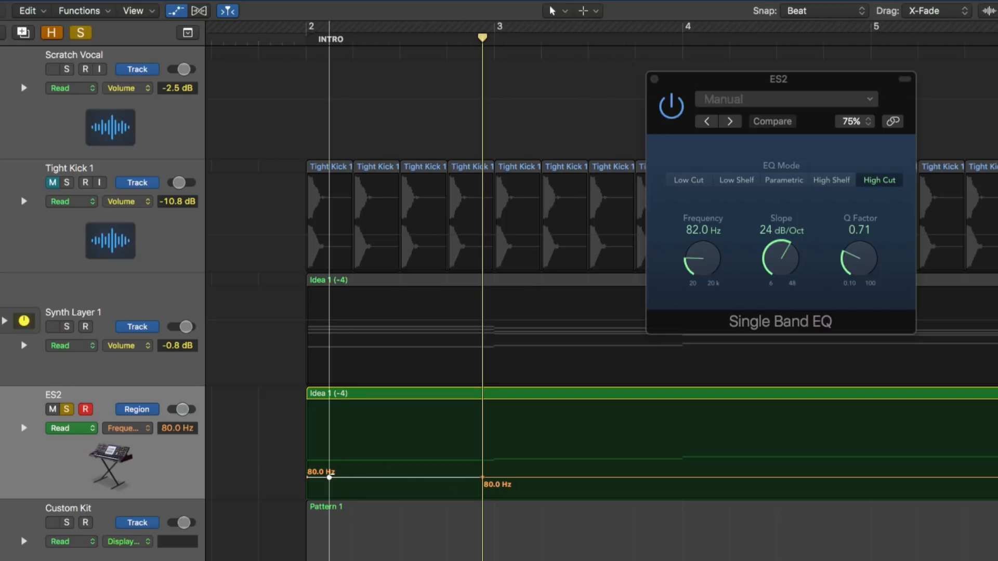
Raise a frequency point just after the start of bar 2 to 20000 Hz and audition the filter sweep
drag(329, 477, 329, 403)
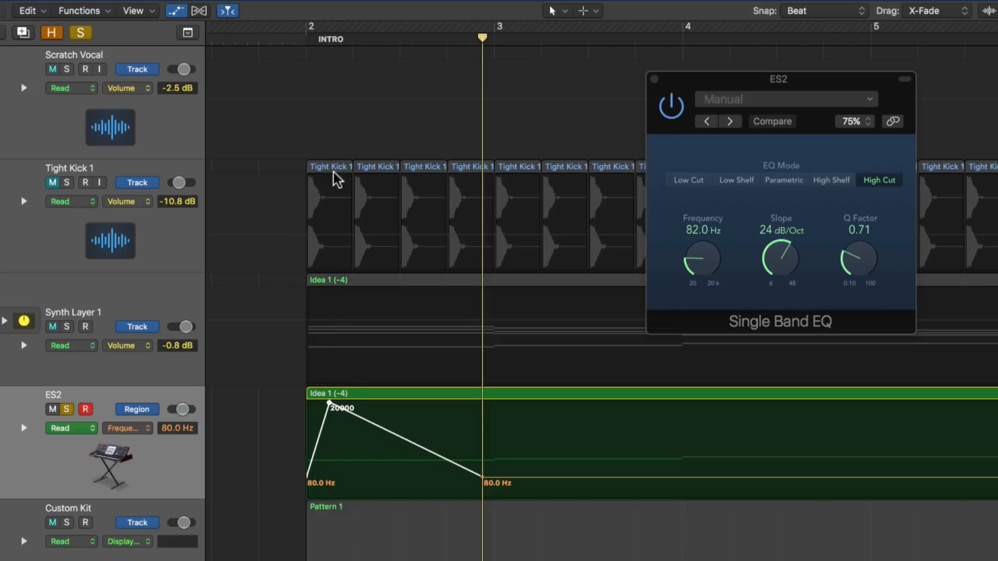
key(space)
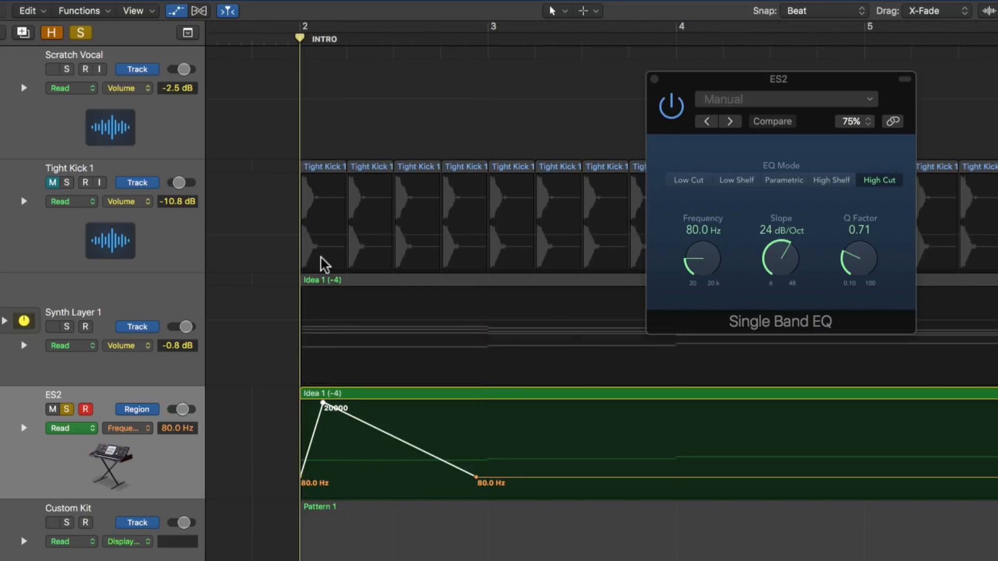
key(space)
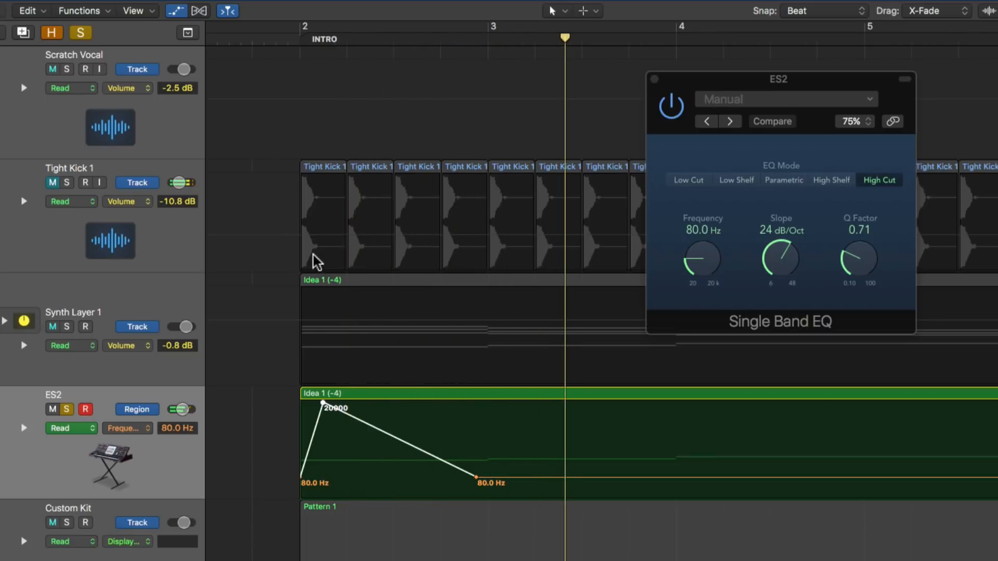
Lower the sweep's peak point to 8800 Hz and audition it from the start of the intro
click(296, 38)
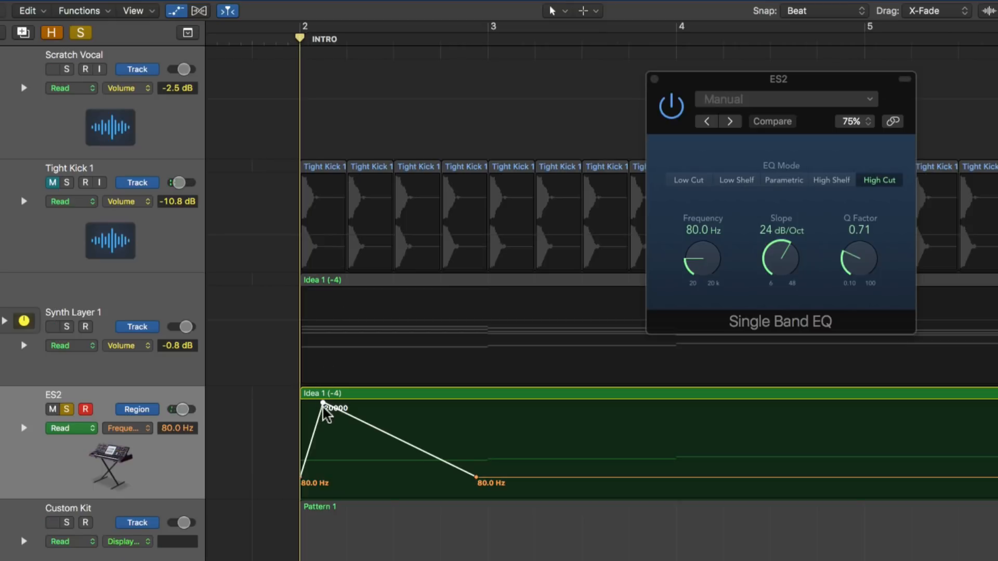
drag(323, 403, 325, 415)
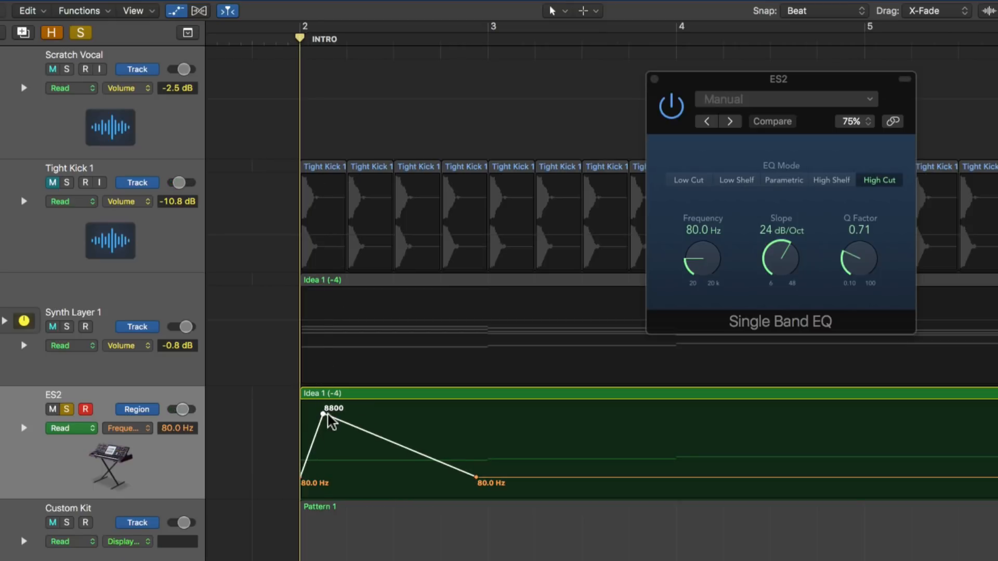
key(space)
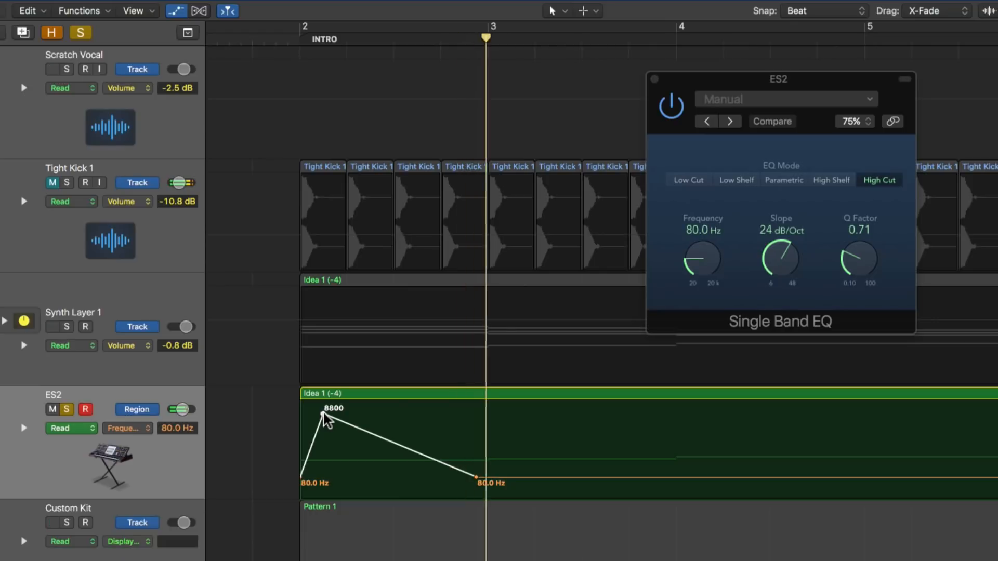
Bend the sweep's falling line upward into a convex curve with the Automation Curve Tool, and audition it from bar 2
click(585, 11)
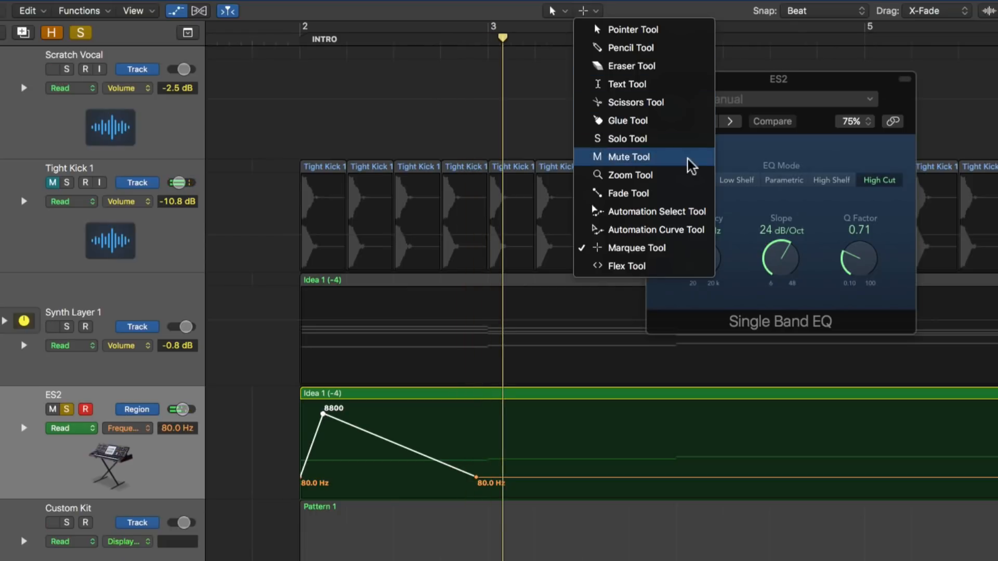
click(696, 230)
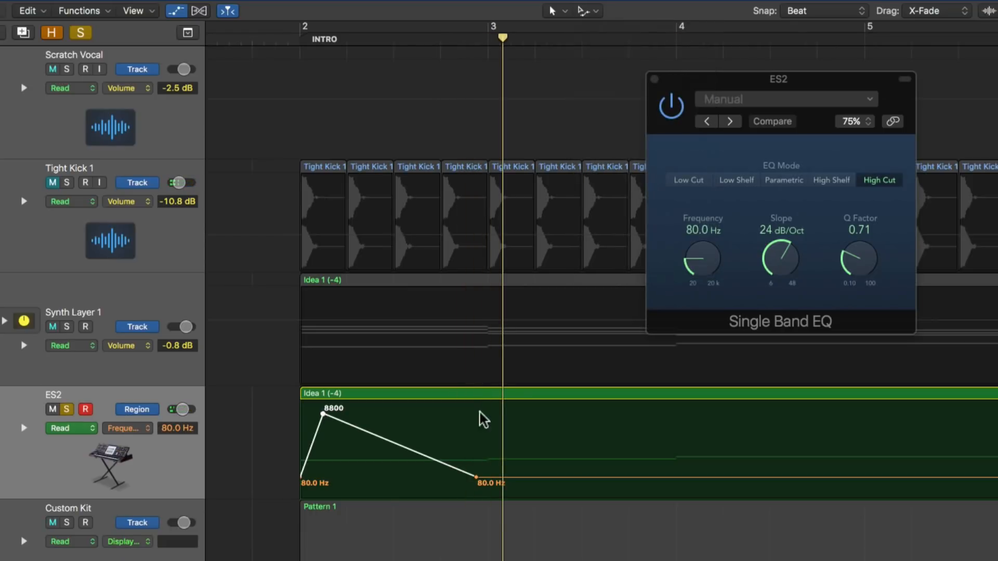
mouse_move(404, 448)
mouse_down()
mouse_move(413, 438)
mouse_move(412, 456)
mouse_move(411, 445)
mouse_up()
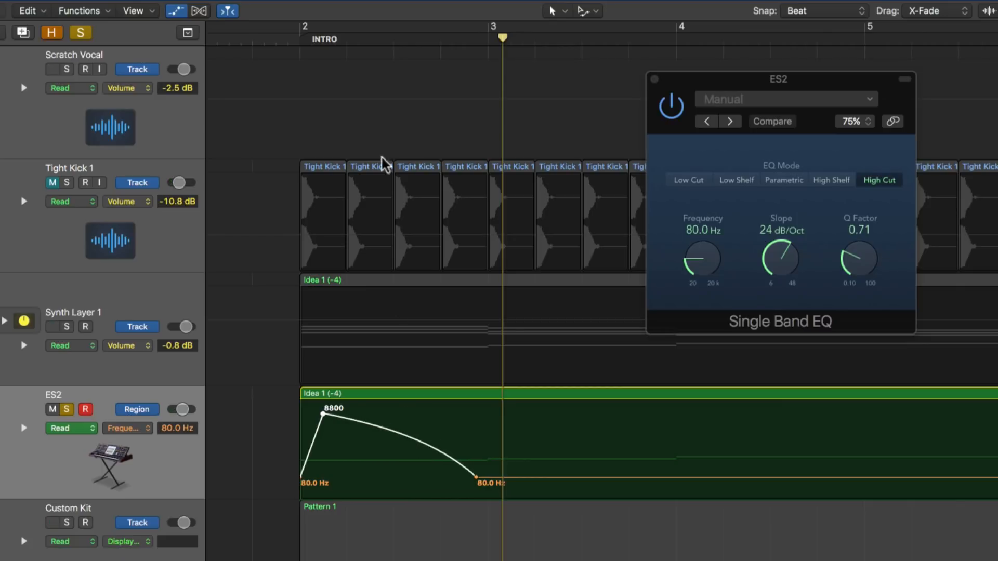
click(303, 42)
key(space)
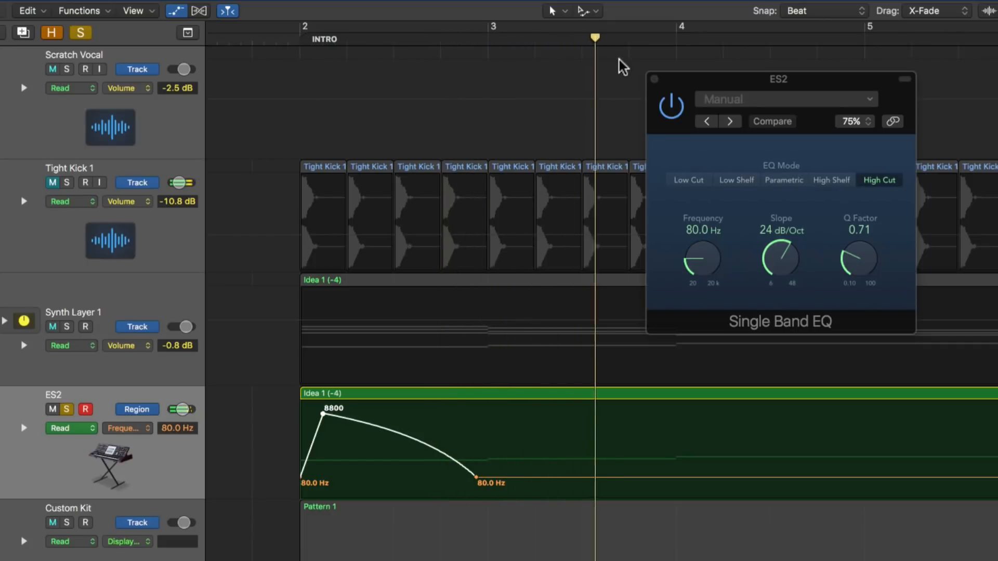
Close the Single Band EQ window, copy bar 2's frequency sweep to bars 3 and 4 with the Automation Select Tool, and audition the result
click(654, 79)
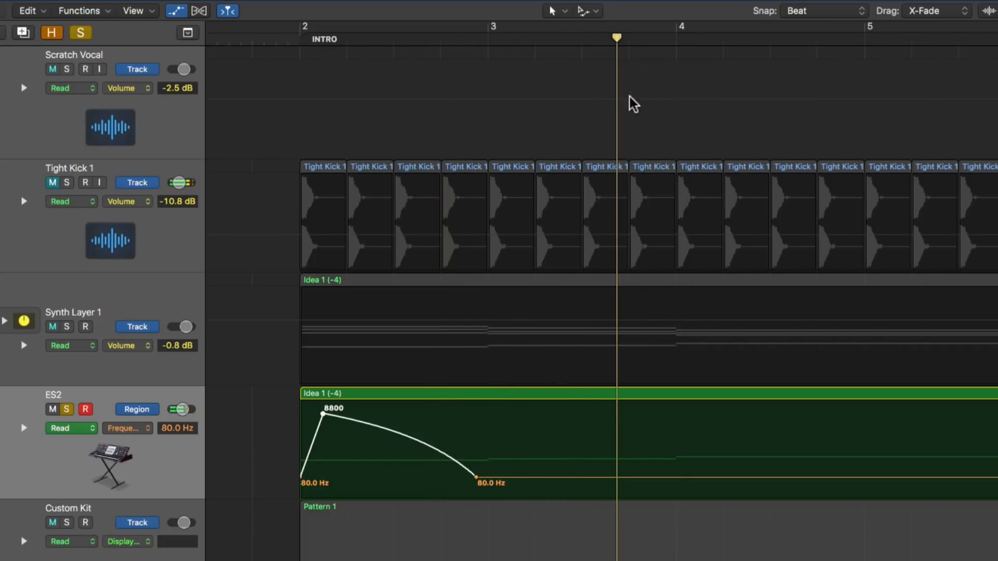
click(596, 11)
click(670, 211)
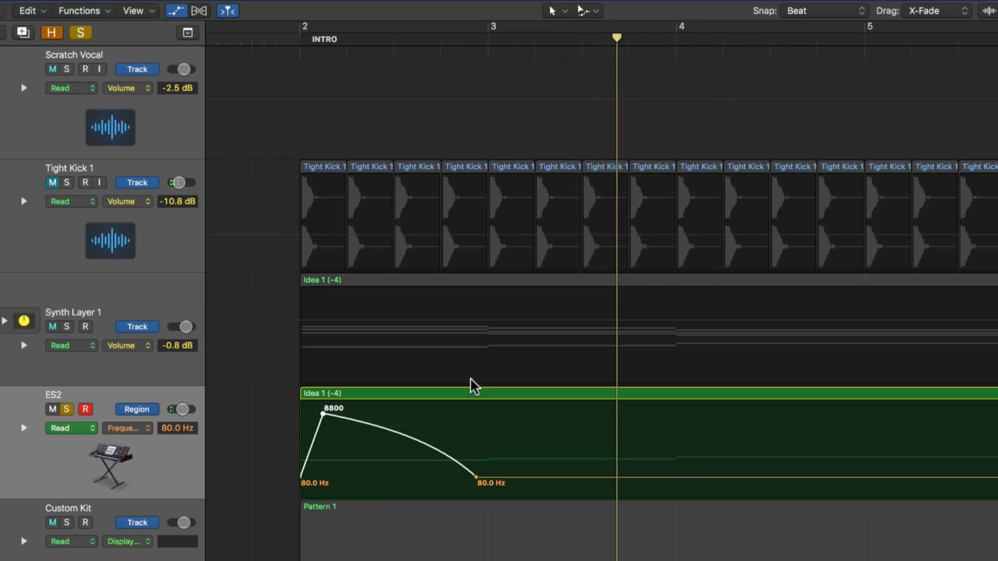
drag(503, 416, 682, 499)
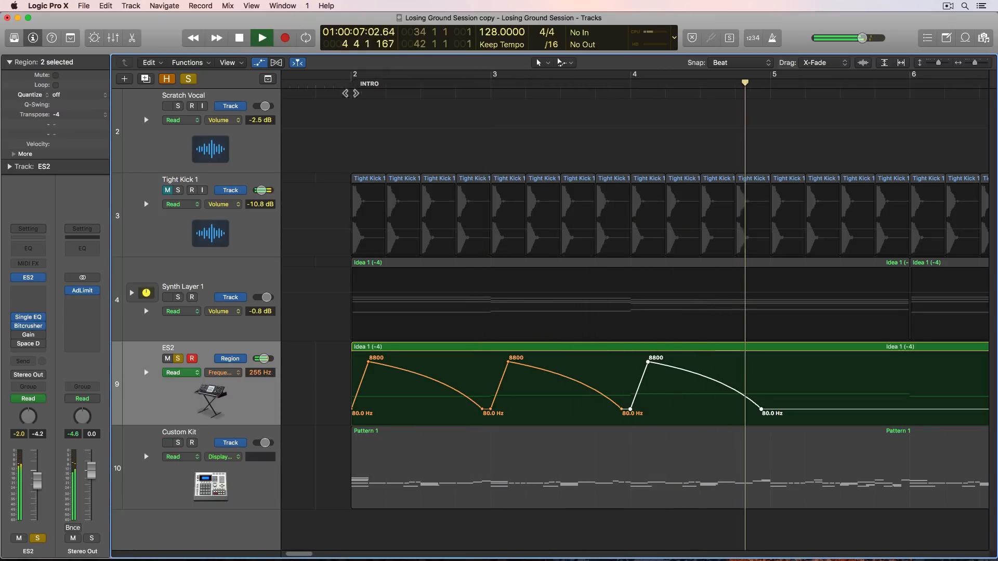
key(space)
Place the playhead at bar 35 in the chorus and turn on cycle mode for the chorus range
key(super+Left)
key(super+Left)
key(super+Left)
key(super+Left)
key(super+Left)
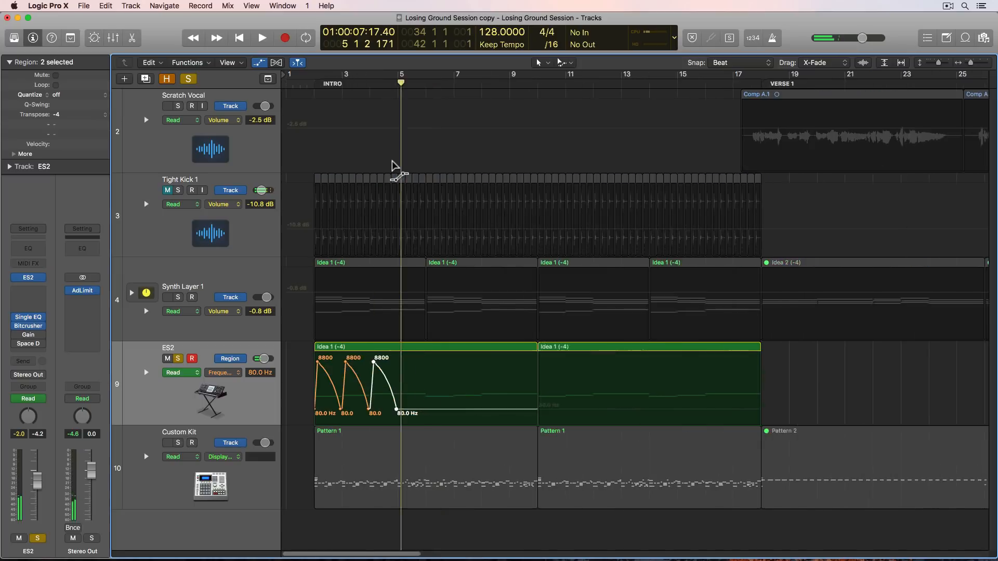
key(super+Left)
key(super+Left)
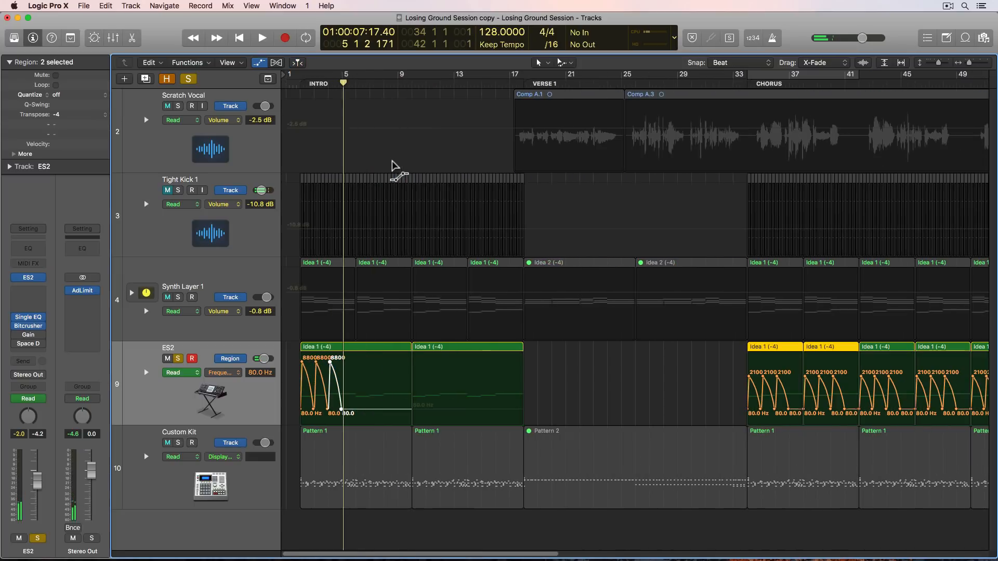
click(762, 83)
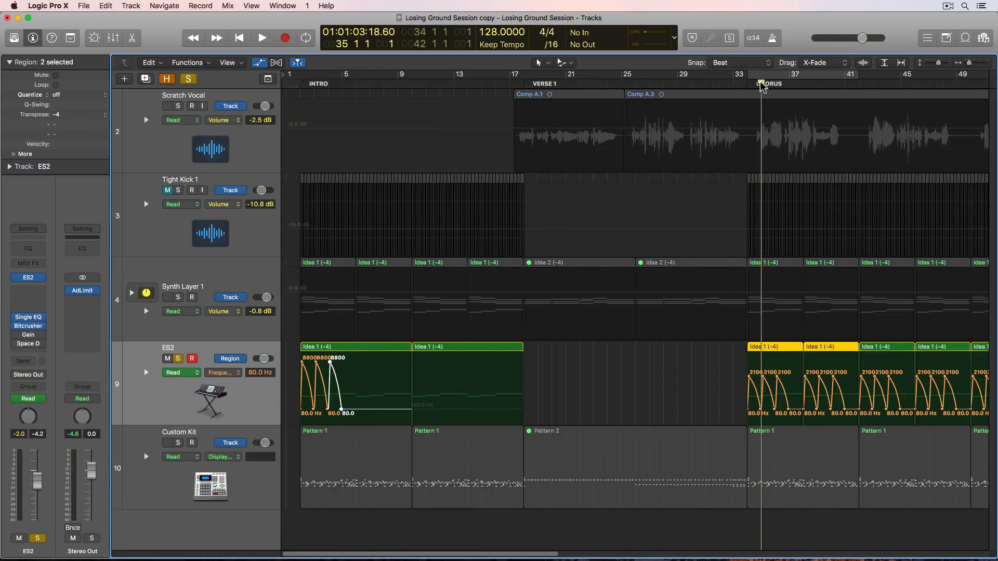
key(c)
Audition the soloed ES2 bass in the chorus with its existing frequency automation curves in close view
key(super+Right)
key(super+Right)
key(super+Right)
key(super+Right)
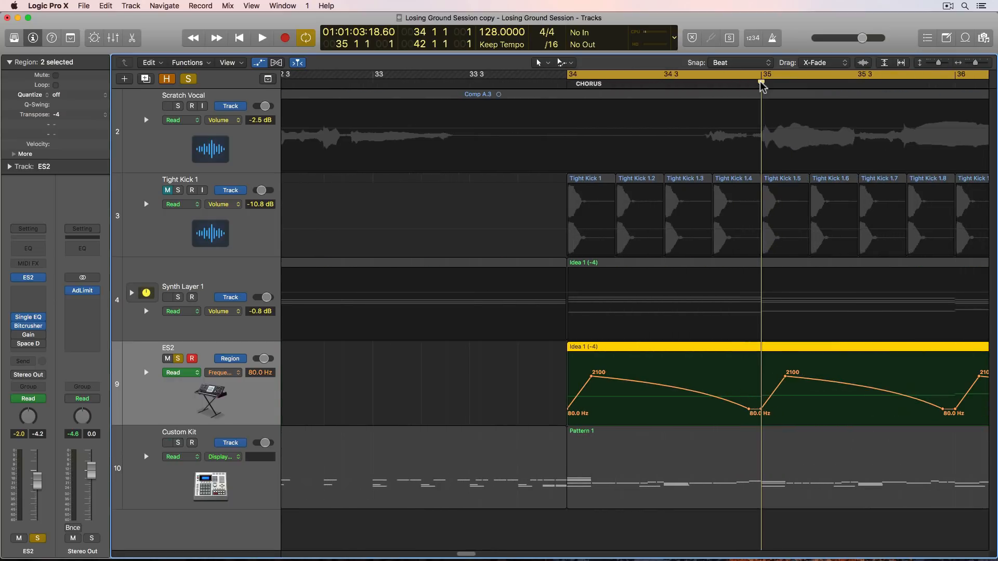
key(space)
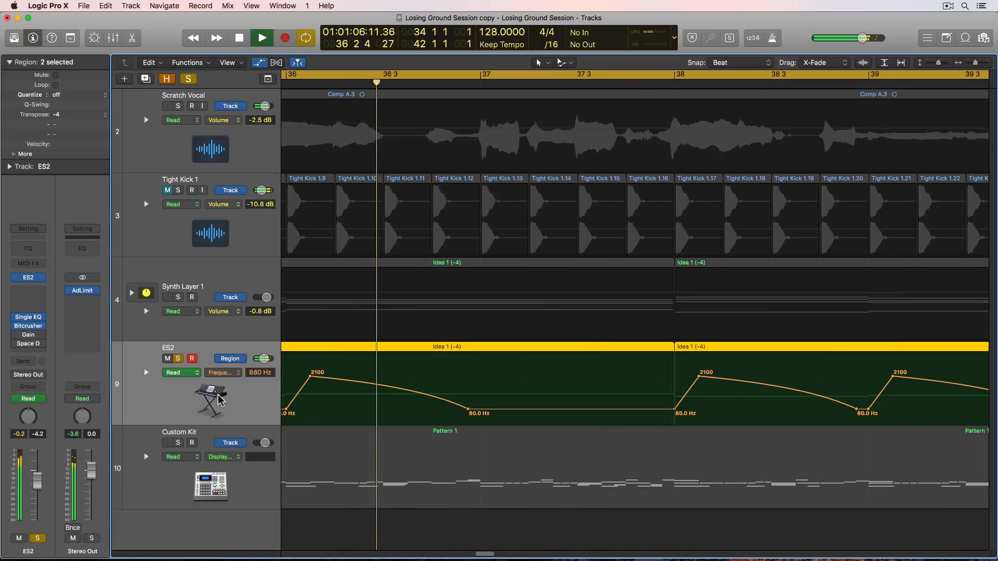
key(space)
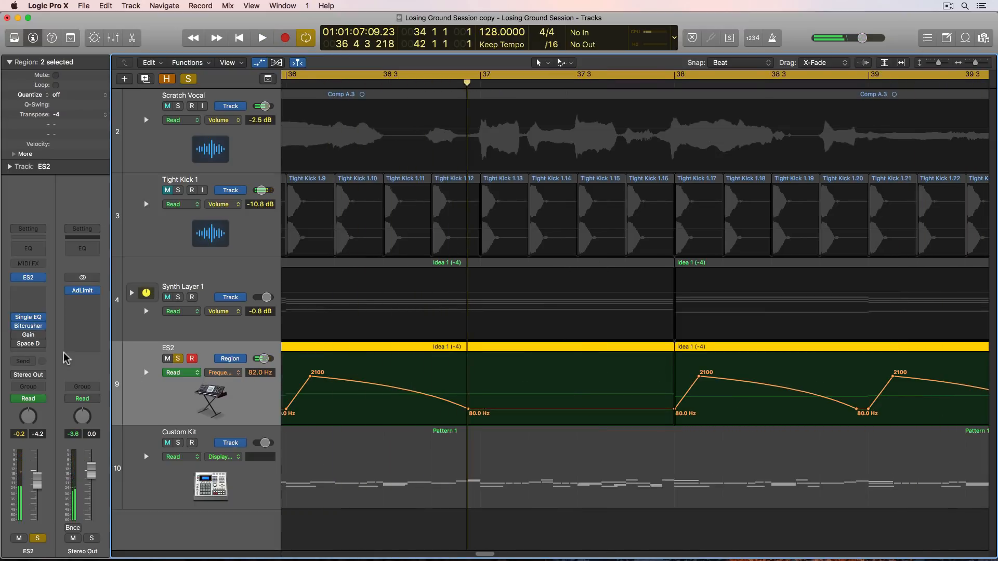
Enable and open the Gain and Space Designer plug-ins on the ES2 track, and reposition the Space Designer window
click(29, 336)
drag(94, 30, 158, 114)
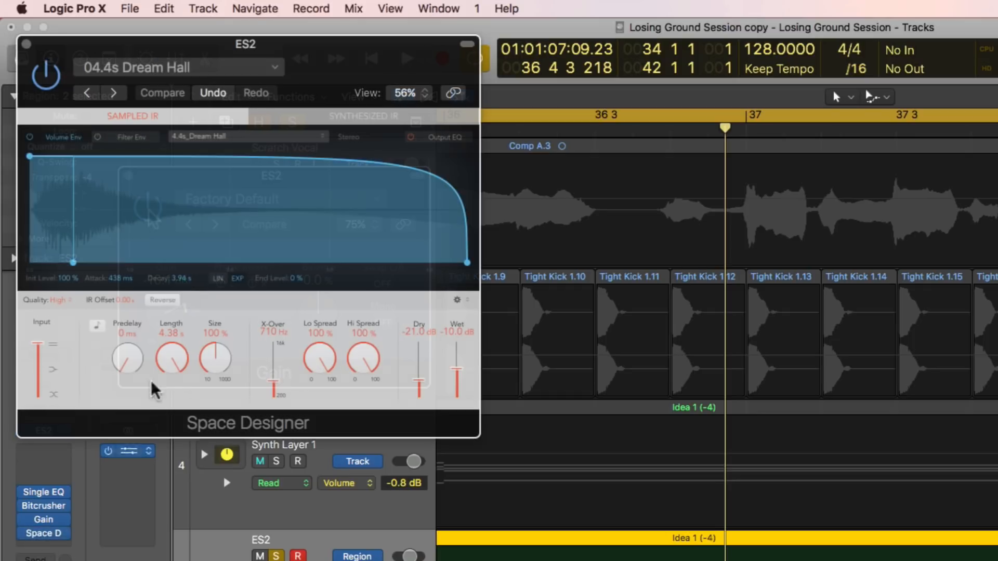
drag(194, 46, 290, 61)
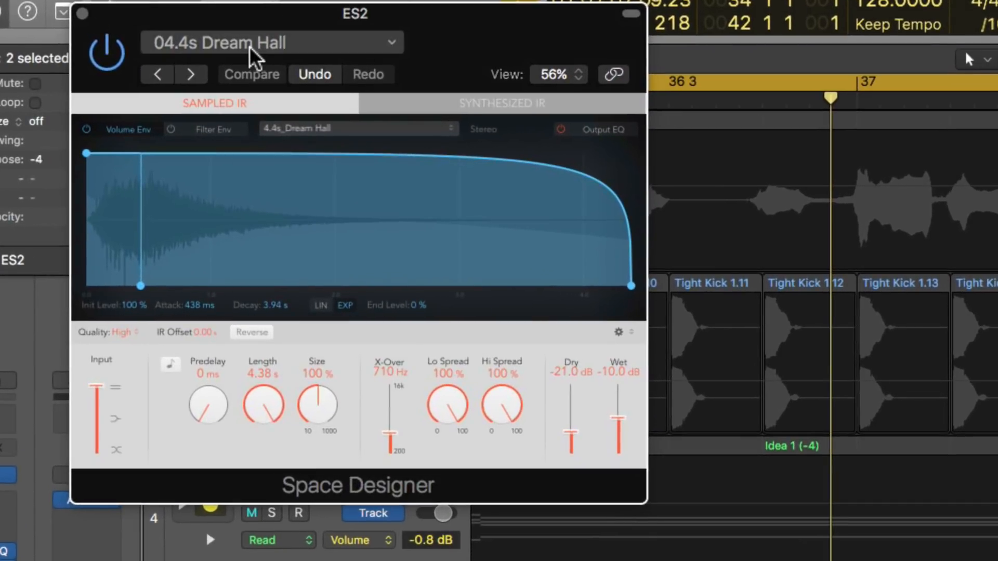
Examine the Large Spaces categories among the Space Designer presets, keeping the 04.4s Dream Hall setting
click(258, 87)
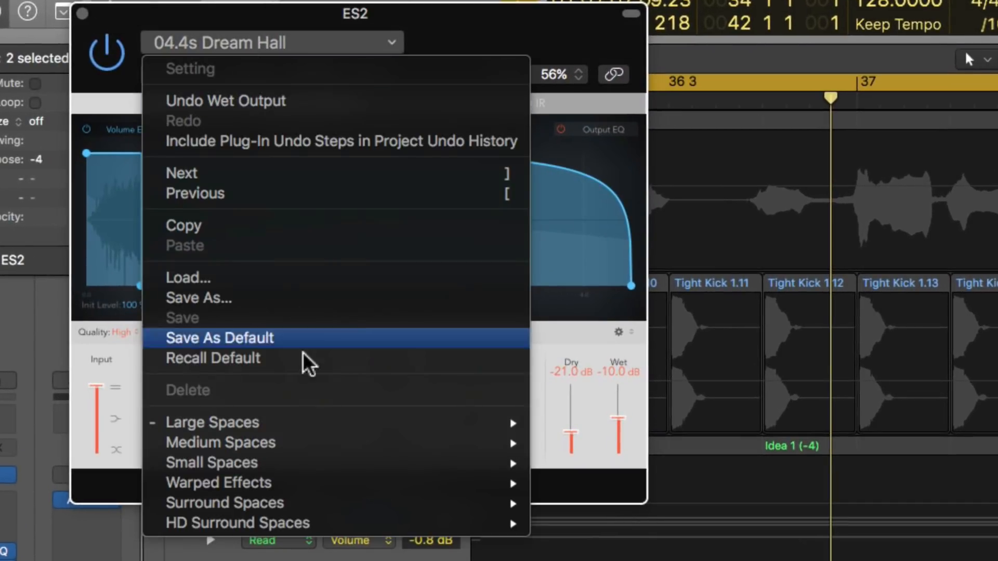
mouse_move(310, 415)
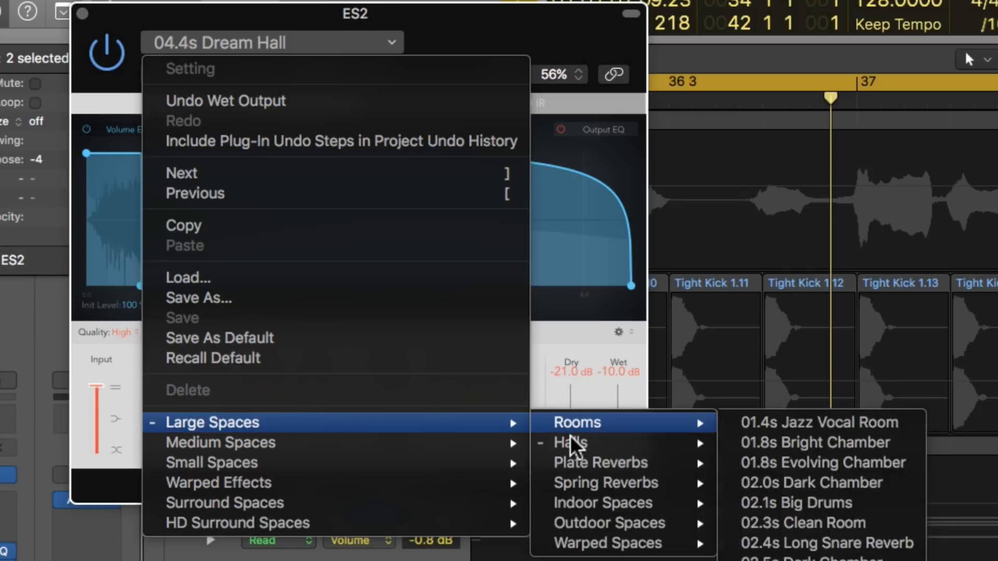
click(575, 34)
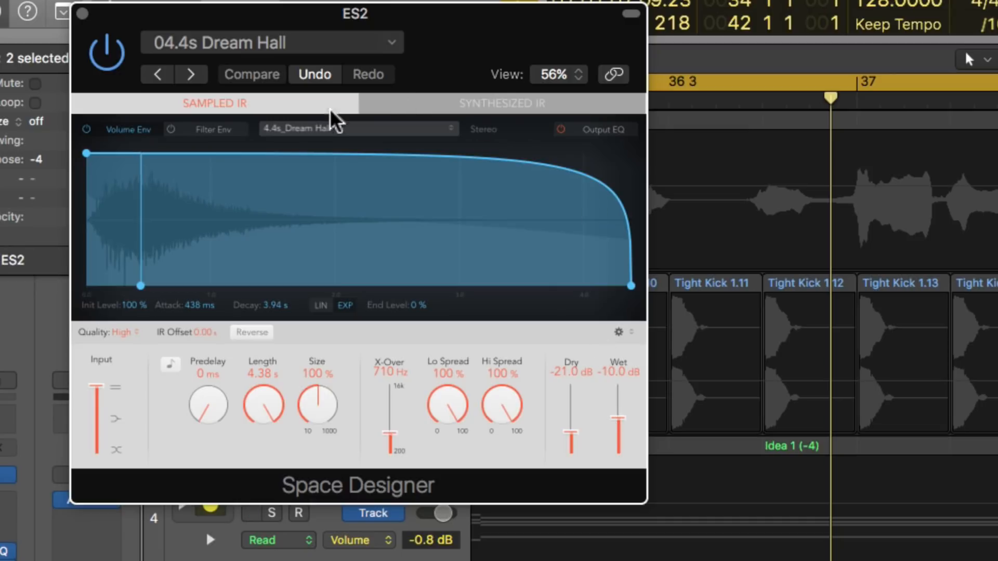
Review Space Designer's output EQ and volume envelope and the ES2 instrument settings, close both plug-in windows, and stop playback
click(603, 130)
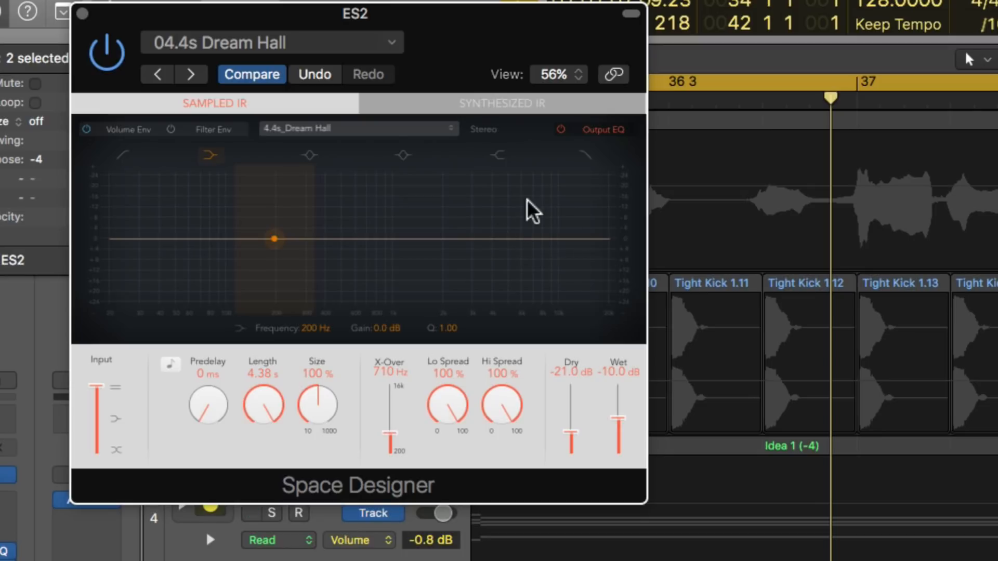
click(141, 131)
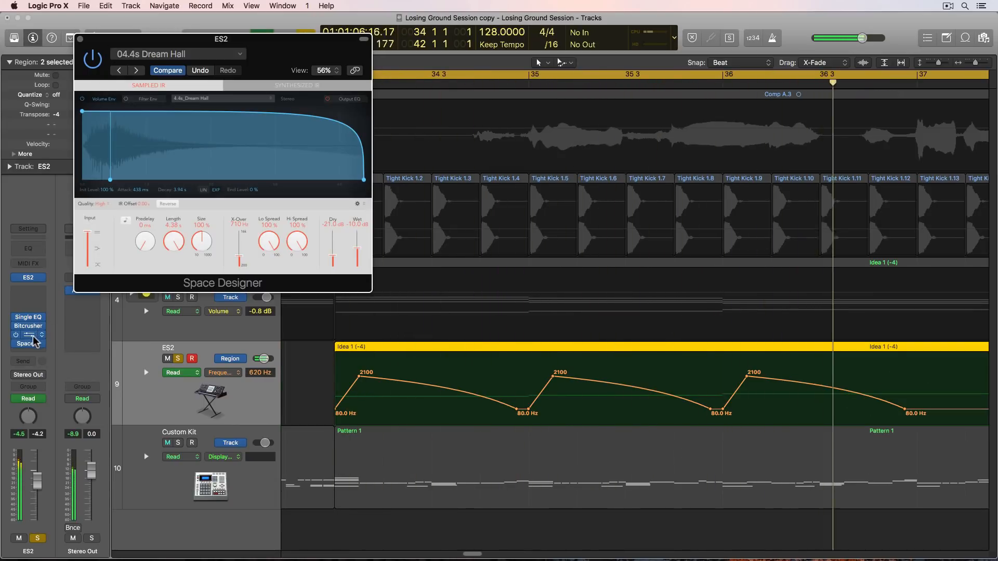
click(43, 278)
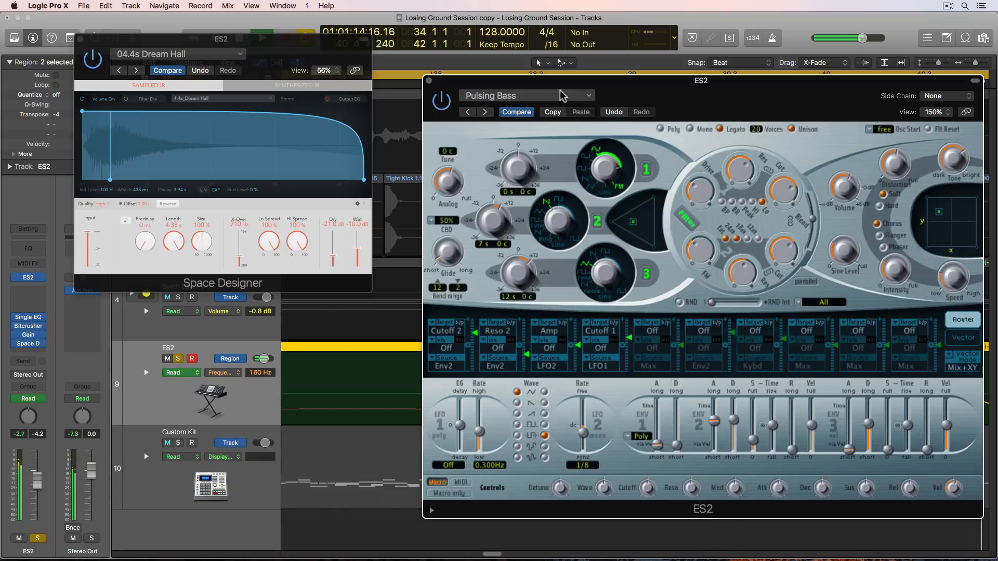
click(429, 81)
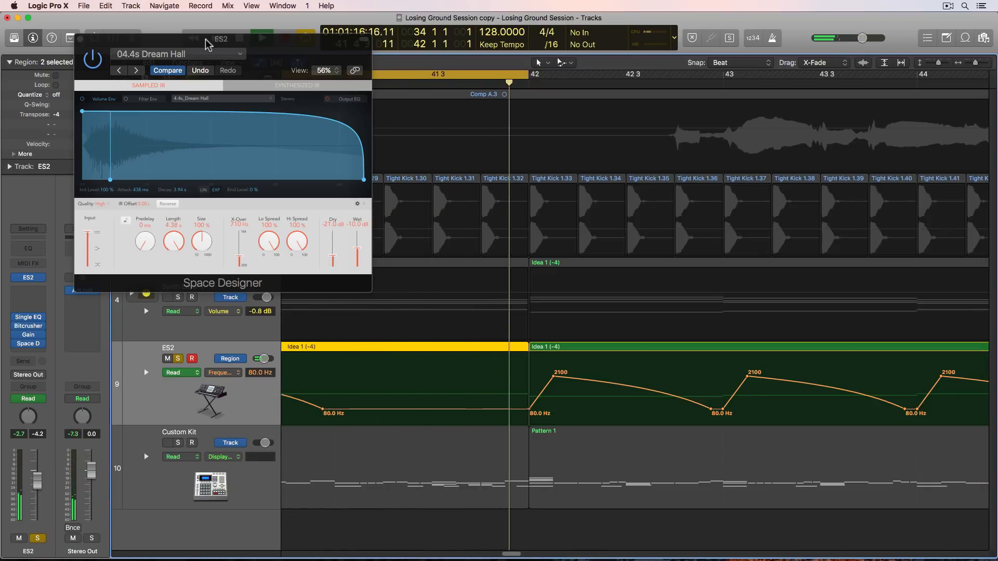
click(81, 39)
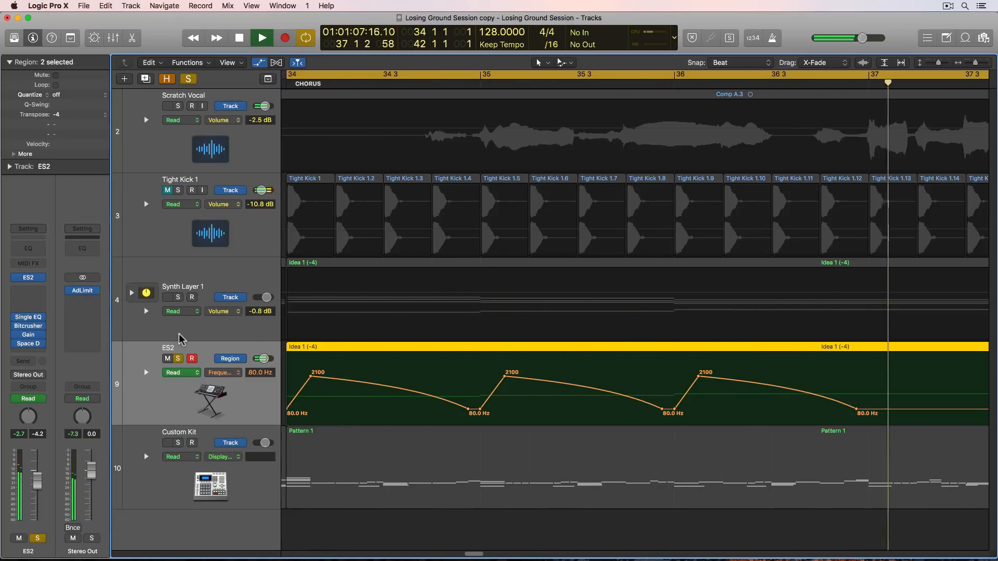
key(space)
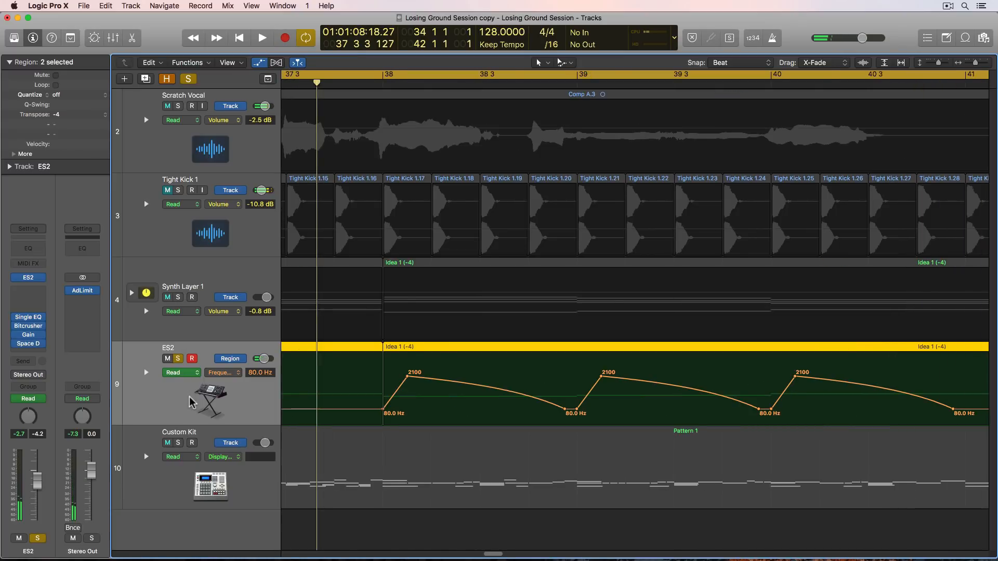
Solo the Custom Kit drums alongside the ES2 bass and hide the track automation
key(super+Left)
key(super+Left)
key(super+Left)
key(super+Left)
key(super+Left)
key(super+Left)
key(super+Left)
key(super+Left)
key(super+Left)
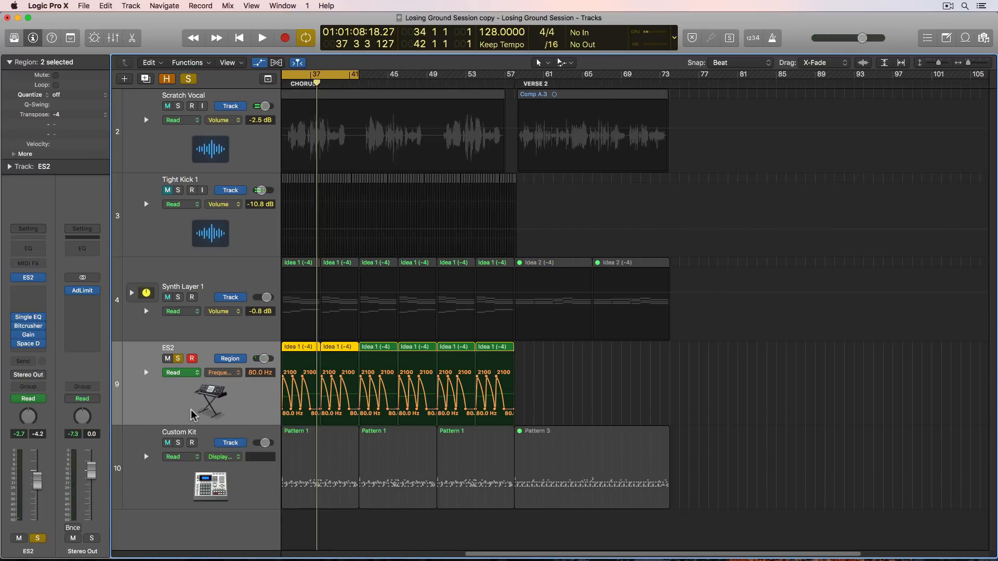
scroll(214, 447, left, 3)
click(182, 437)
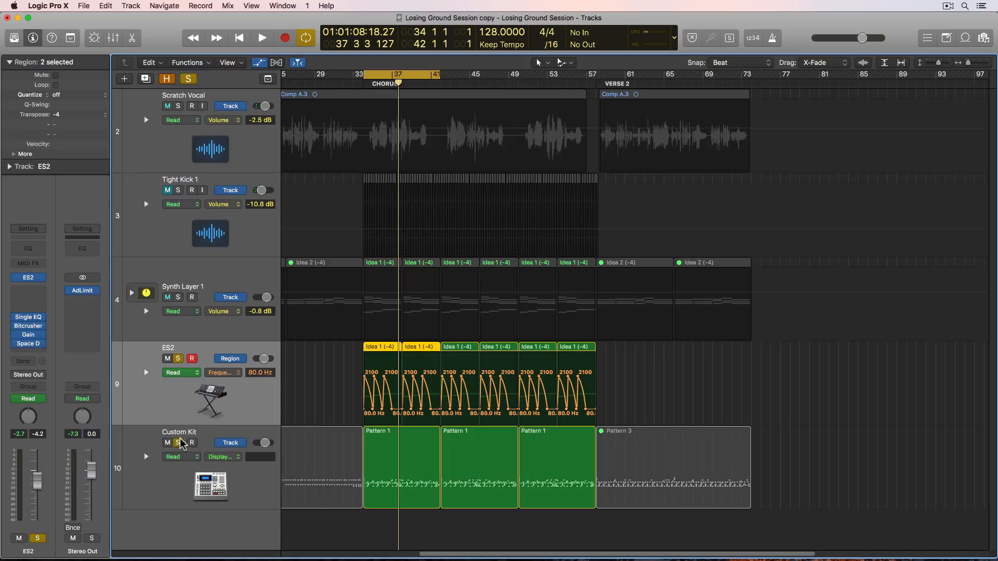
key(a)
click(353, 401)
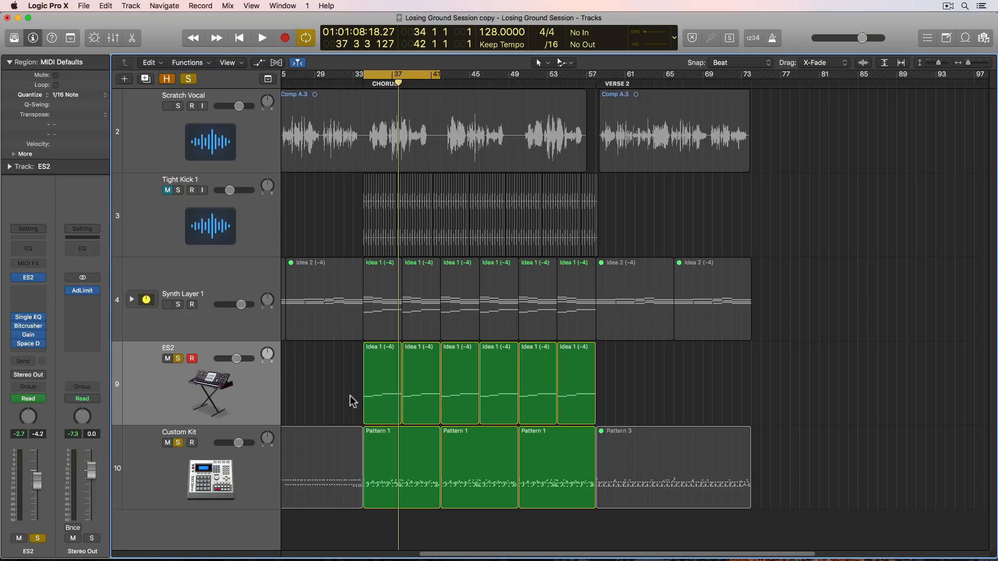
Audition the soloed ES2 bass together with the Custom Kit drums over the chorus cycle range
key(space)
key(super+Right)
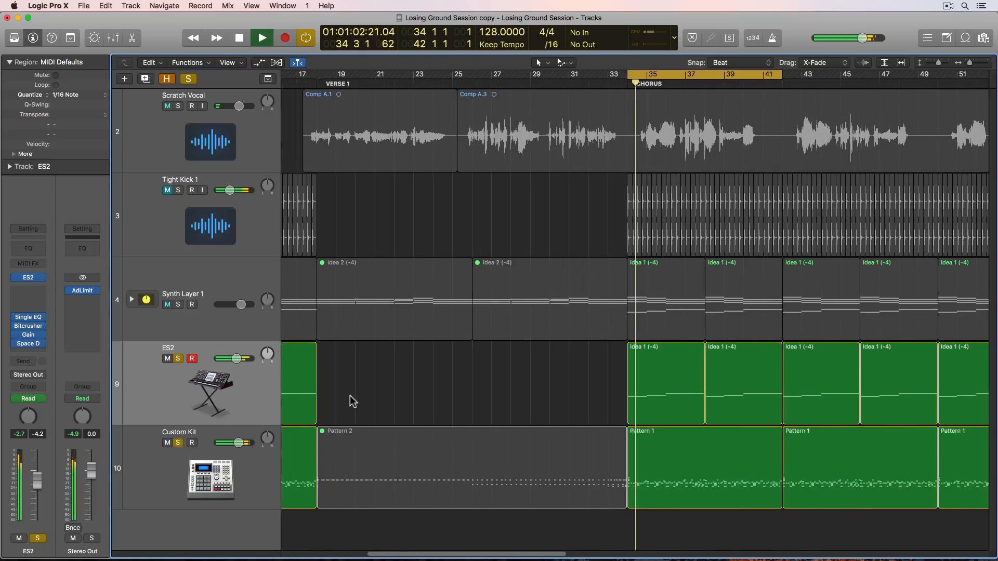
key(super+Left)
key(super+Left)
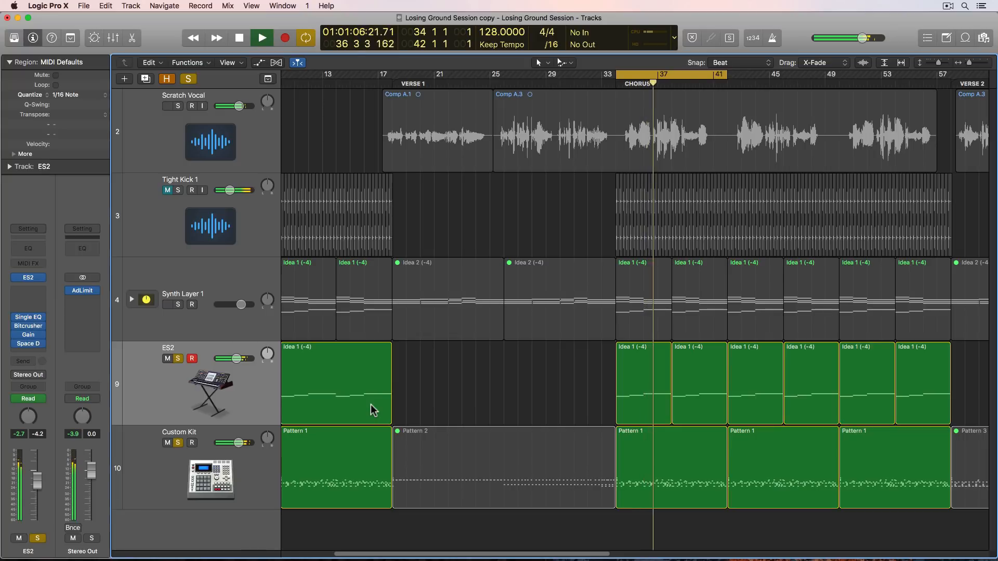
click(197, 400)
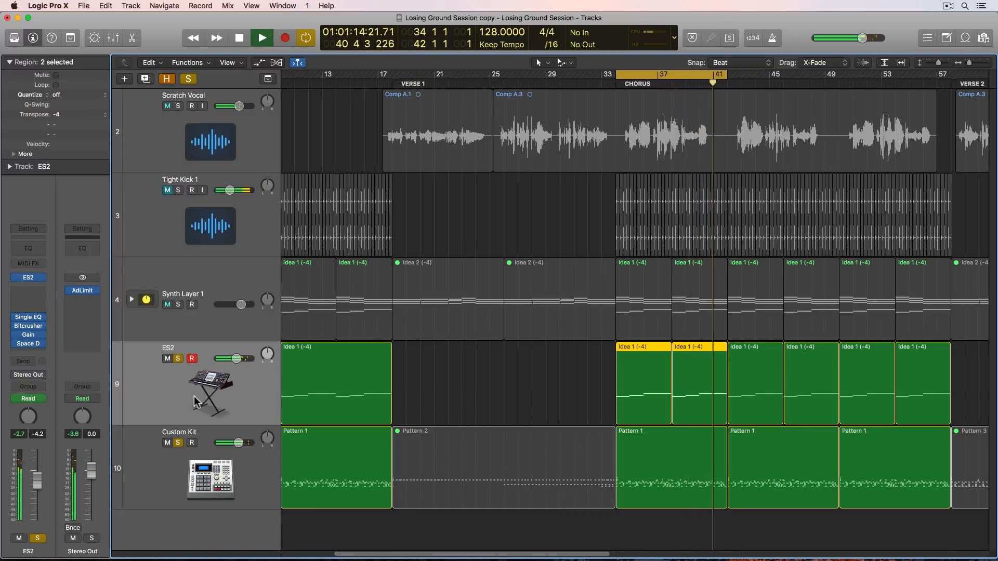
key(space)
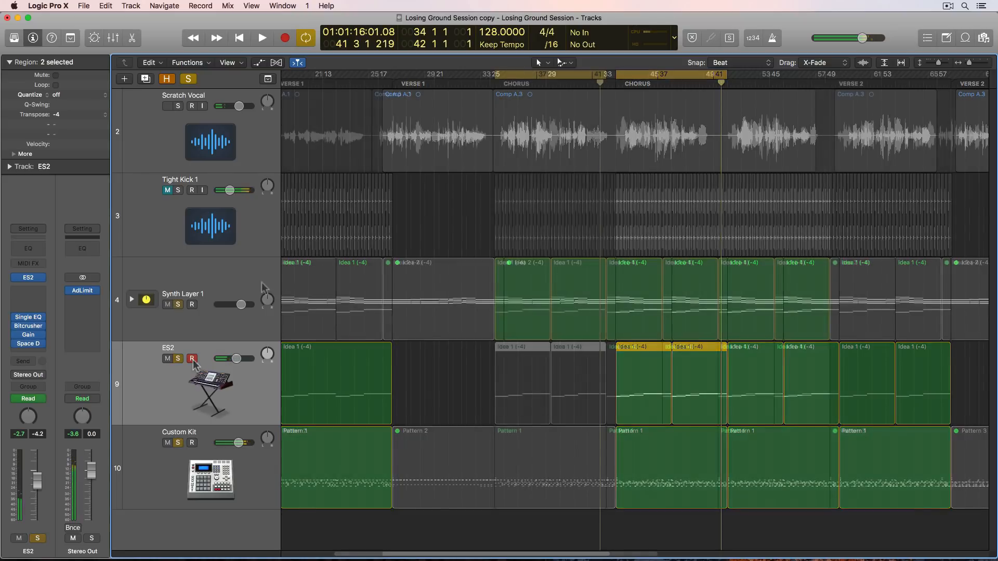
Solo Synth Layer 1 in place of the ES2 and Custom Kit tracks, and expand its track stack
click(232, 271)
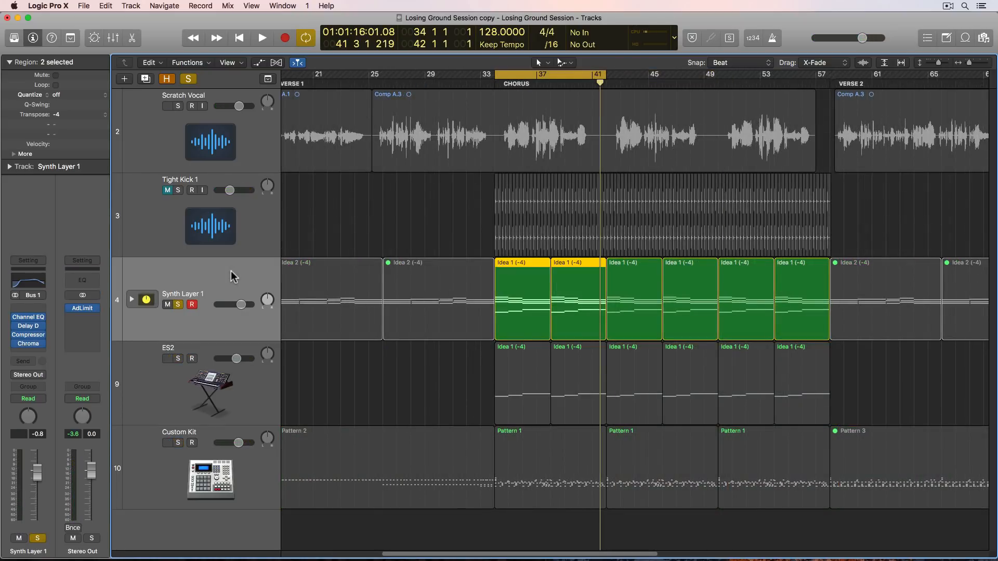
key(super+Right)
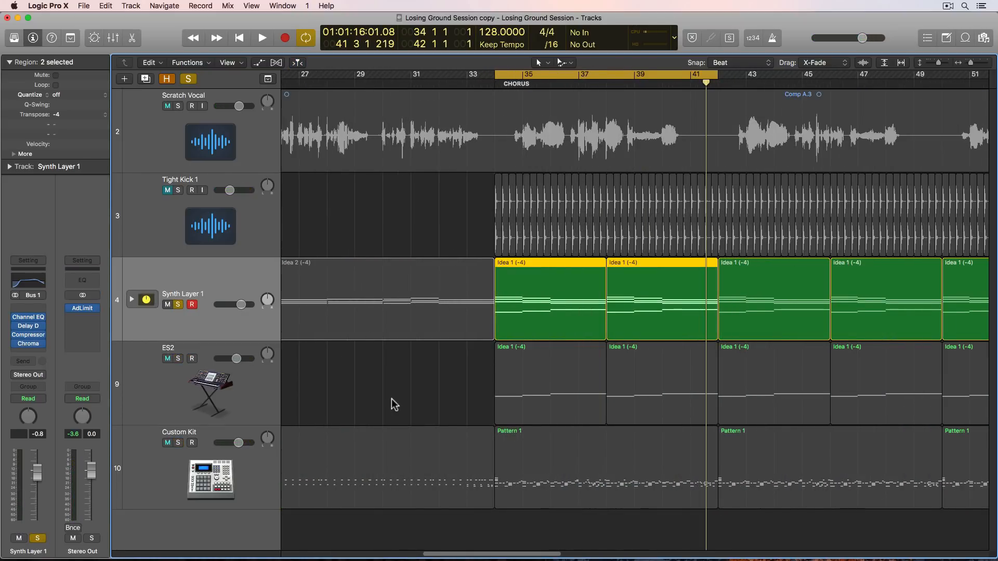
scroll(374, 405, right, 3)
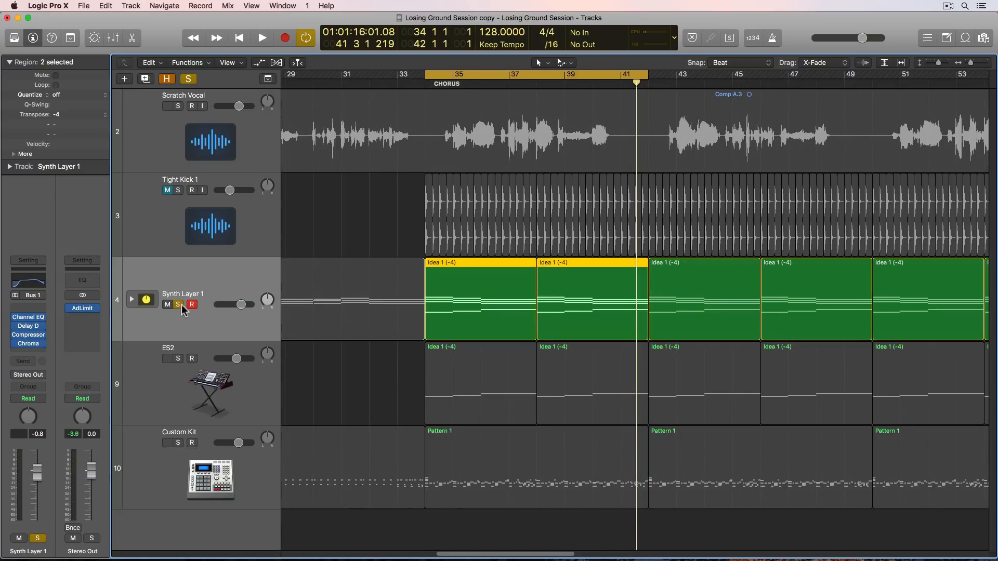
click(131, 301)
scroll(226, 304, down, 4)
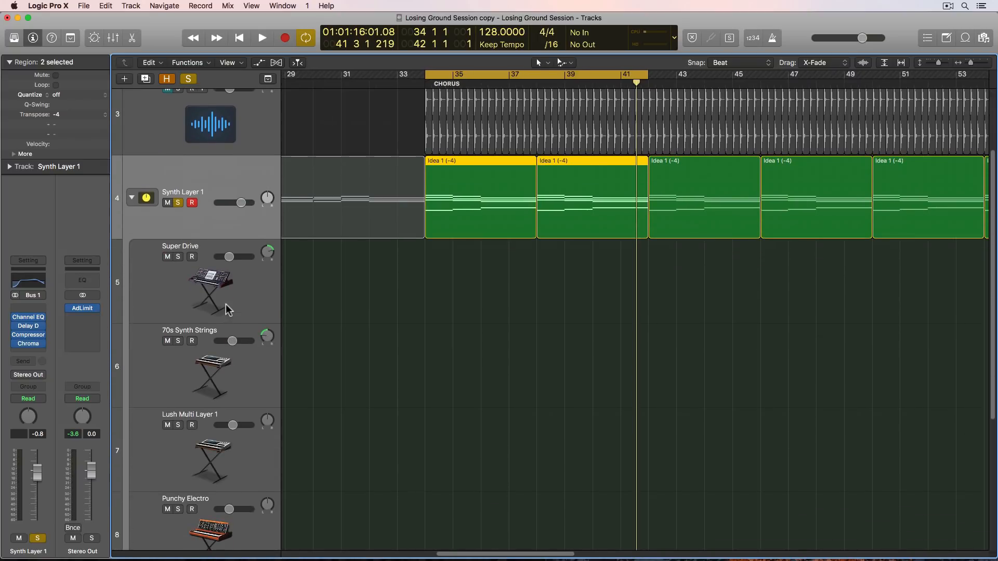
Examine the channel strips of the Super Drive, 70s Synth Strings, Lush Multi Layer 1 and Punchy Electro layers
click(225, 304)
click(225, 362)
click(222, 443)
scroll(222, 447, down, 2)
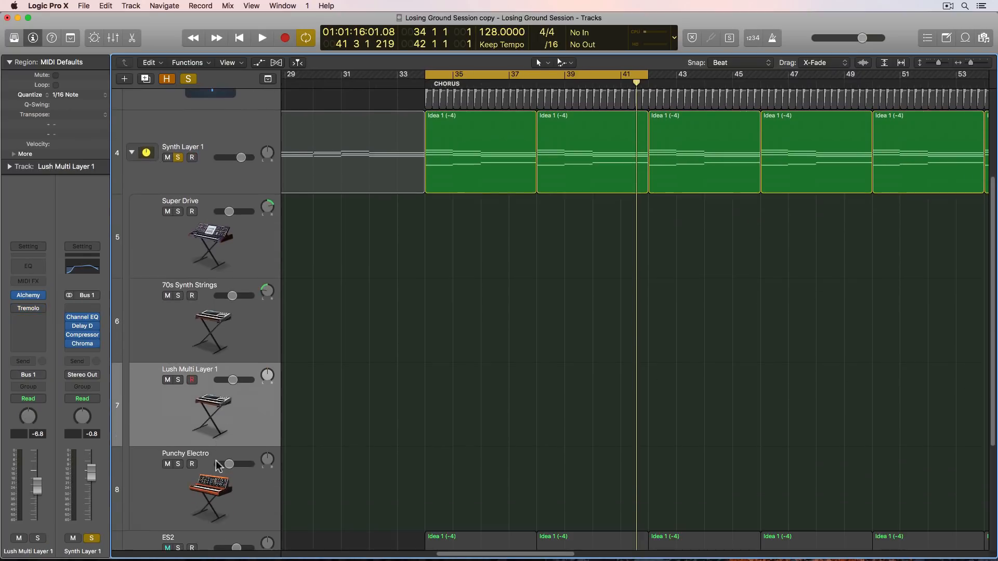
click(213, 486)
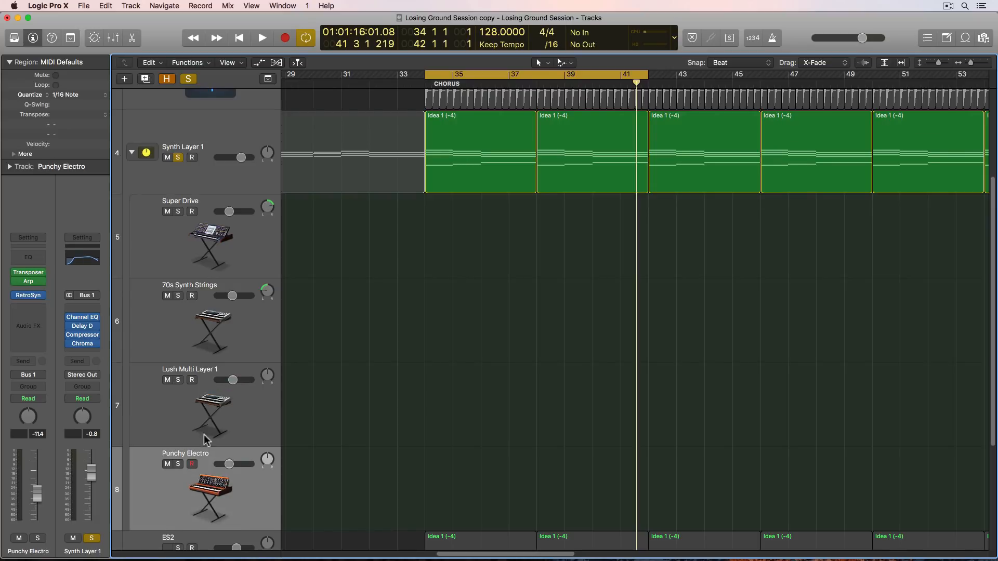
Bypass the Channel EQ, Delay and Compressor on Synth Layer 1, and audition the soloed stack over the chorus
click(194, 260)
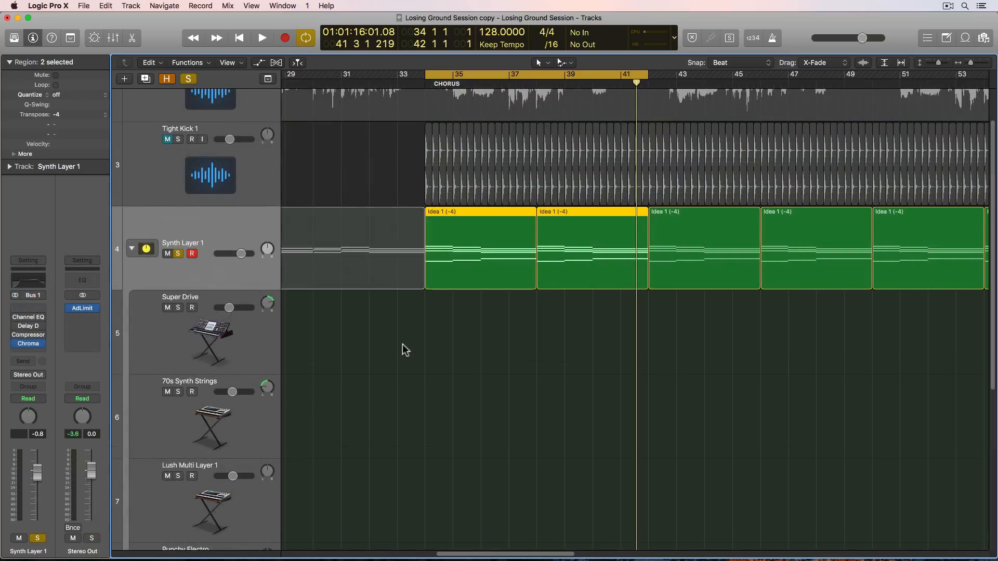
key(space)
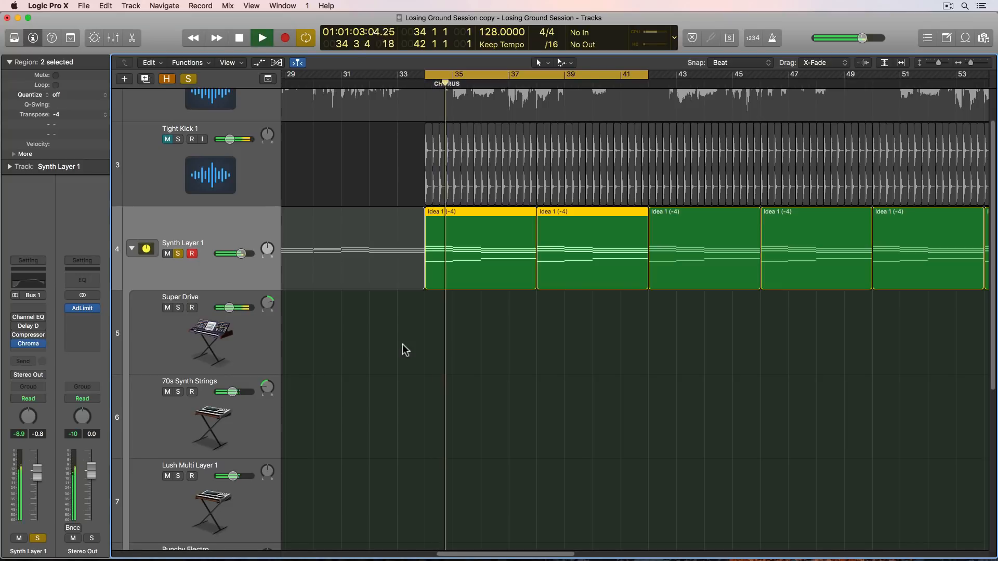
scroll(405, 349, down, 3)
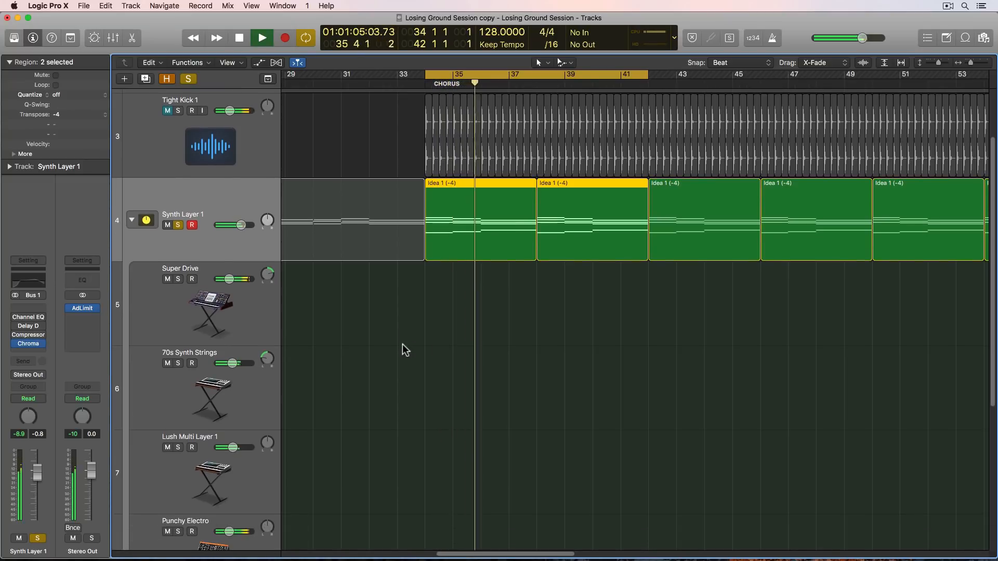
scroll(405, 349, down, 2)
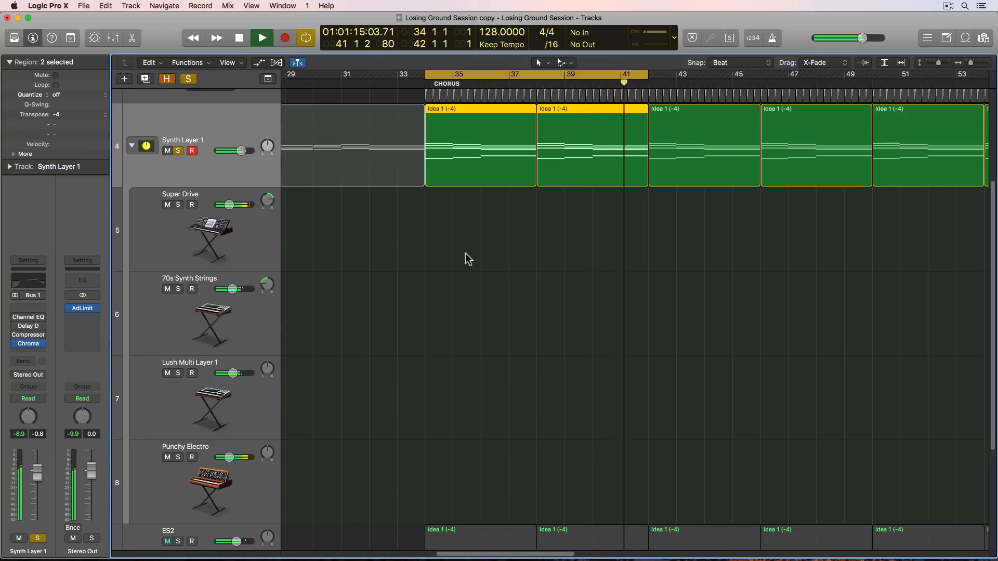
key(space)
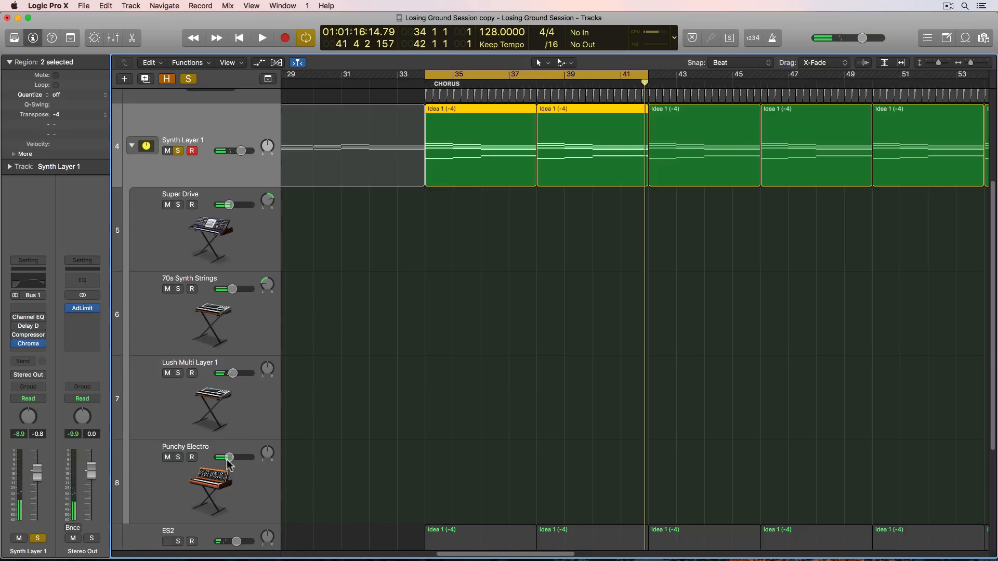
Enable the Transposer on the Punchy Electro layer, check its settings, and audition the stack over the chorus
click(220, 486)
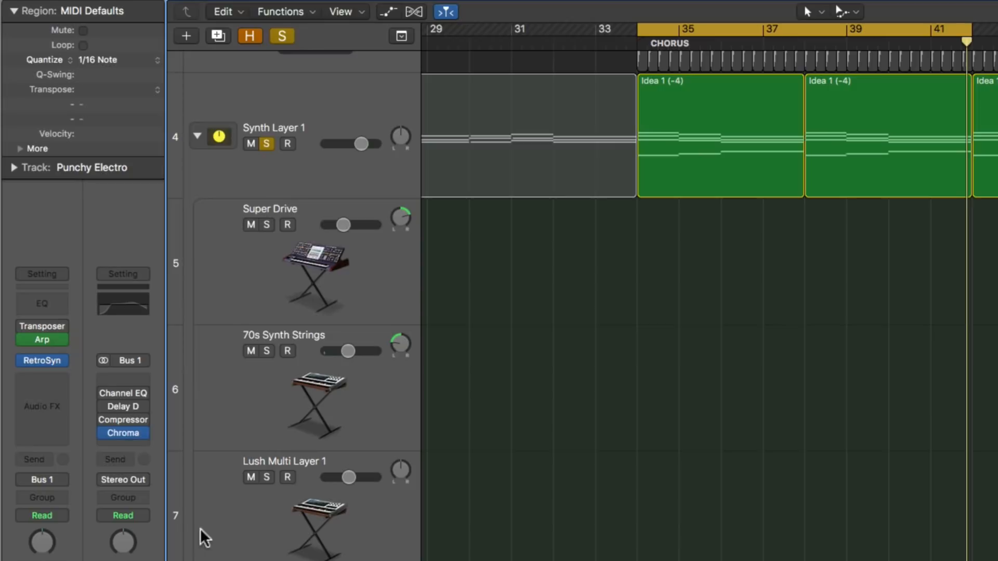
click(42, 325)
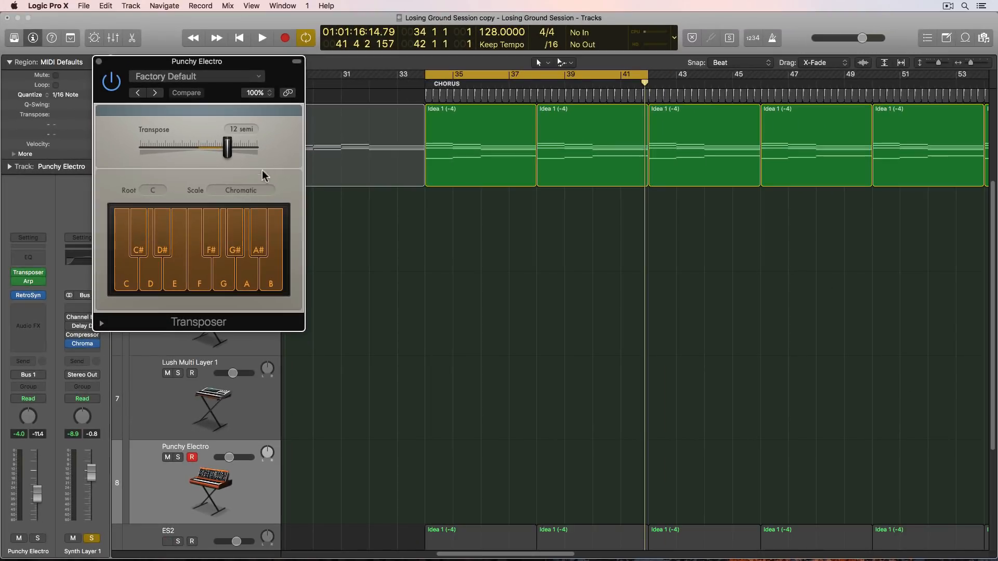
click(99, 62)
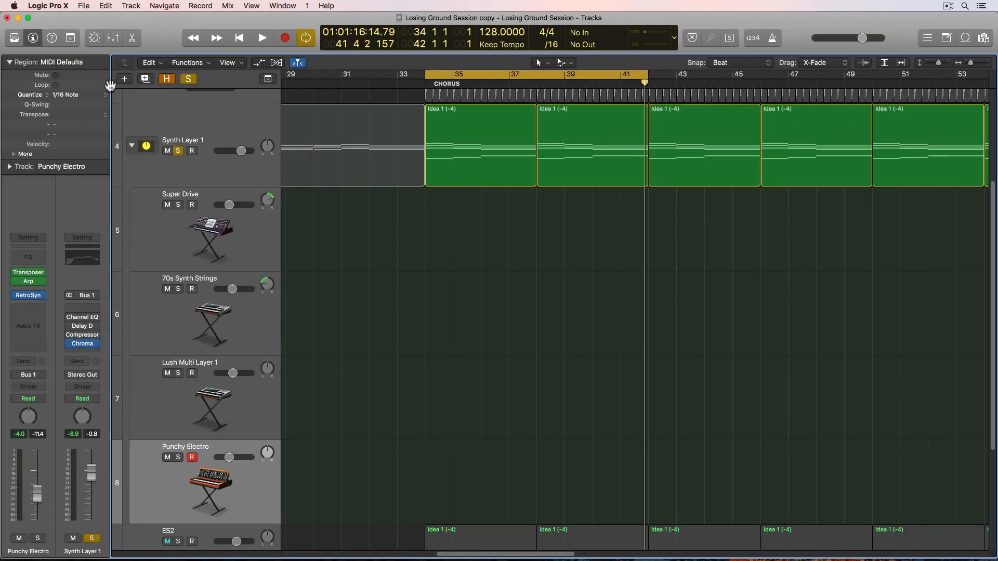
key(space)
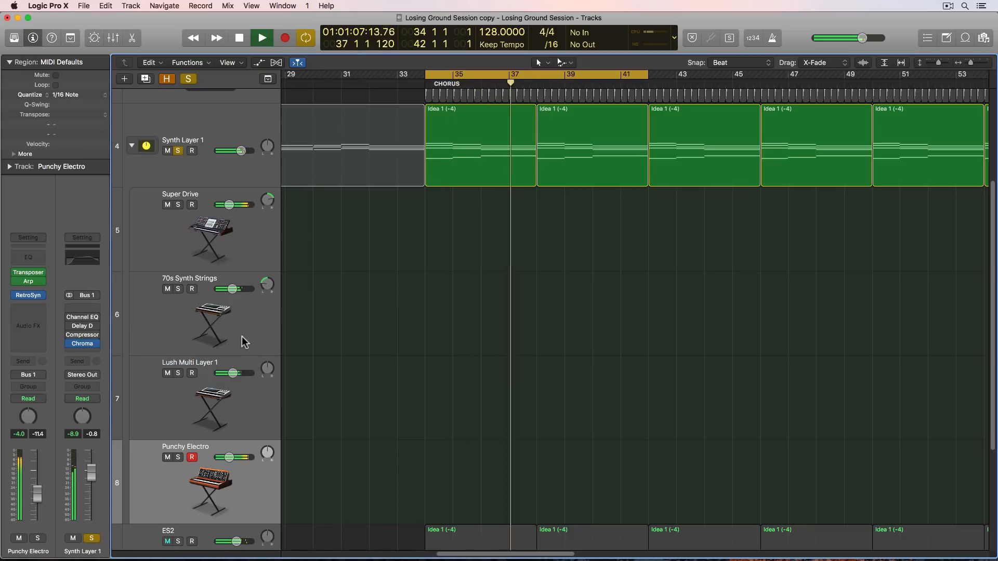
key(space)
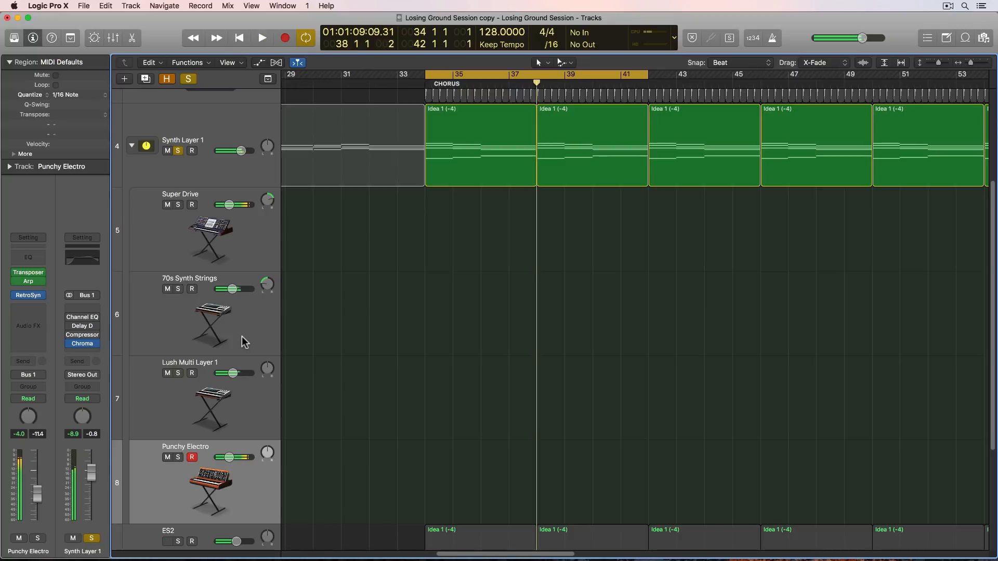
Enable the Tremolo on the Super Drive layer, review its settings during playback, and close its window
click(236, 251)
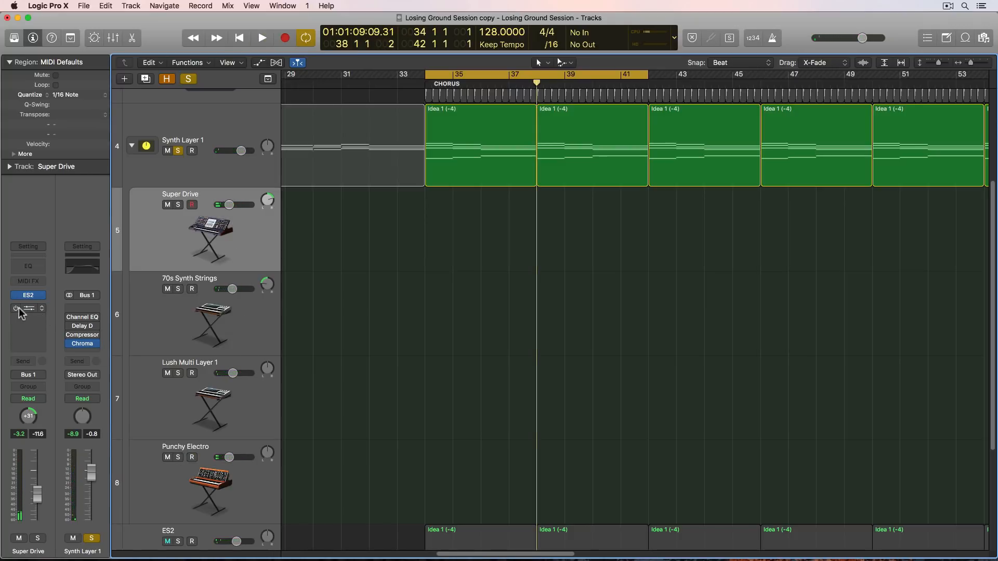
click(152, 323)
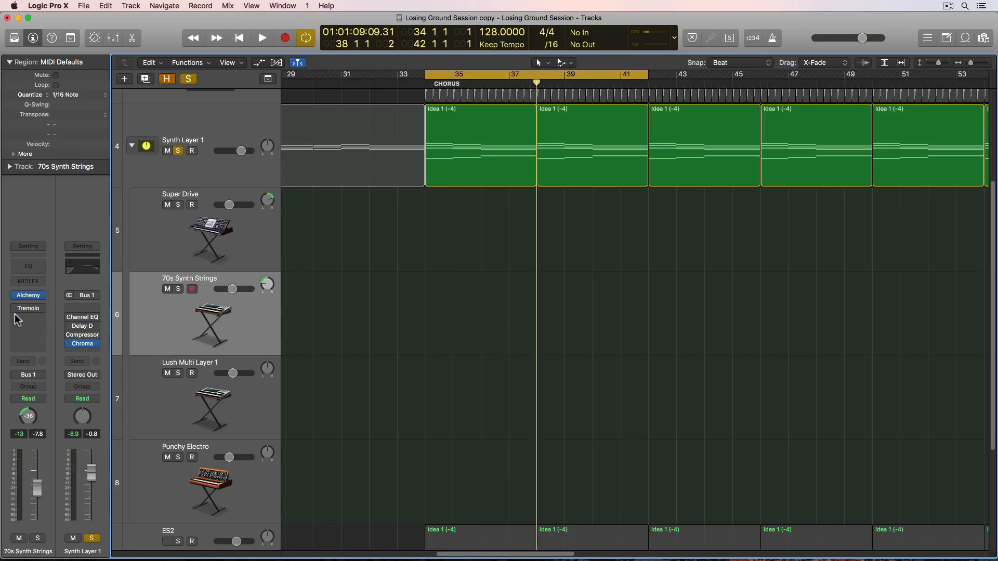
click(210, 232)
click(207, 289)
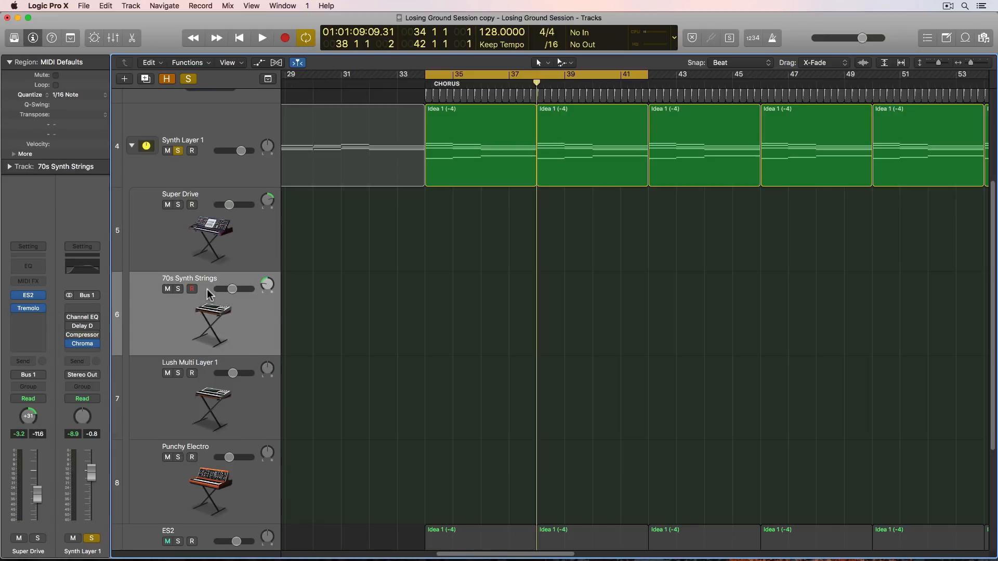
click(203, 246)
click(32, 308)
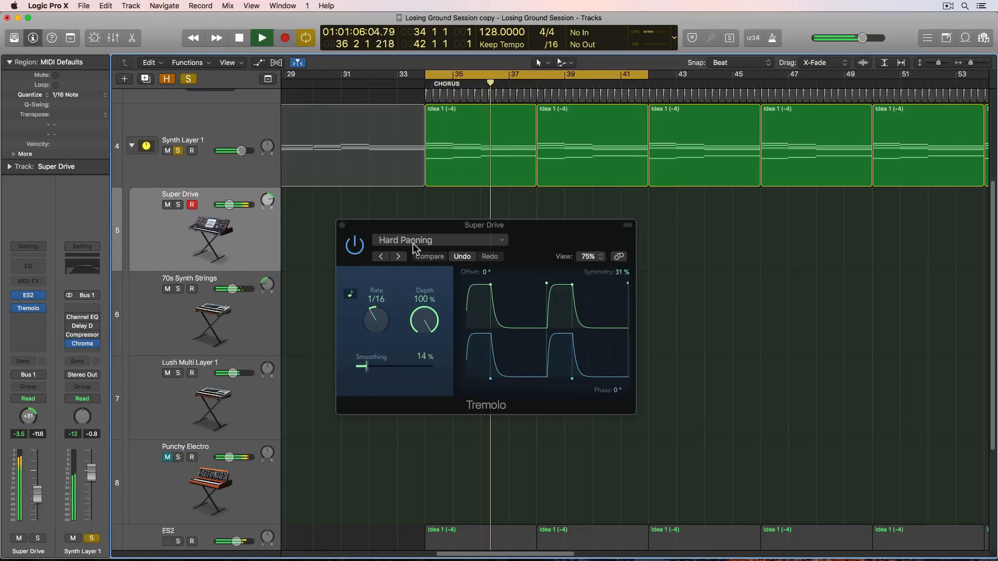
click(342, 225)
Check the Lush Multi Layer 1 channel strip during playback, stop playback, and select the Punchy Electro layer
click(248, 365)
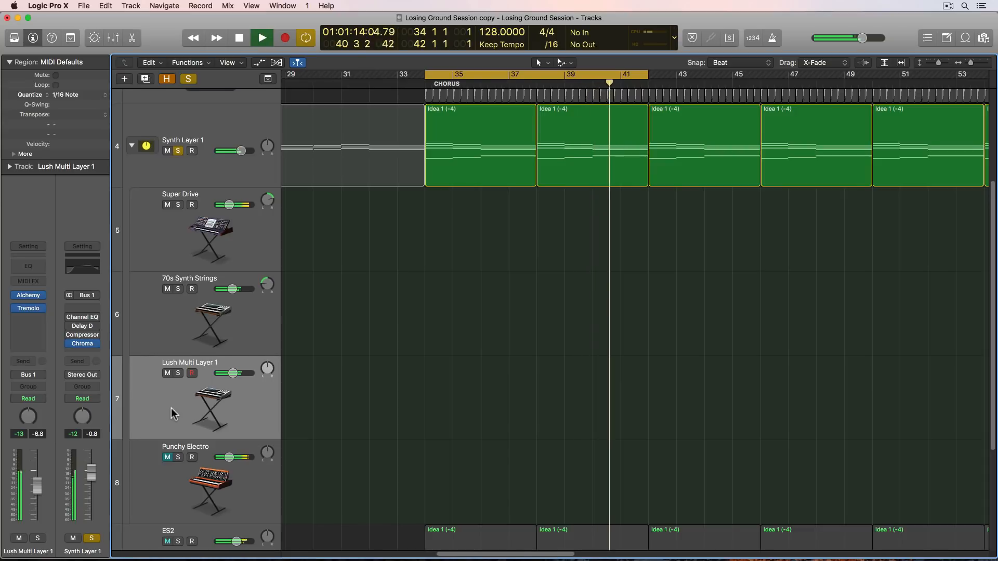
key(space)
click(197, 497)
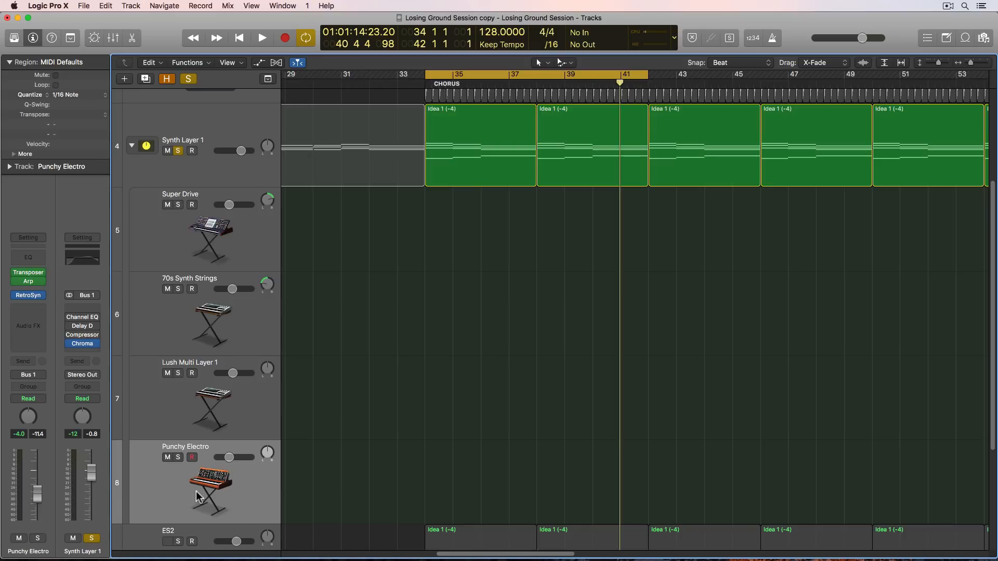
Audition the soloed Synth Layer 1 stack over the chorus and collapse its layers
key(space)
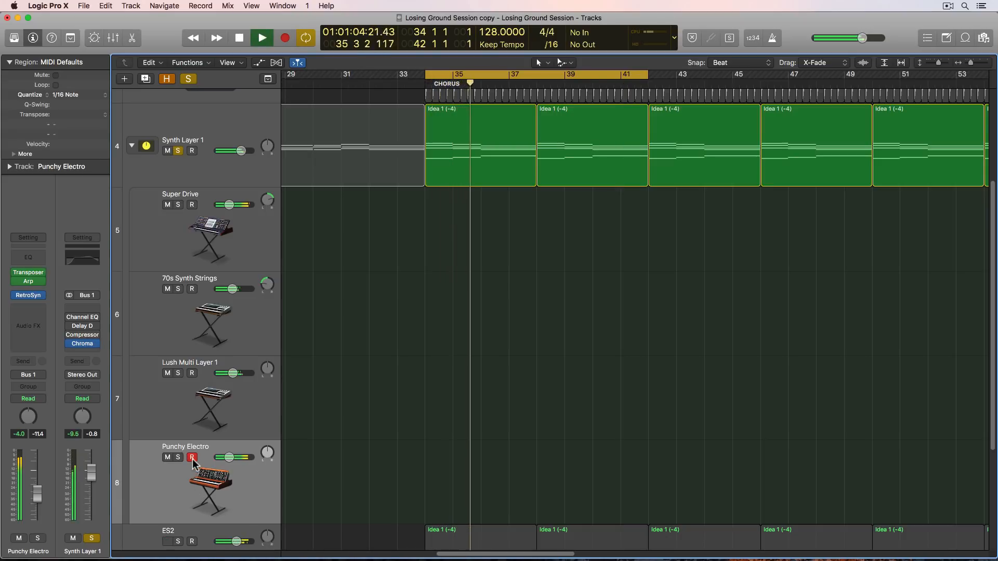
click(217, 131)
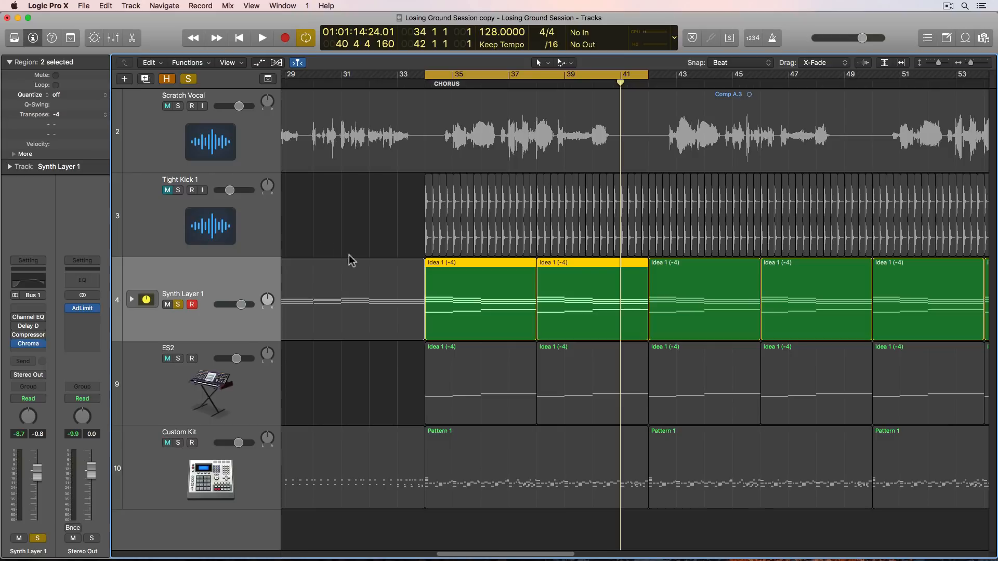
Select the Tight Kick 1 track and solo it alongside the Synth Layer 1 stack
click(222, 219)
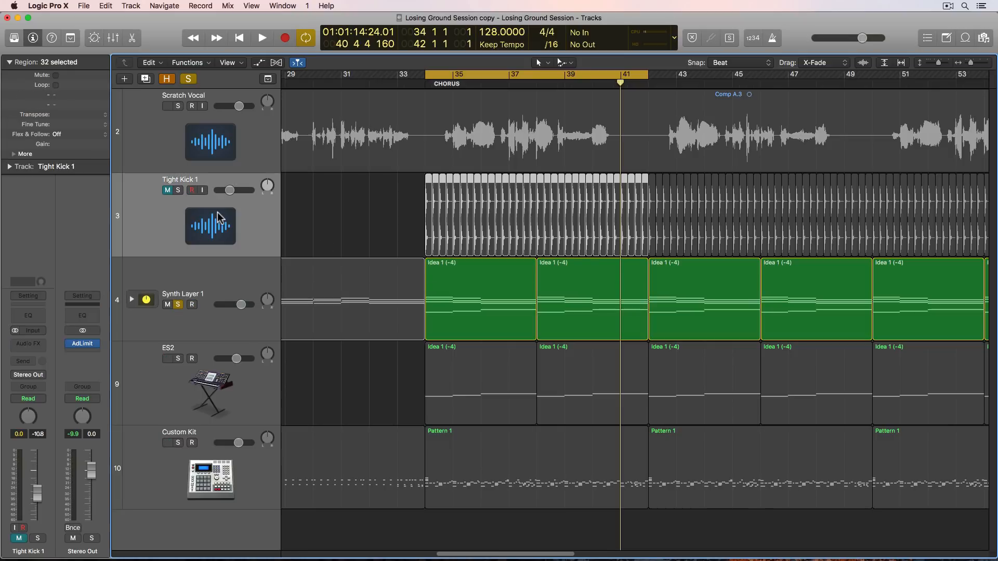
click(331, 217)
click(260, 220)
click(178, 190)
click(369, 235)
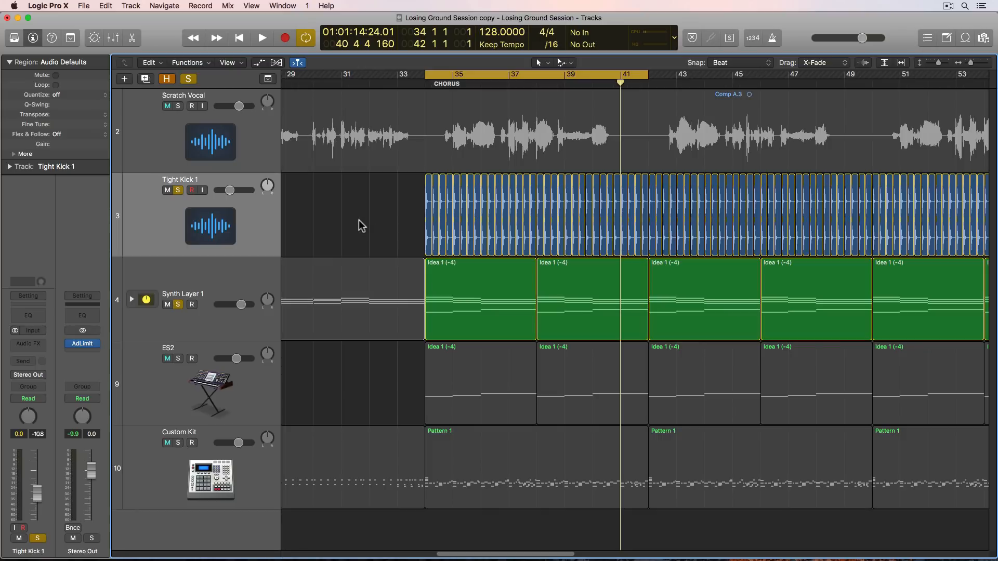
Examine the opening Tight Kick 1 chorus regions at closer zoom against the first two Synth Layer 1 regions
click(512, 330)
shift+click(562, 325)
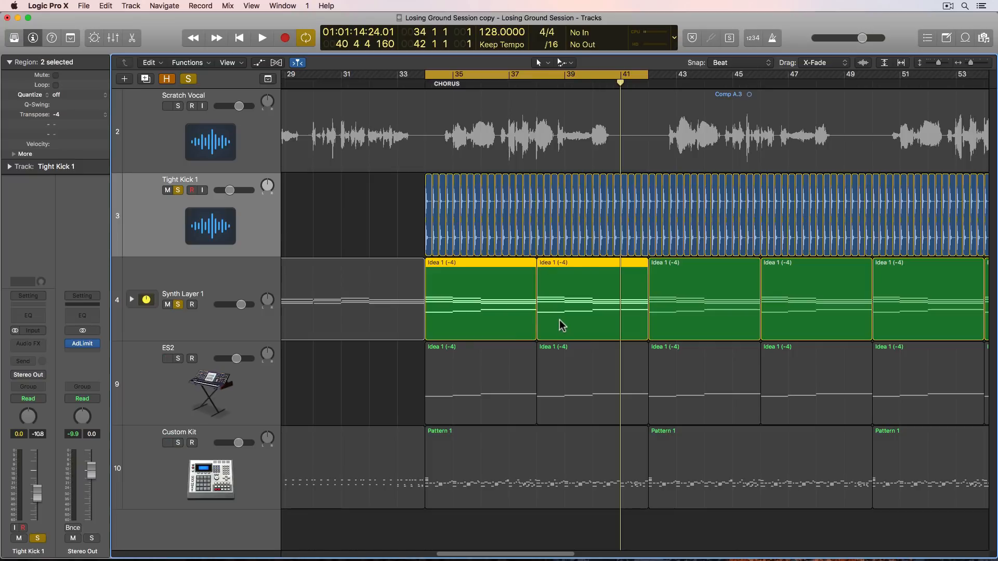
key(super+Right)
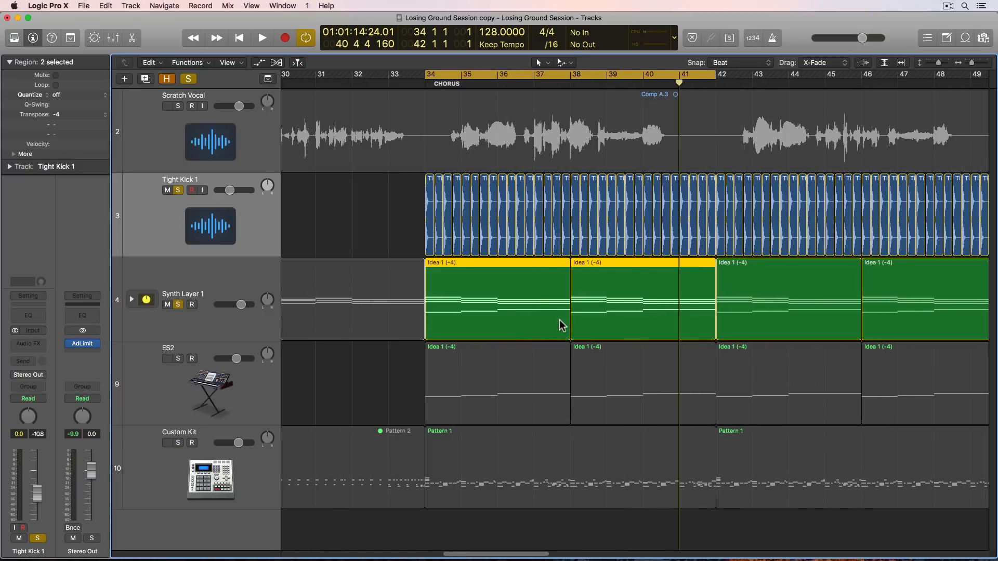
click(407, 227)
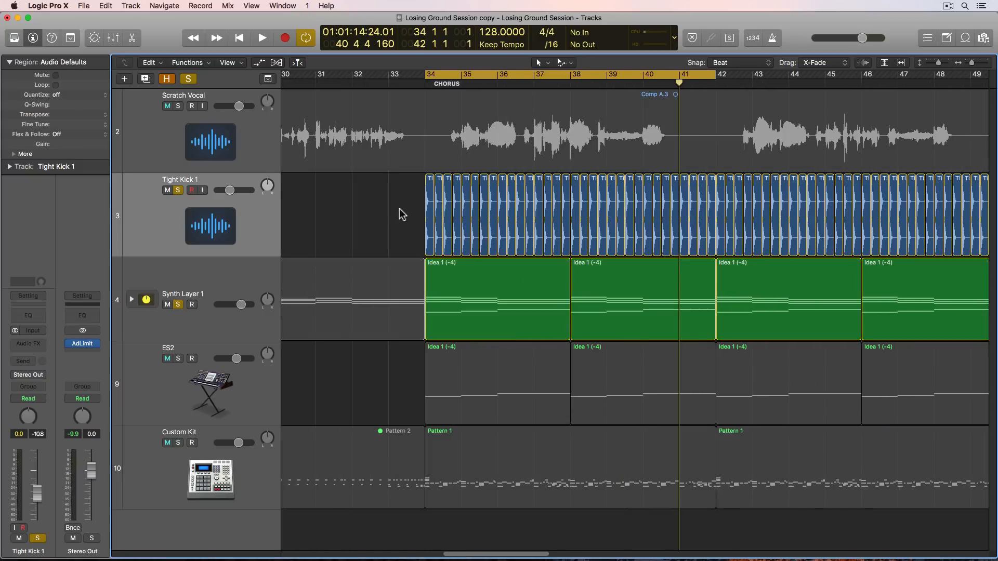
drag(387, 205, 456, 216)
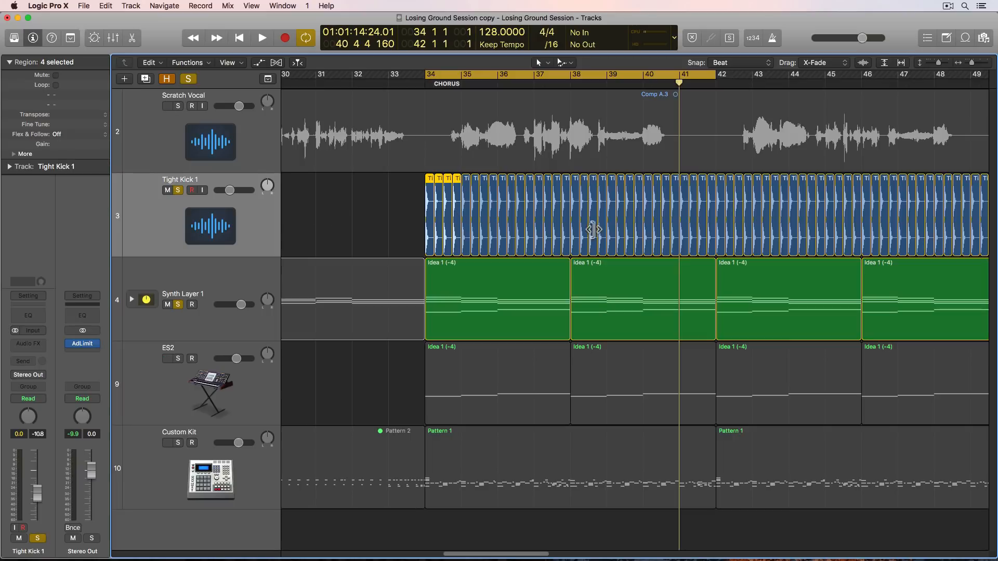
click(385, 214)
click(262, 214)
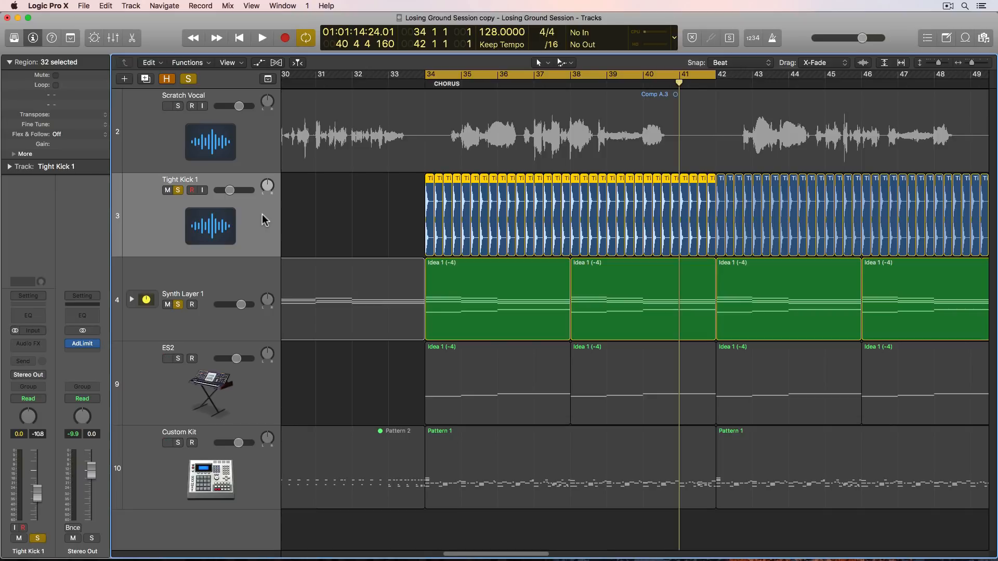
Audition the soloed Tight Kick 1 and Synth Layer 1 together over the chorus, with Synth Layer 1 selected
key(space)
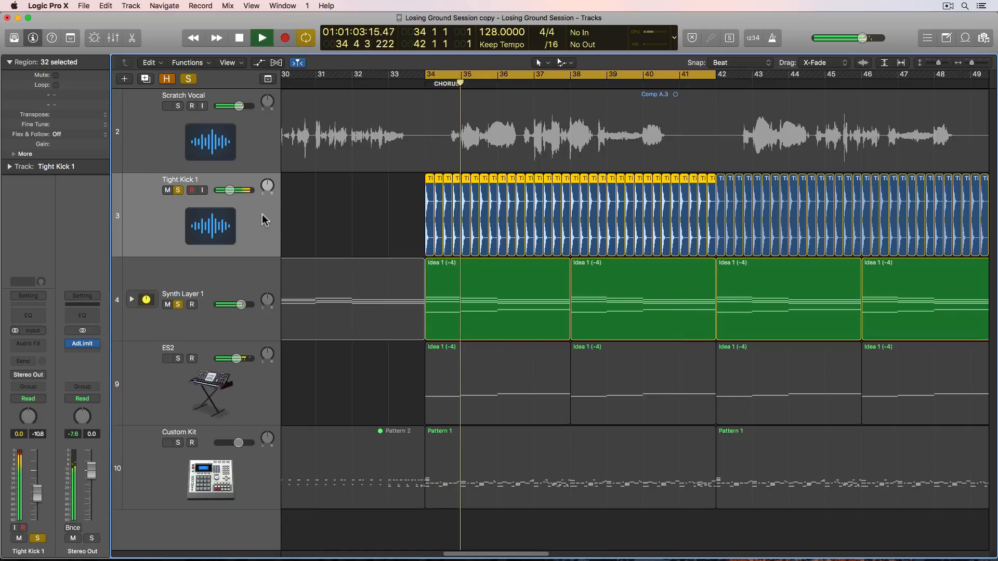
click(248, 277)
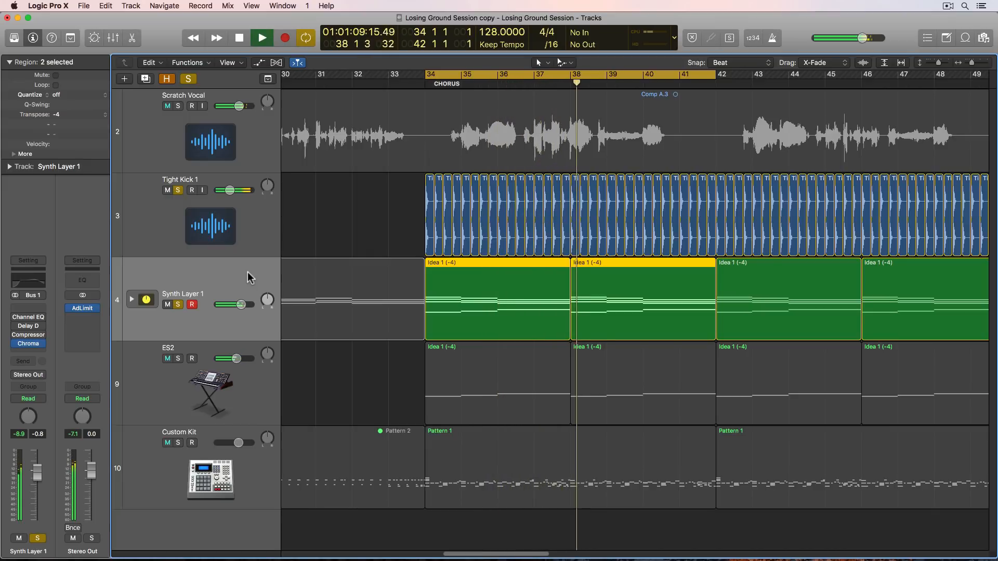
key(space)
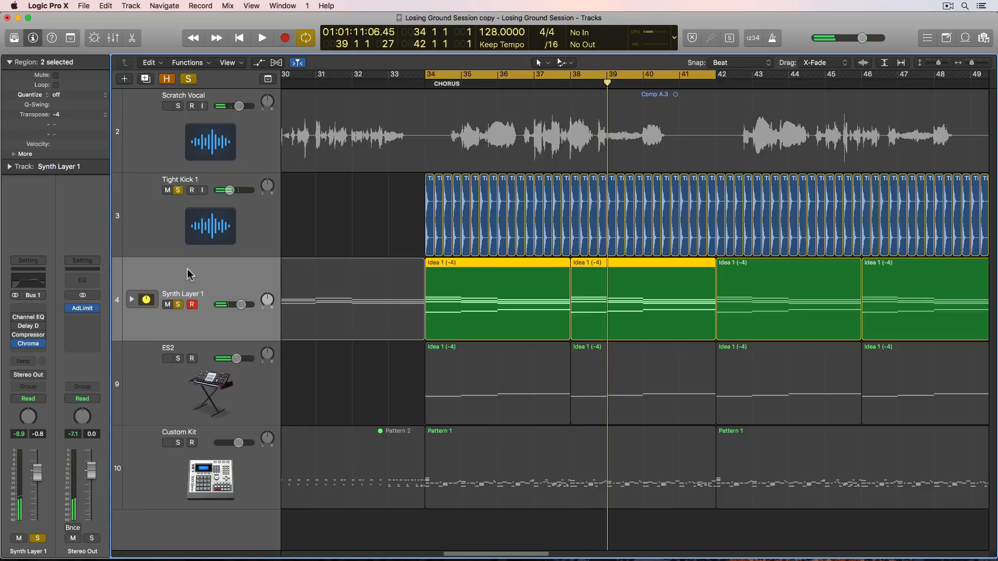
Enable the Compressor on Synth Layer 1, open its settings, and choose Tight Kick 1 (Audio 2) as the side chain
click(11, 337)
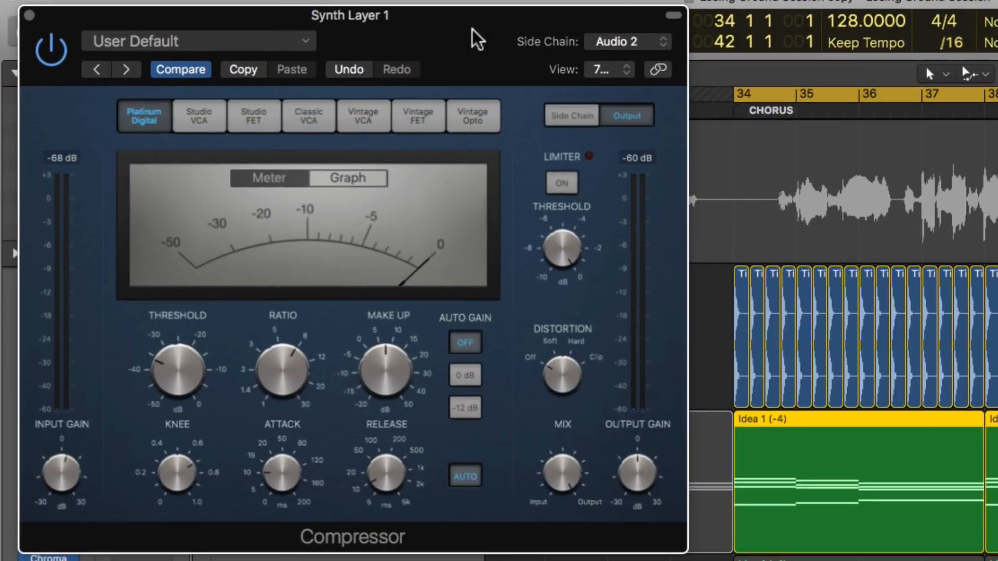
click(581, 43)
click(585, 31)
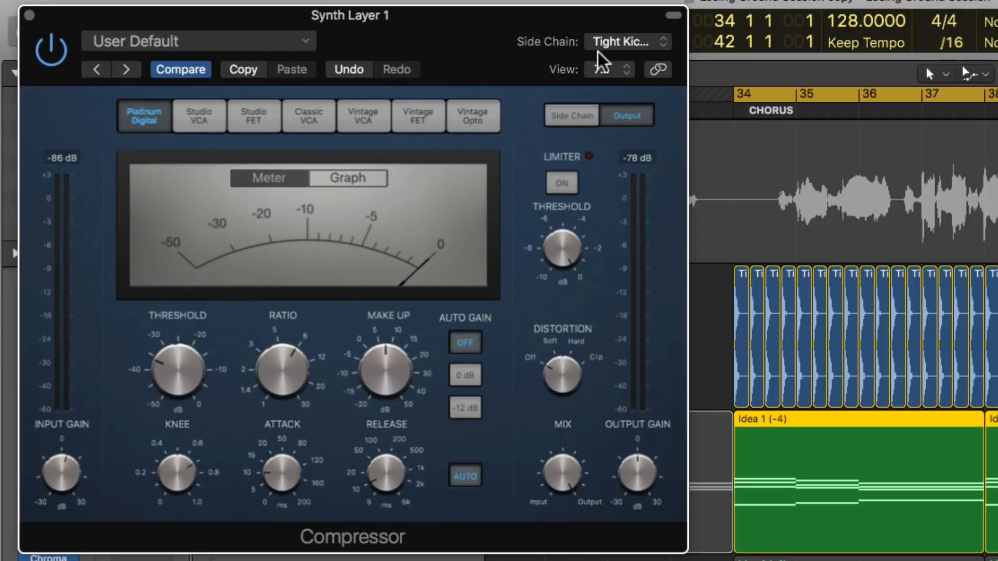
click(634, 41)
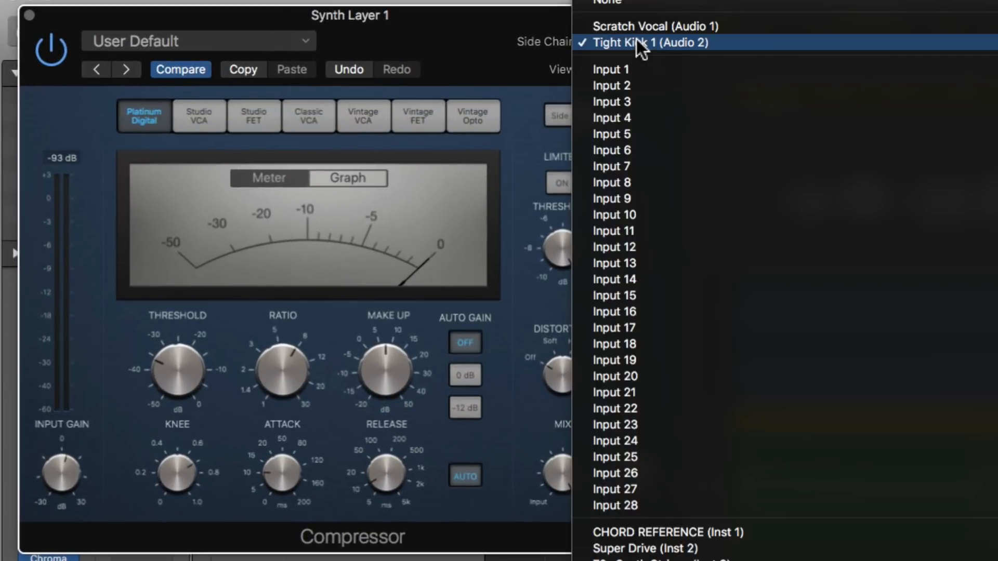
click(719, 44)
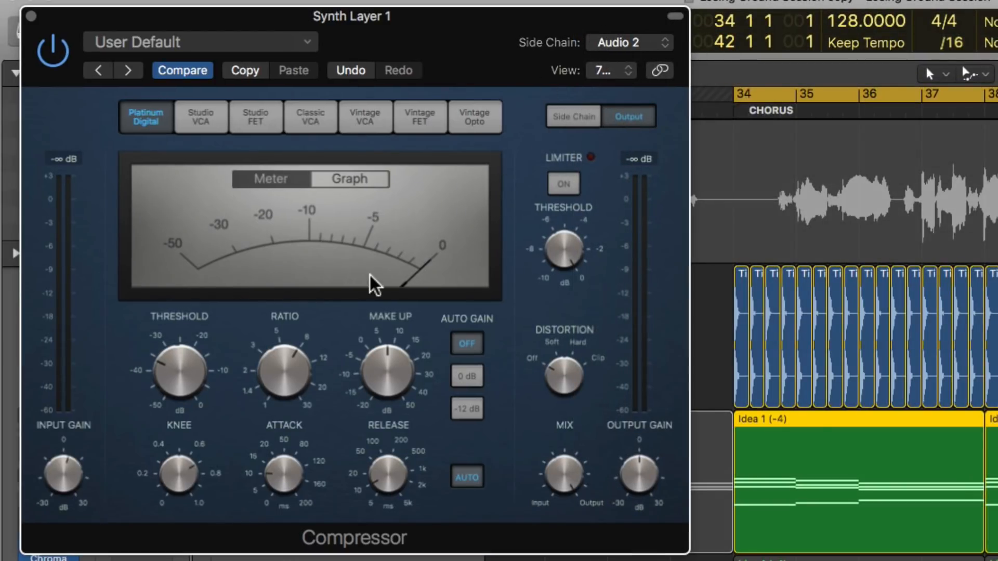
Review the Compressor's threshold, ratio and release, audition the side-chain pumping over the chorus, and close its window
mouse_move(395, 318)
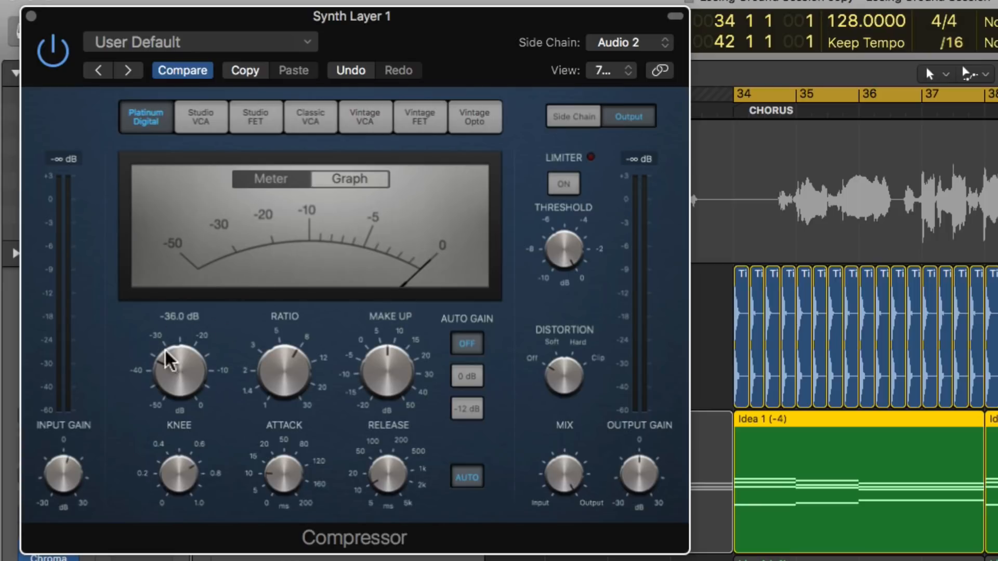
mouse_move(304, 356)
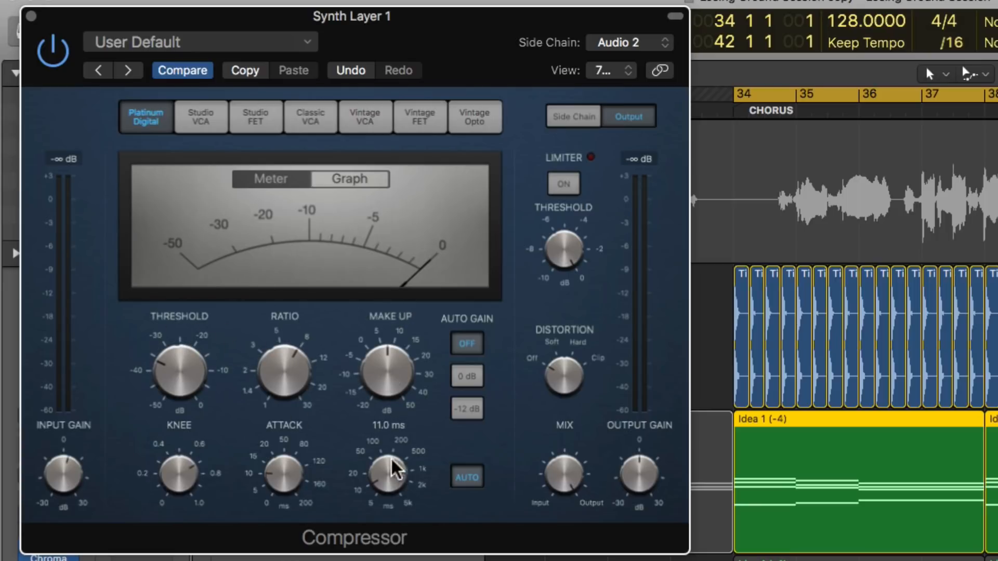
mouse_move(426, 460)
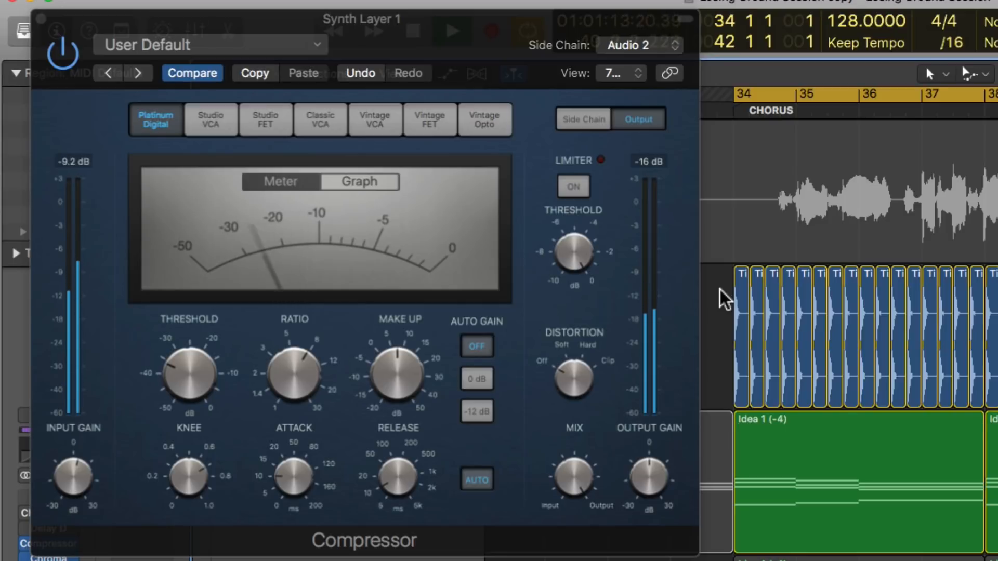
key(space)
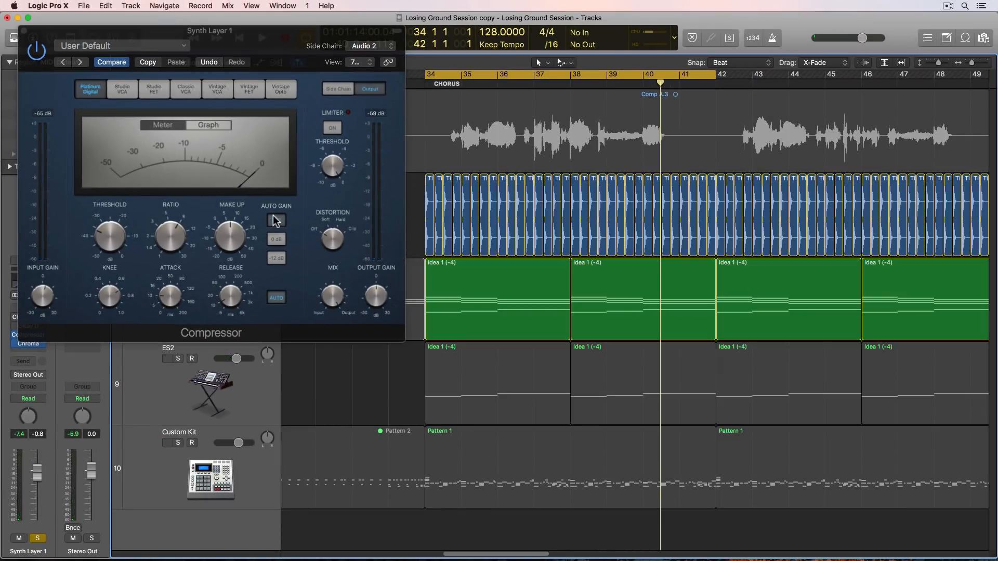
mouse_move(228, 232)
click(24, 30)
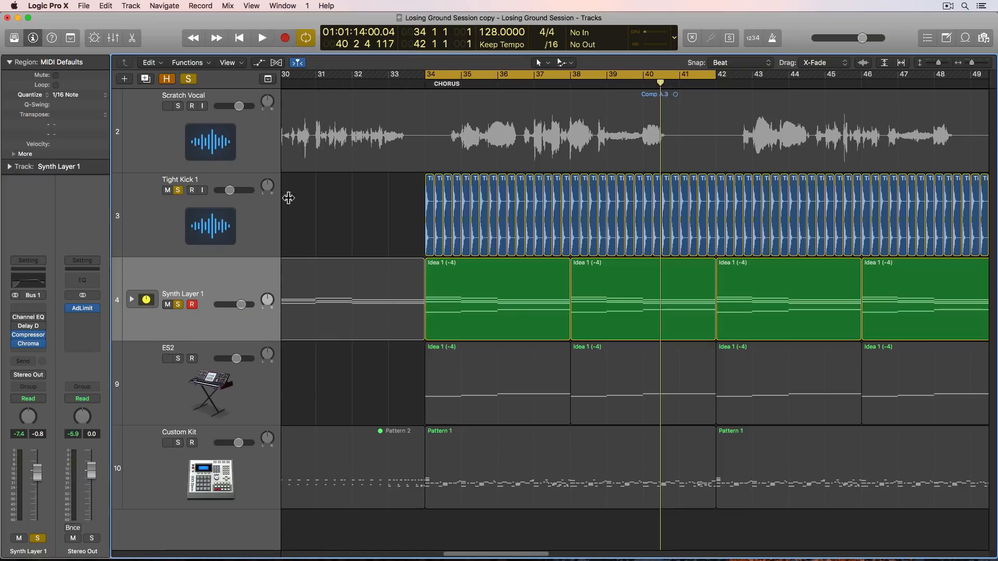
Turn off the solo on Tight Kick 1 and mute the track
click(234, 209)
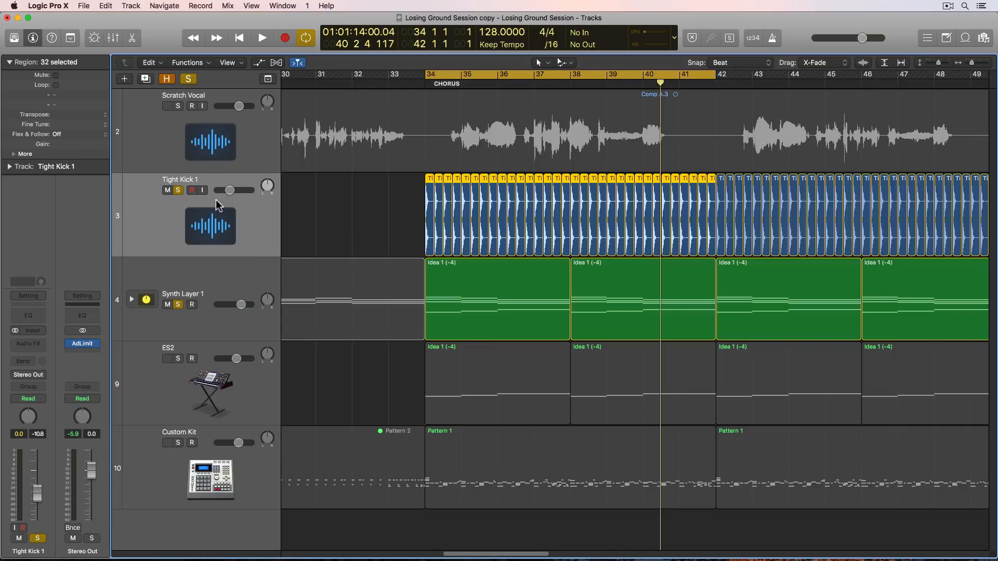
click(178, 190)
click(168, 190)
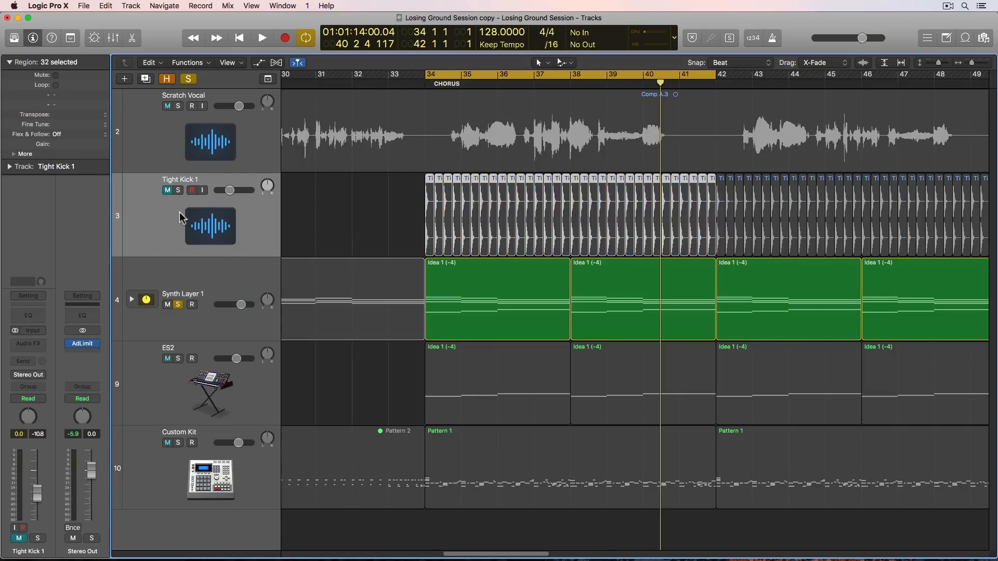
Compare the Tight Kick 1 chorus regions with Custom Kit's Pattern 1 region and Synth Layer 1, then select Tight Kick 1
click(313, 216)
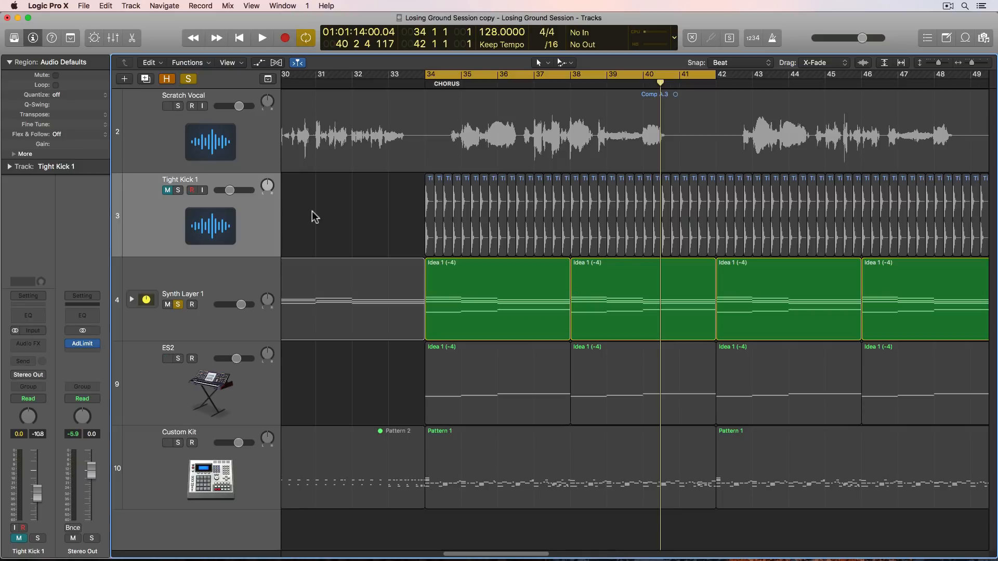
drag(364, 228, 531, 223)
click(545, 504)
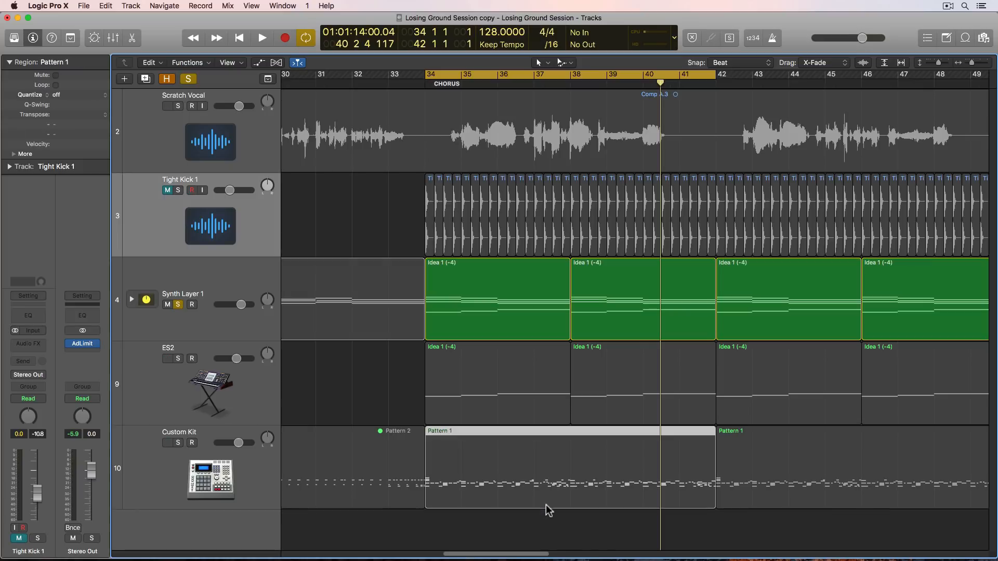
click(368, 232)
click(230, 281)
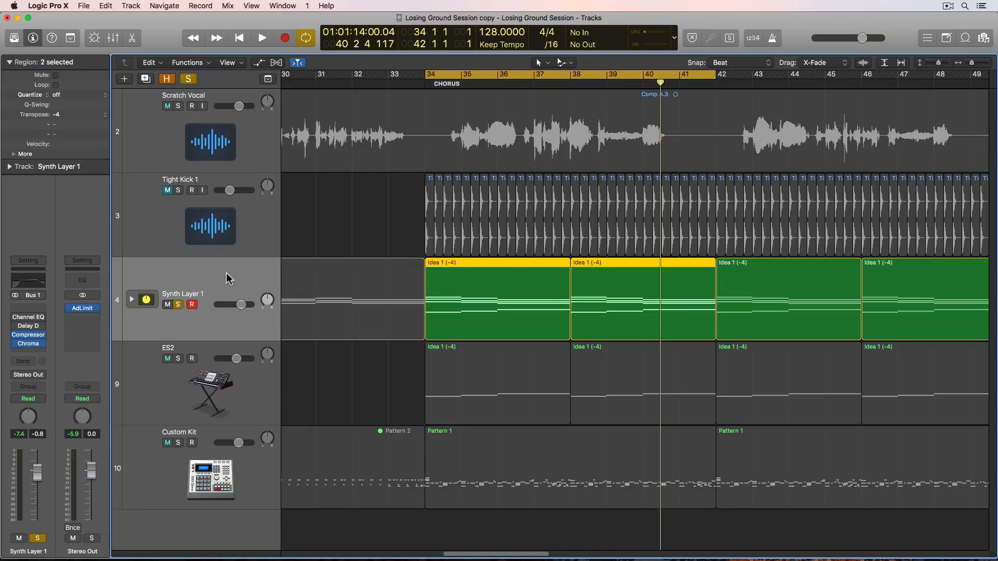
click(205, 231)
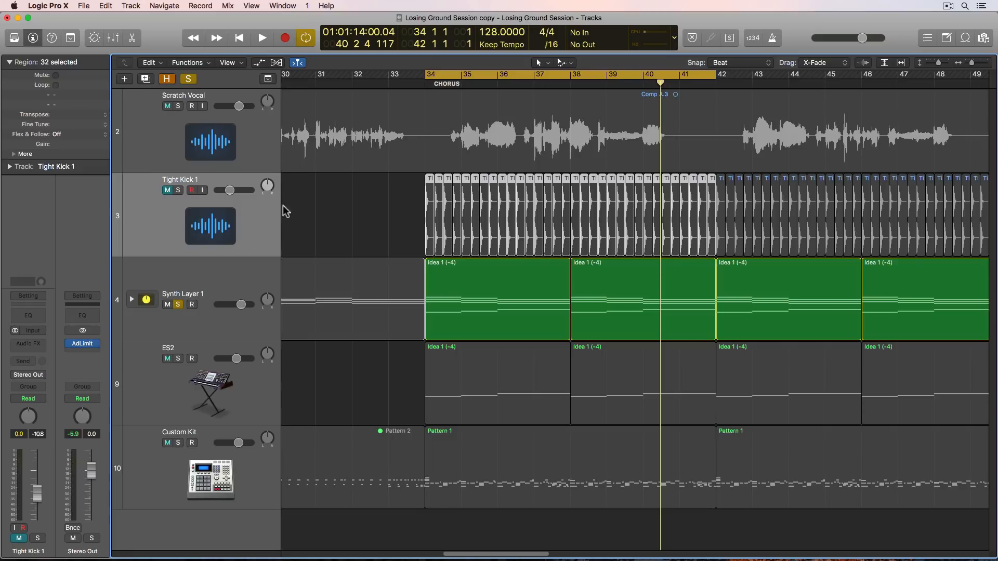
Audition Synth Layer 1 with the kick muted, check the Lush Multi Layer 1 effects during playback, and collapse the stack
key(space)
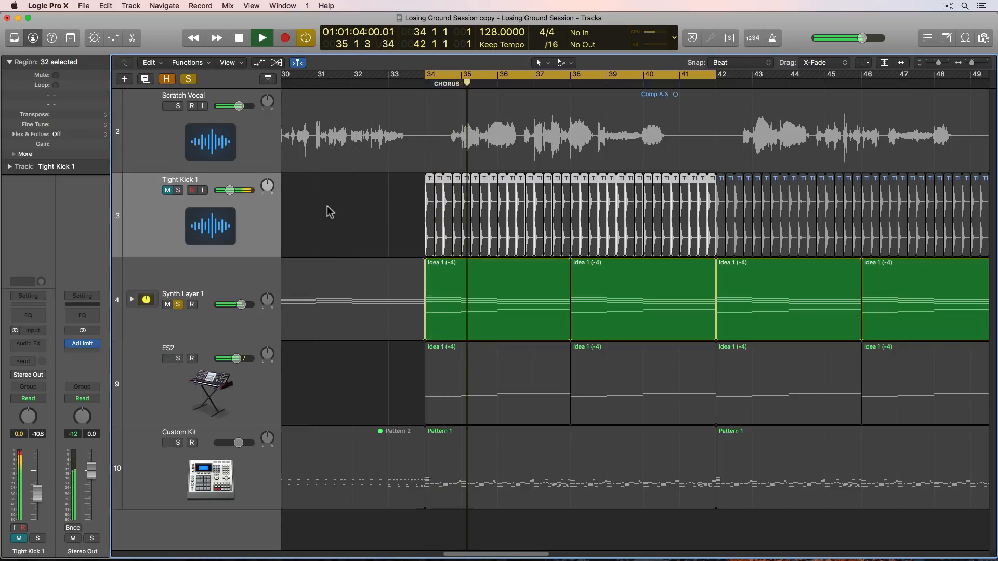
click(132, 300)
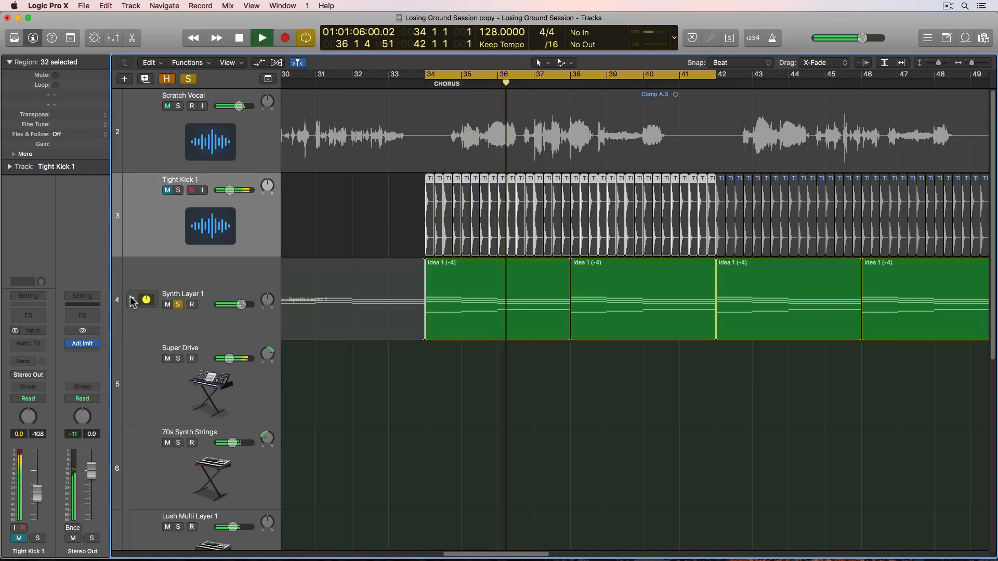
scroll(191, 468, down, 3)
click(192, 491)
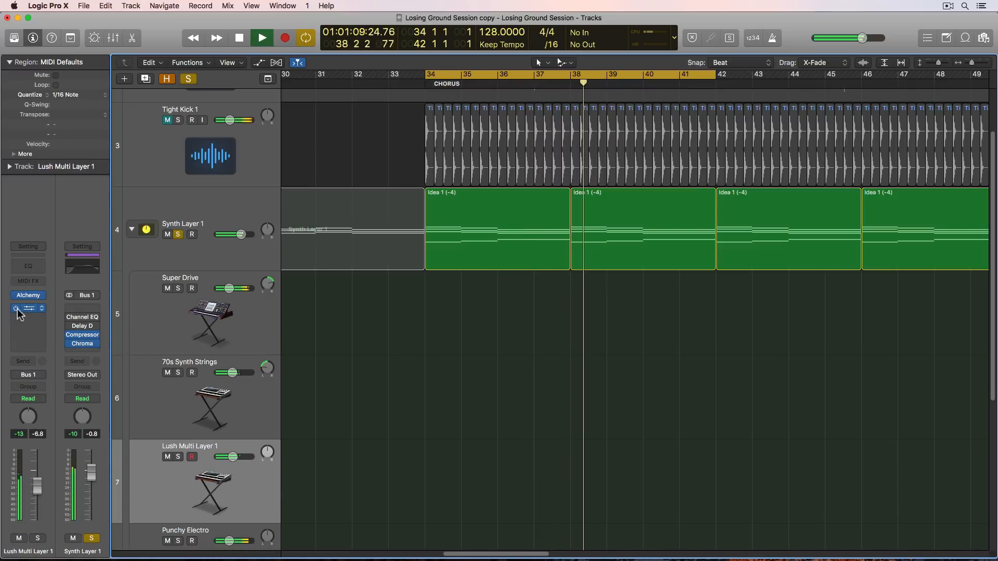
click(133, 229)
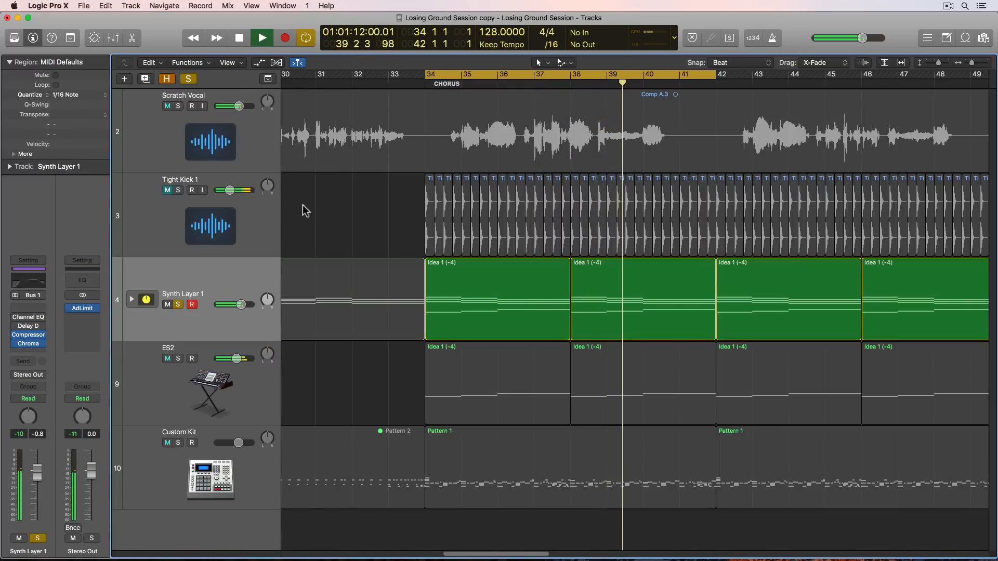
key(space)
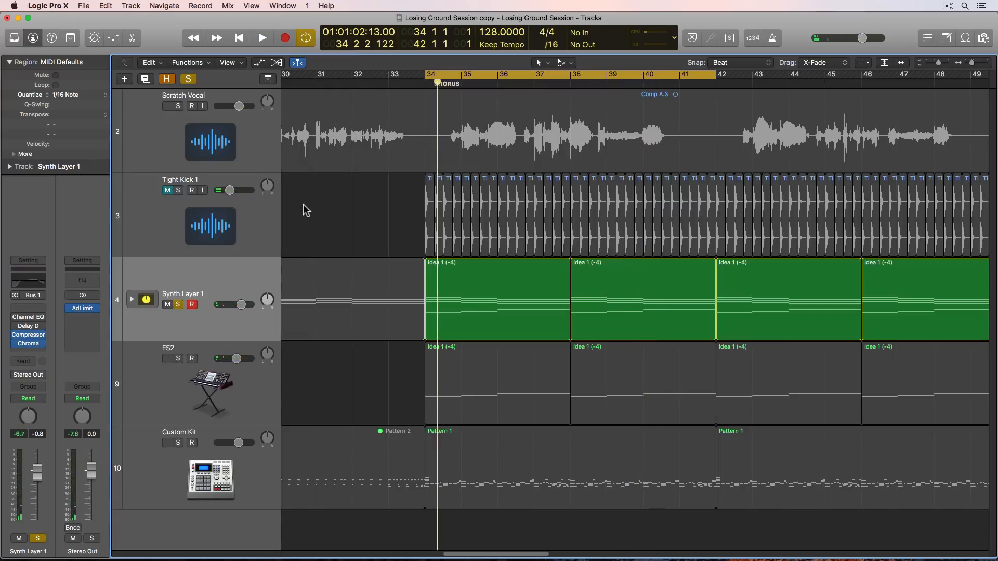
Expand the Synth Layer 1 stack, examine the Lush Multi Layer 1 channel strip, and collapse the stack again
click(131, 302)
scroll(208, 434, down, 3)
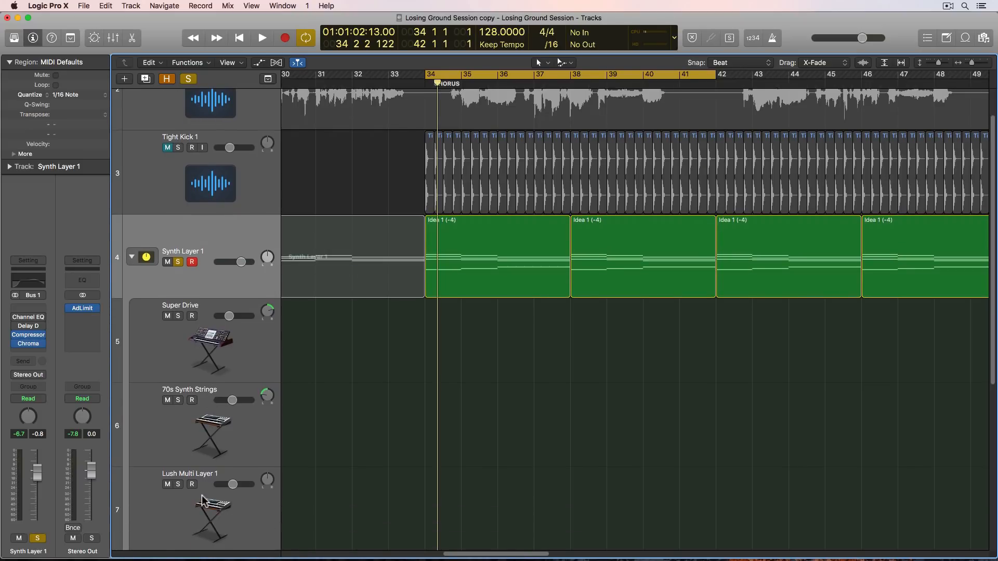
click(202, 502)
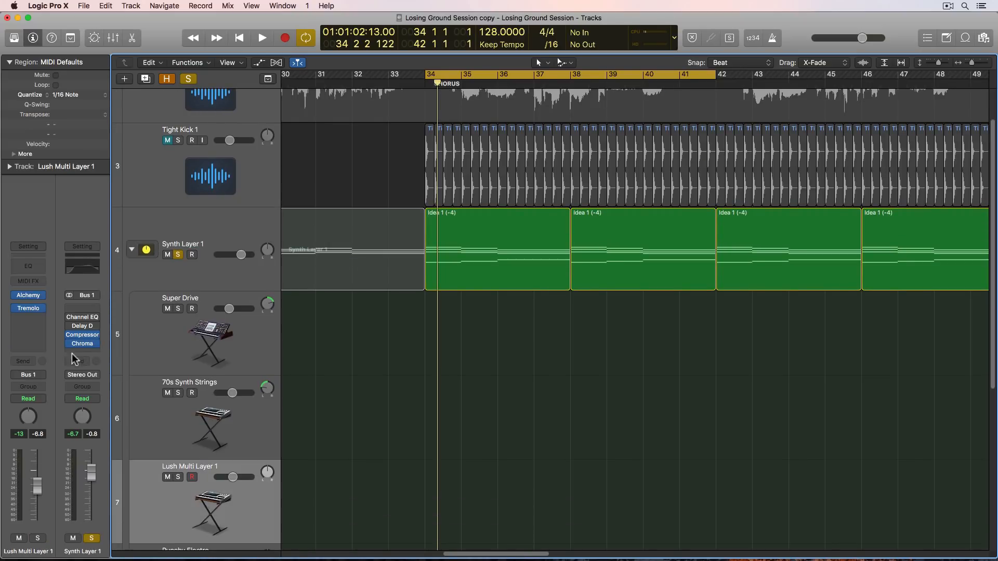
click(133, 252)
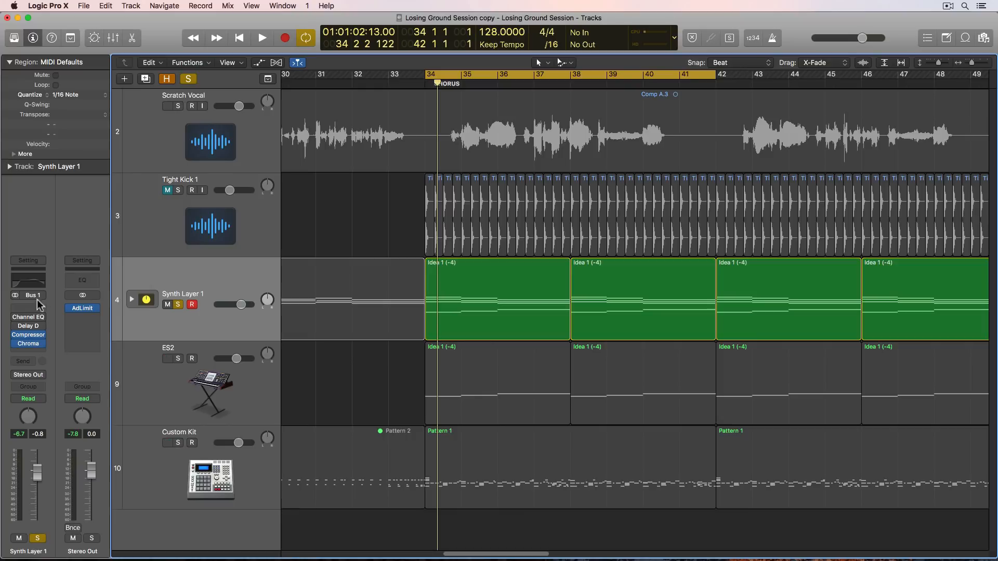
Examine the Channel EQ curve on Synth Layer 1 during playback, close it, and open the track's Delay Designer
click(30, 320)
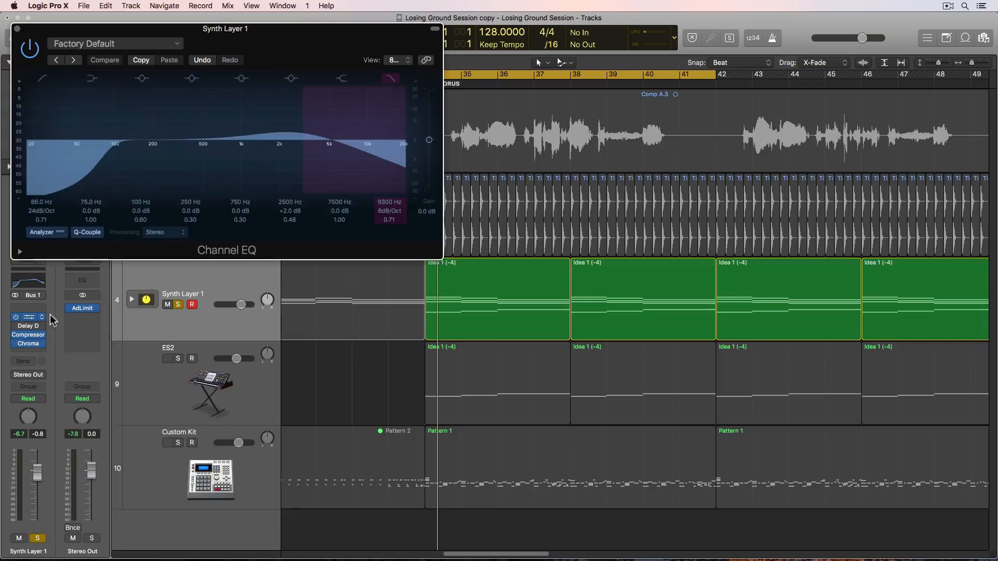
drag(140, 171, 125, 176)
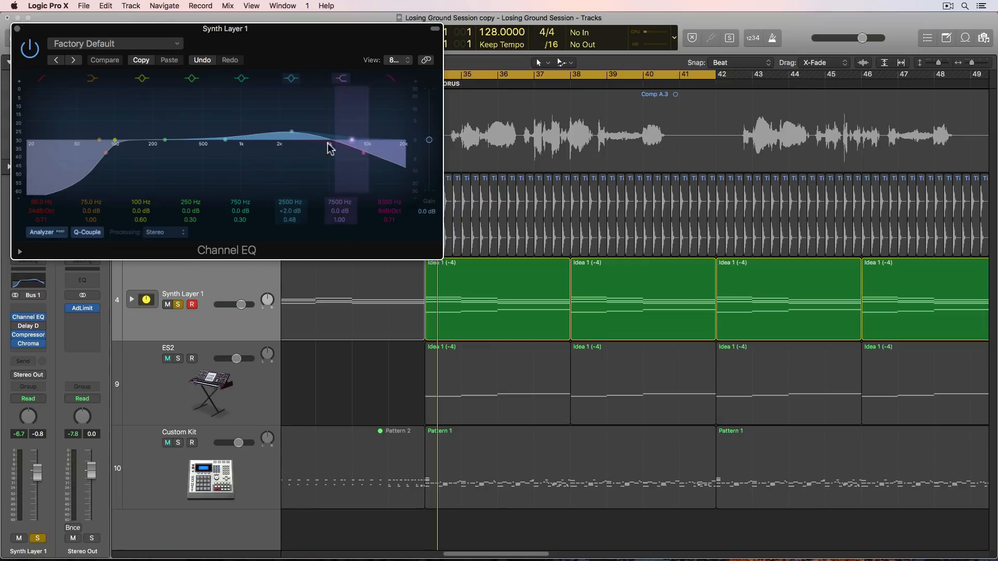
key(space)
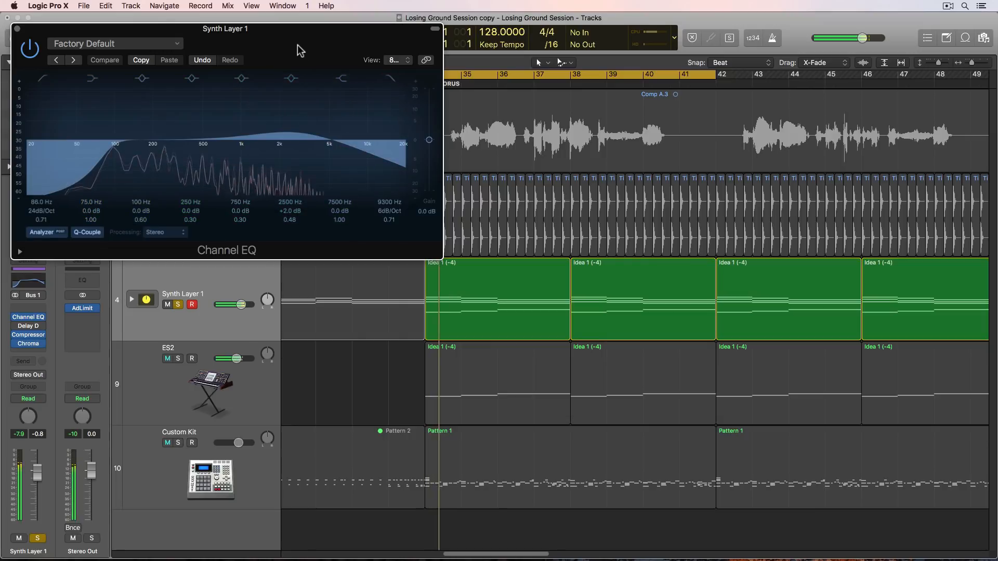
click(19, 31)
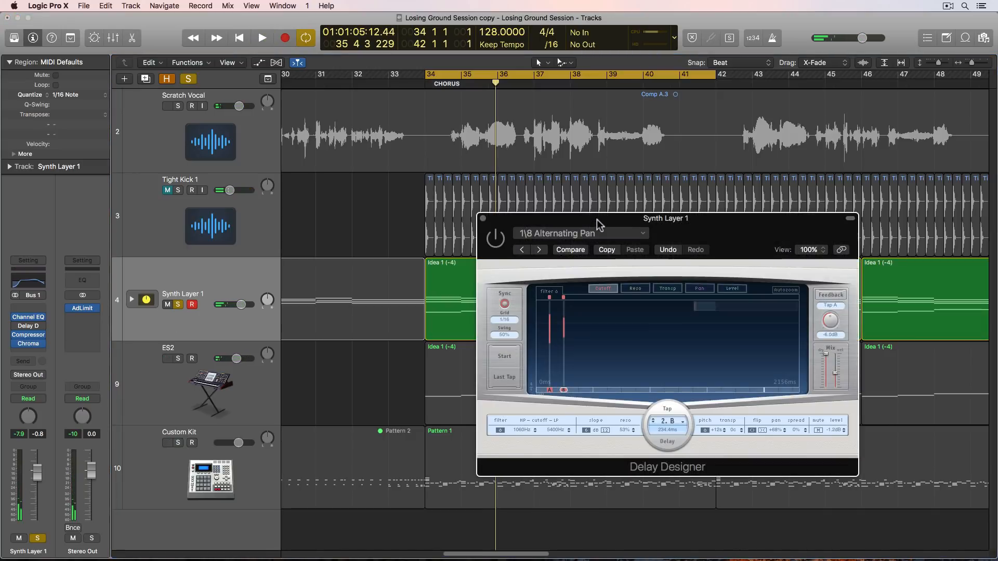
Turn on the Delay Designer on Synth Layer 1 and audition the chorus with the delay active
drag(598, 225, 482, 204)
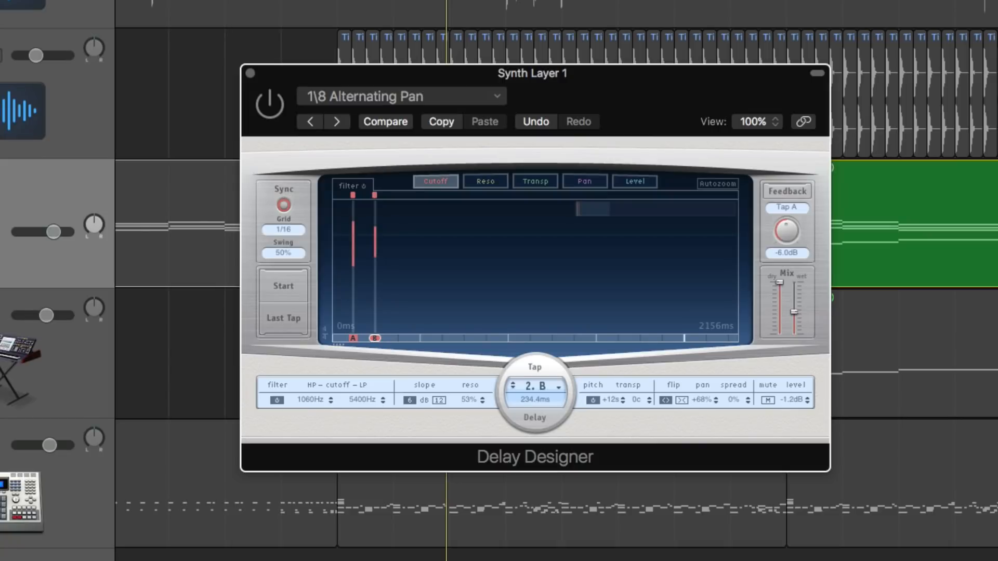
click(342, 96)
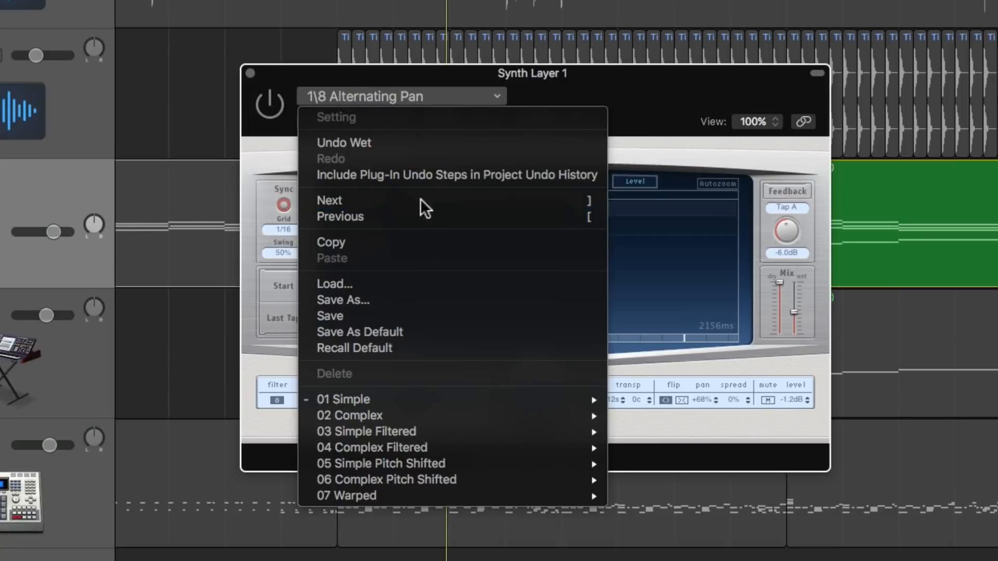
click(426, 374)
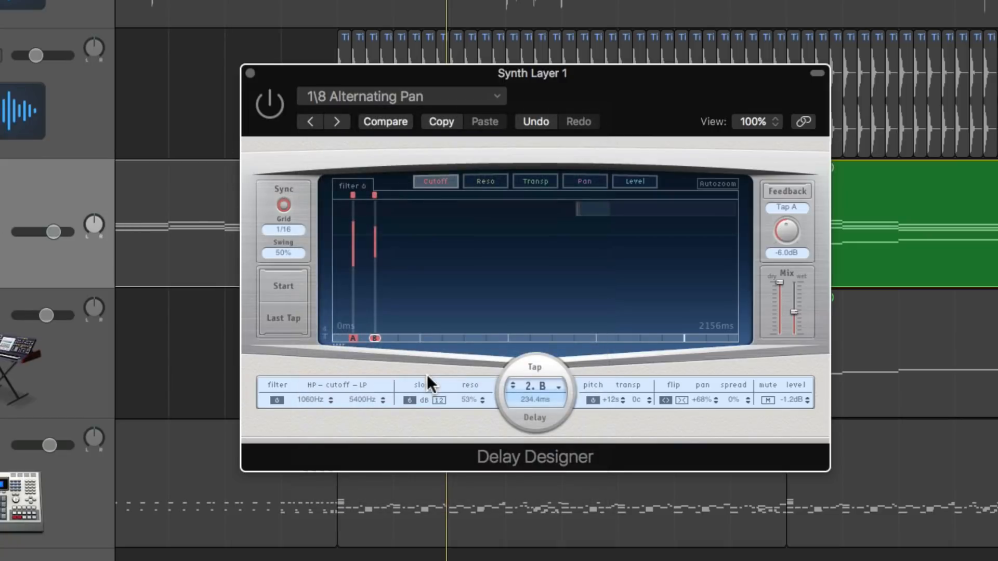
click(271, 107)
key(space)
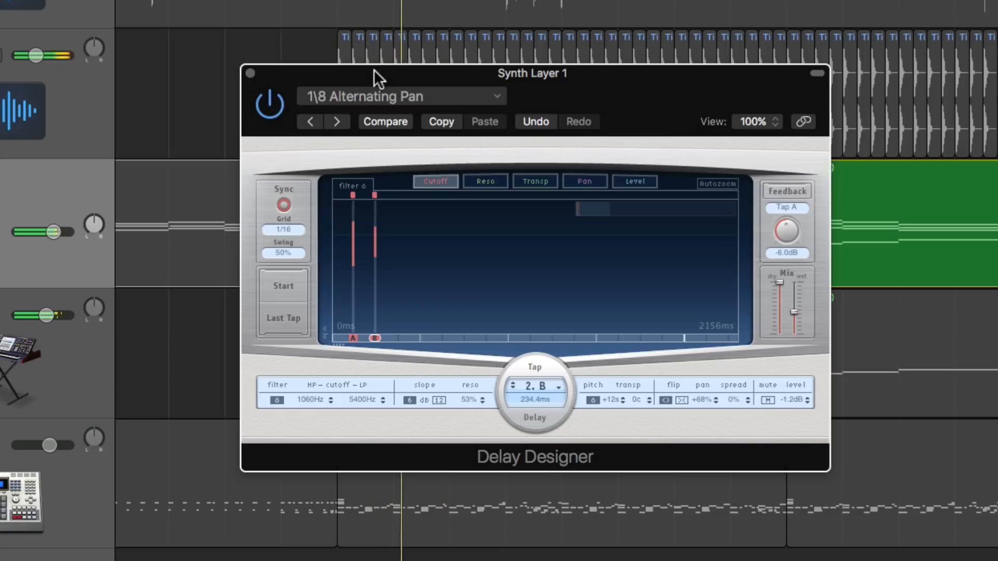
drag(373, 70, 354, 47)
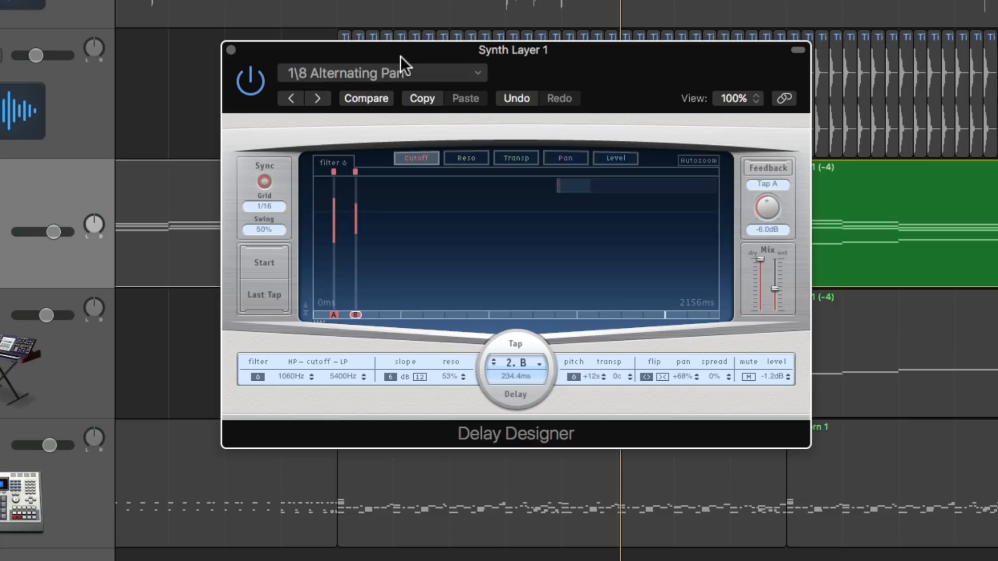
Reload the 1\8 Alternating Pan preset from Delay Designer's 01 Simple category
click(409, 70)
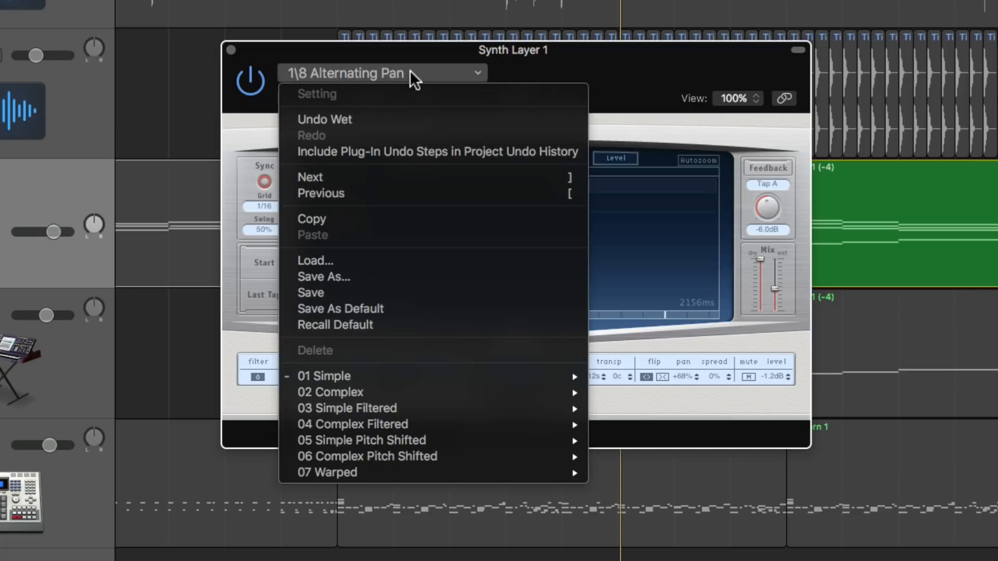
mouse_move(421, 372)
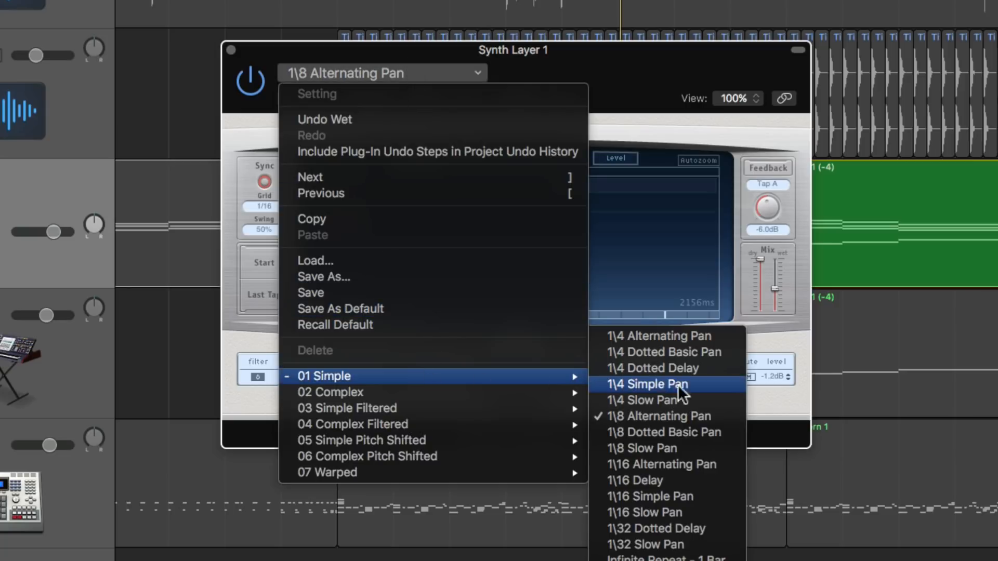
click(694, 417)
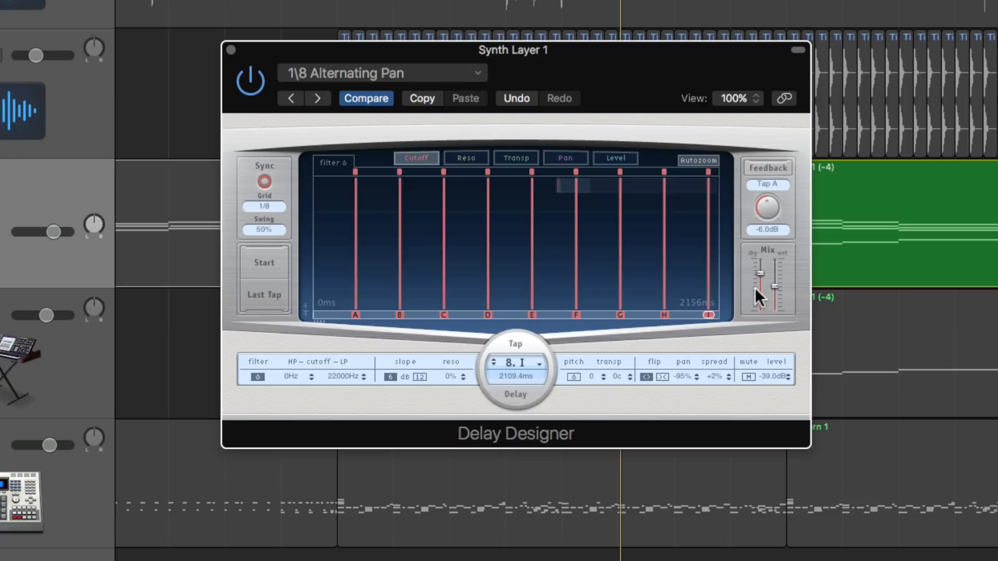
Audition the preset, raise the Delay Designer's Dry mix to maximum and lower the Wet mix slightly
key(space)
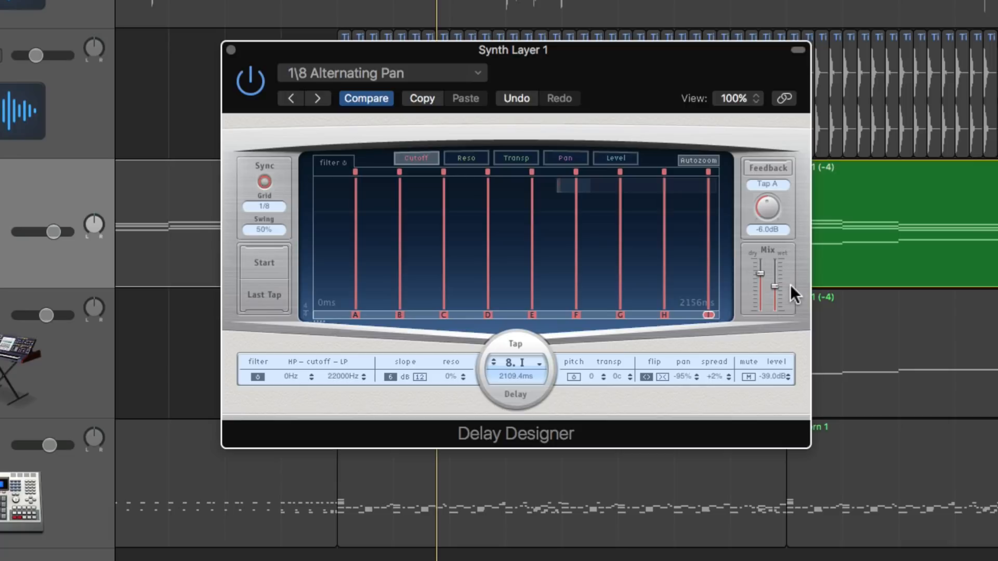
drag(761, 276, 759, 255)
drag(778, 292, 776, 294)
Delete delay taps C through I, keeping only taps A and B
drag(423, 238, 716, 249)
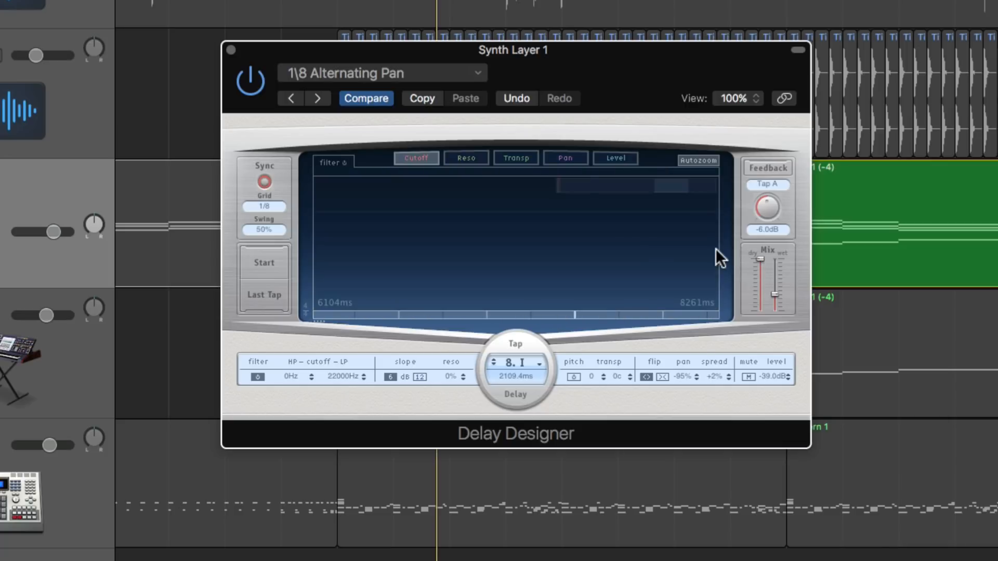
drag(647, 188, 563, 189)
right_click(488, 219)
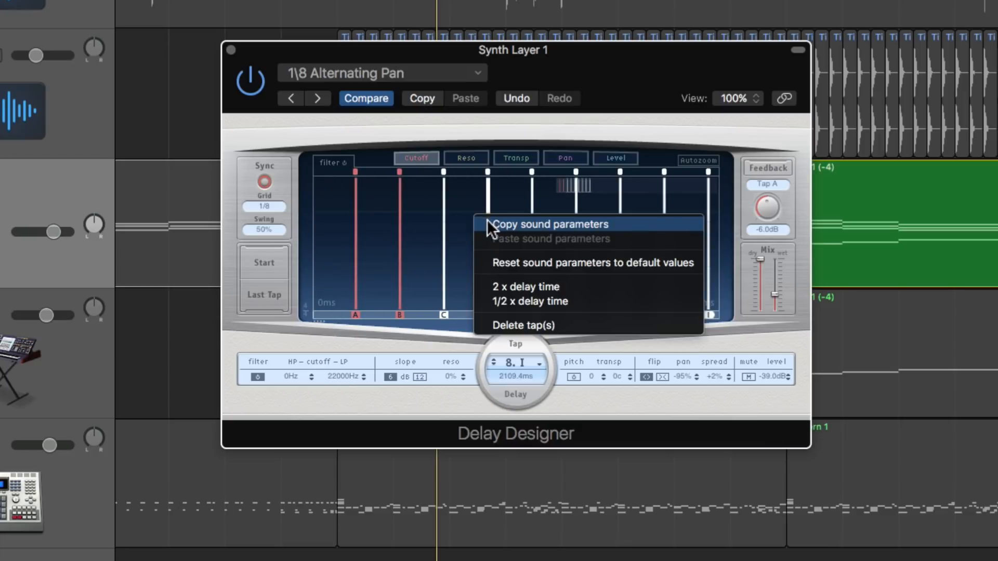
click(566, 327)
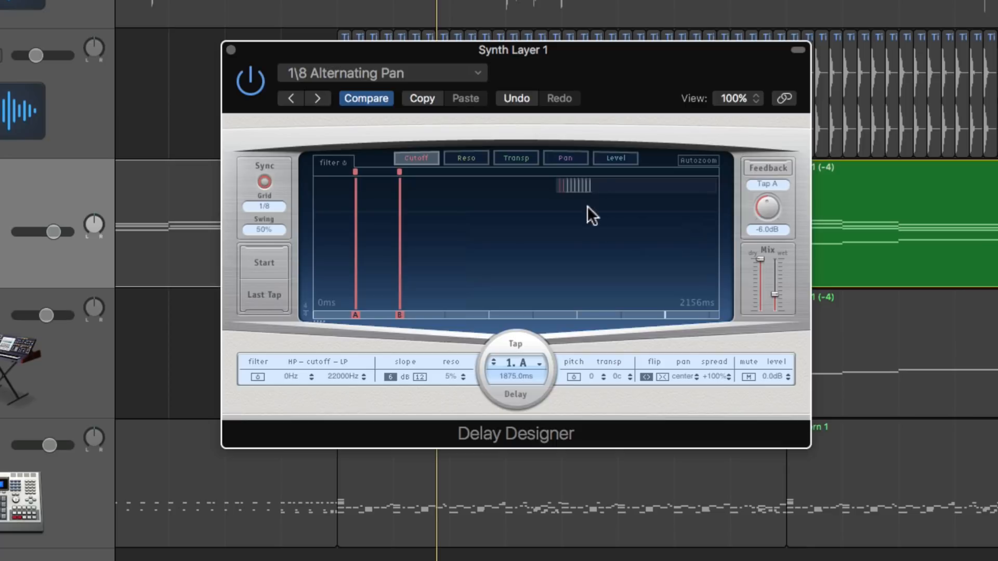
mouse_move(573, 184)
mouse_down()
mouse_move(585, 185)
mouse_move(572, 185)
mouse_up()
Set the delay grid to 1/16, place tap A at 117.2 ms and tap B at 234.4 ms, and audition the result
click(265, 206)
click(279, 234)
mouse_move(353, 313)
mouse_down()
mouse_move(338, 312)
mouse_move(362, 314)
mouse_move(355, 314)
mouse_up()
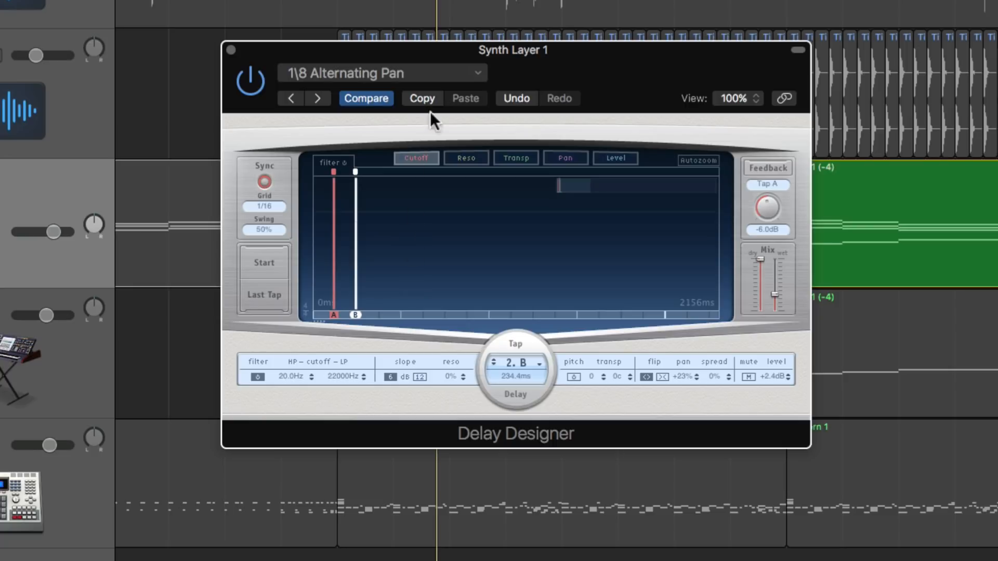
key(space)
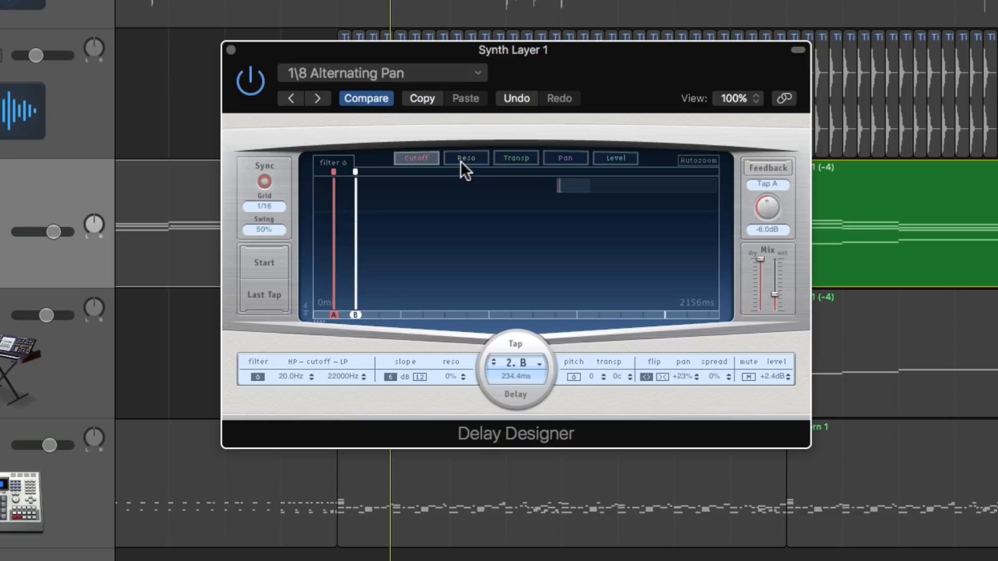
Transpose delay taps A and B up 12 semitones
click(522, 157)
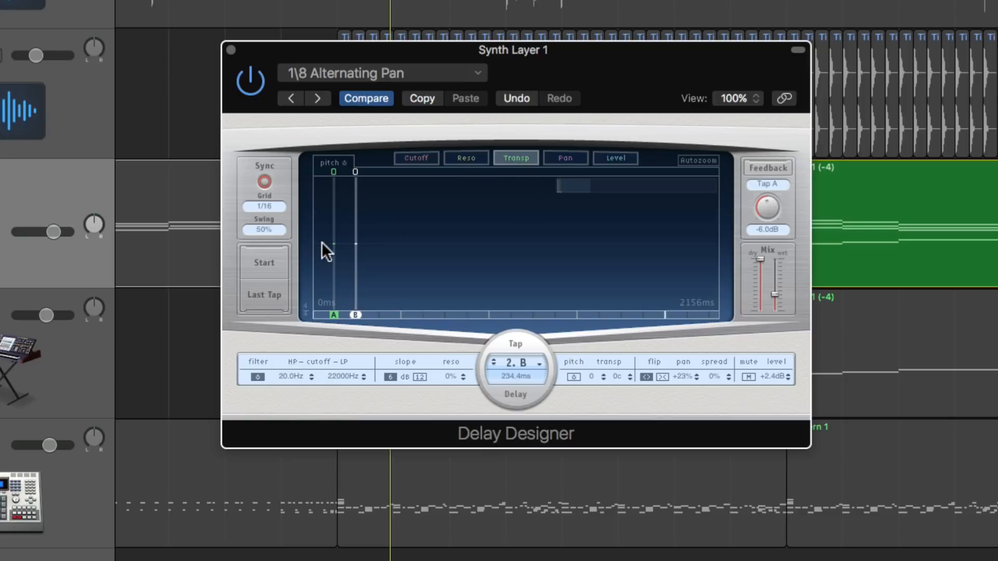
drag(334, 242, 362, 158)
drag(355, 241, 371, 156)
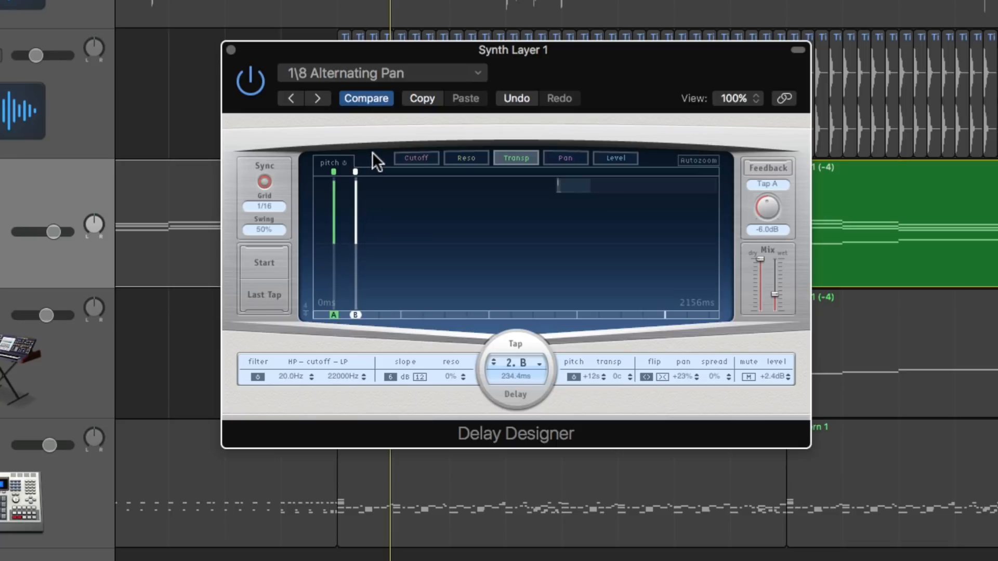
Isolate the delayed signal during playback by lowering the Dry mix to minimum and raising the Wet mix
click(420, 154)
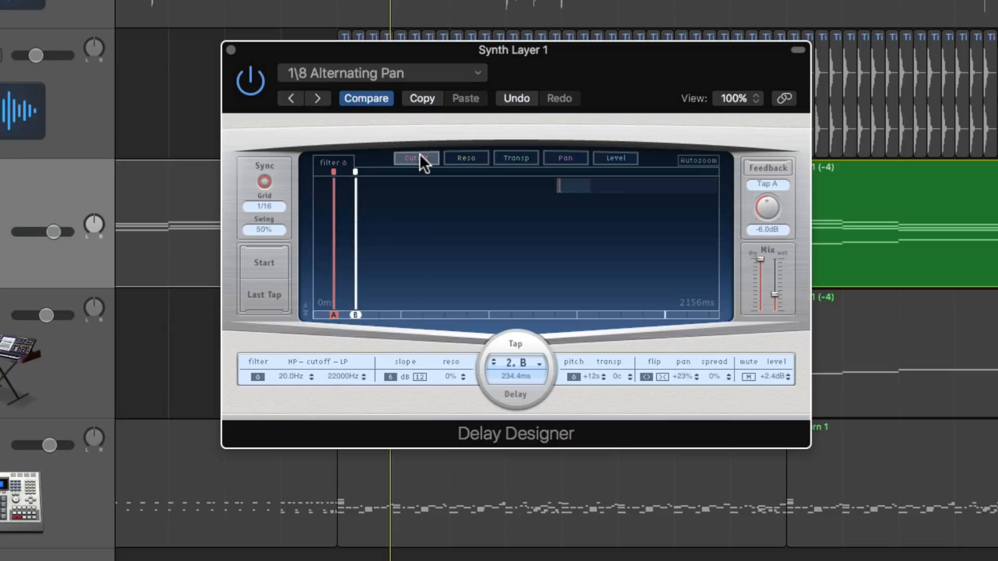
key(space)
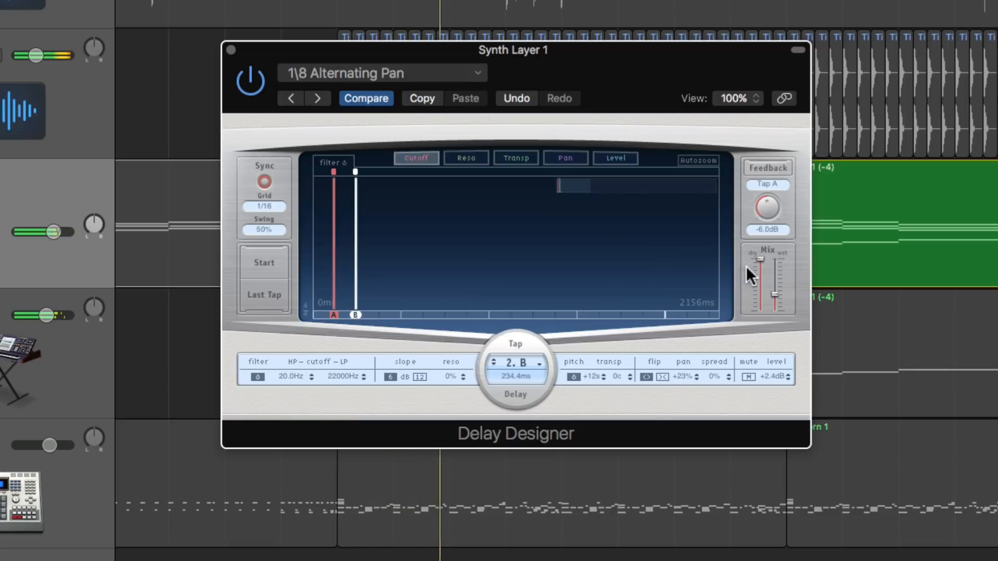
drag(756, 257, 779, 279)
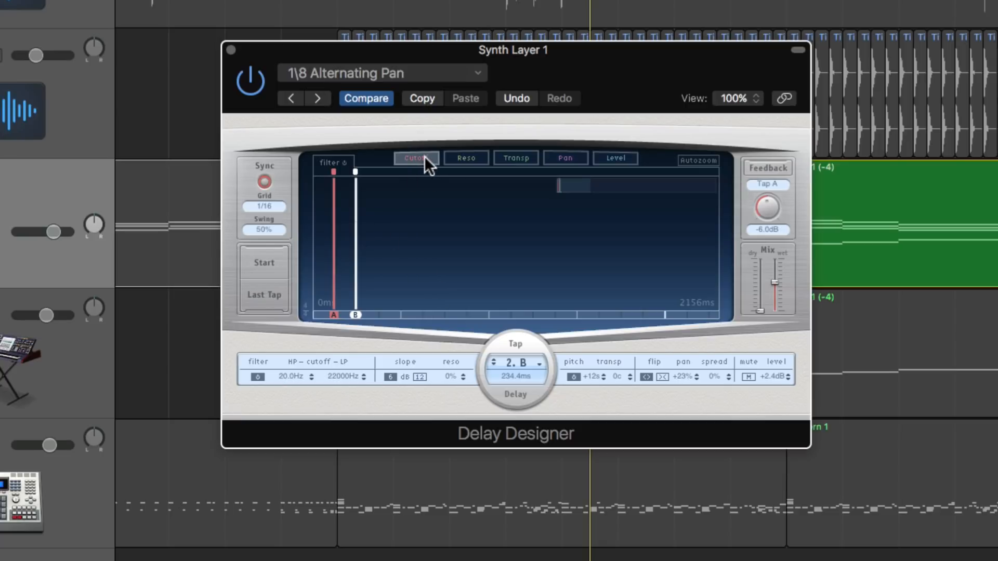
Filter delay tap A with a 940 Hz high-pass and a 7100 Hz low-pass cutoff
click(334, 193)
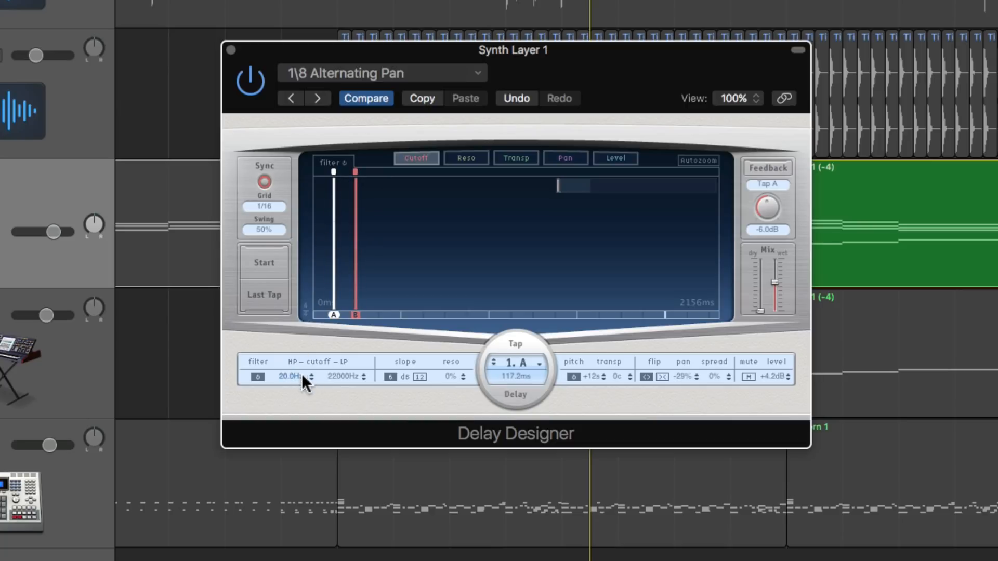
drag(338, 375, 338, 401)
drag(284, 372, 288, 324)
drag(338, 376, 328, 363)
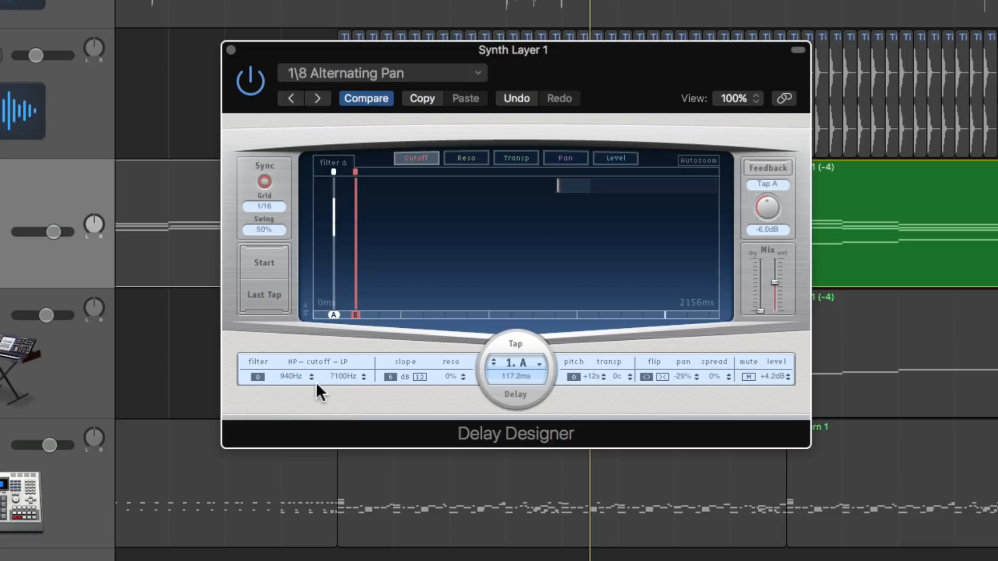
Filter delay tap B with a 385 Hz high-pass and a 4750 Hz low-pass cutoff
click(357, 245)
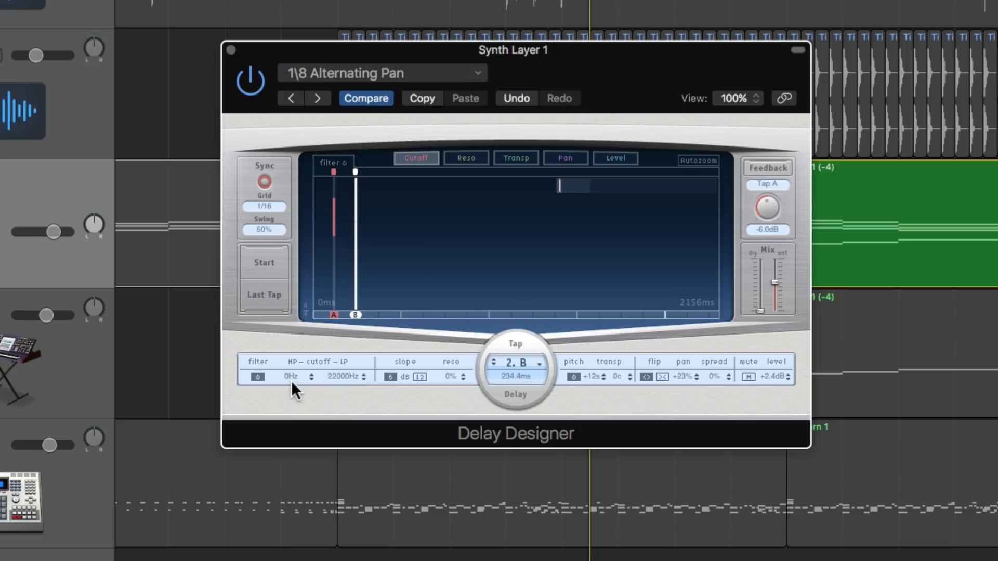
drag(291, 381, 354, 335)
drag(340, 374, 309, 402)
Widen the delay's stereo image by panning tap A to -79% and tap B to +75%
click(561, 161)
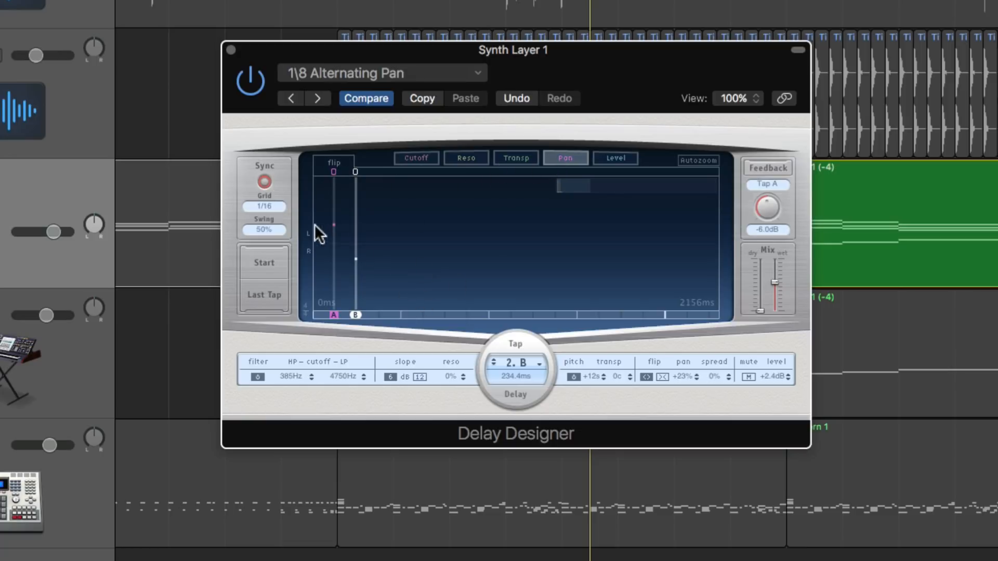
drag(330, 222, 336, 191)
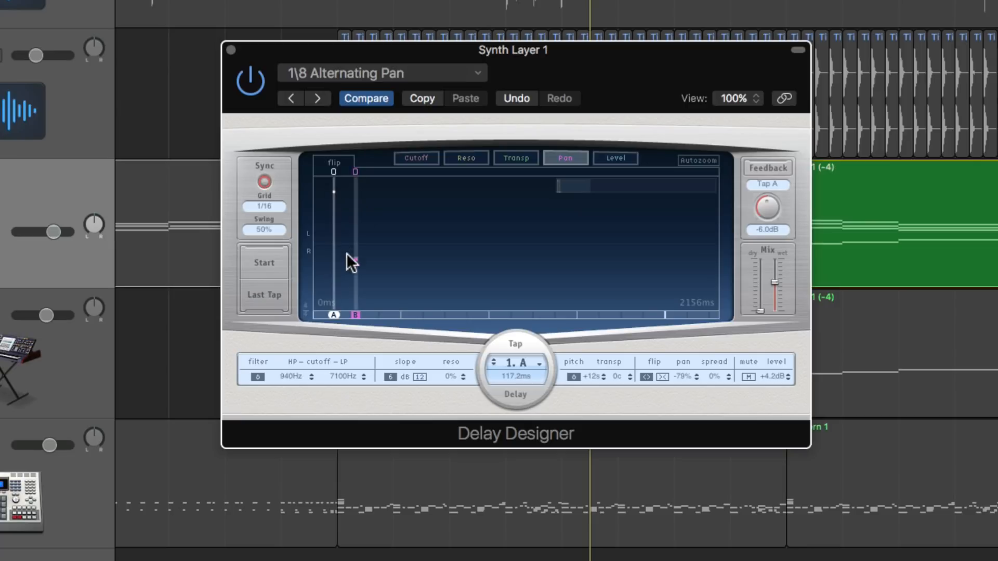
drag(347, 253, 357, 291)
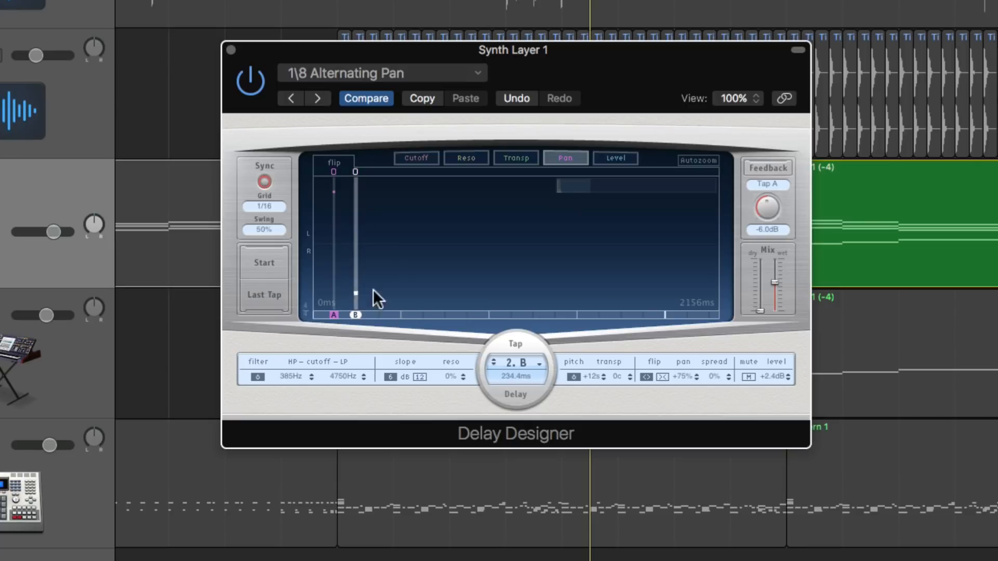
Lower tap A's level and set tap B's level to -1.2 dB while listening to playback
key(space)
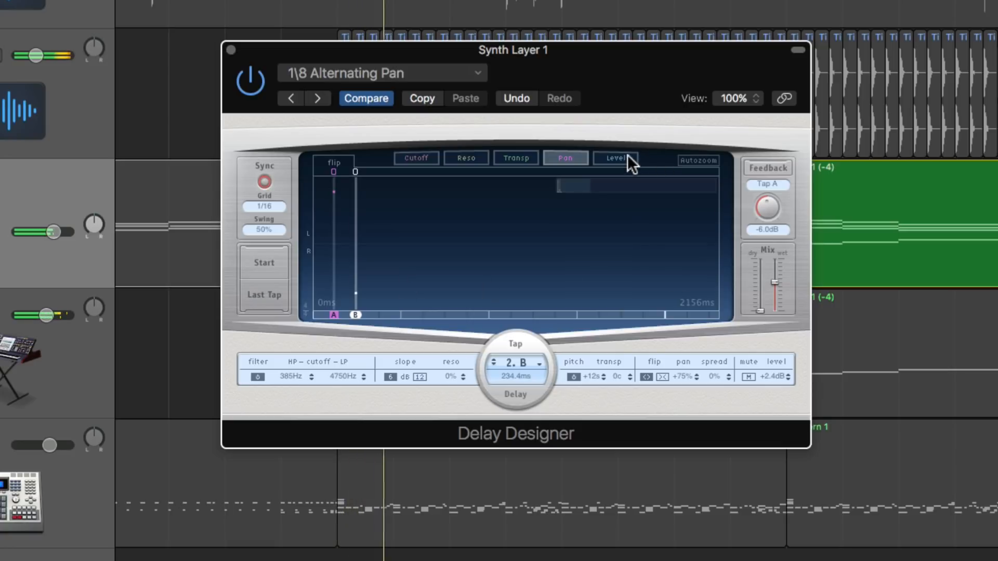
click(627, 157)
mouse_move(334, 192)
mouse_down()
mouse_move(334, 209)
mouse_move(355, 214)
mouse_move(356, 228)
mouse_up()
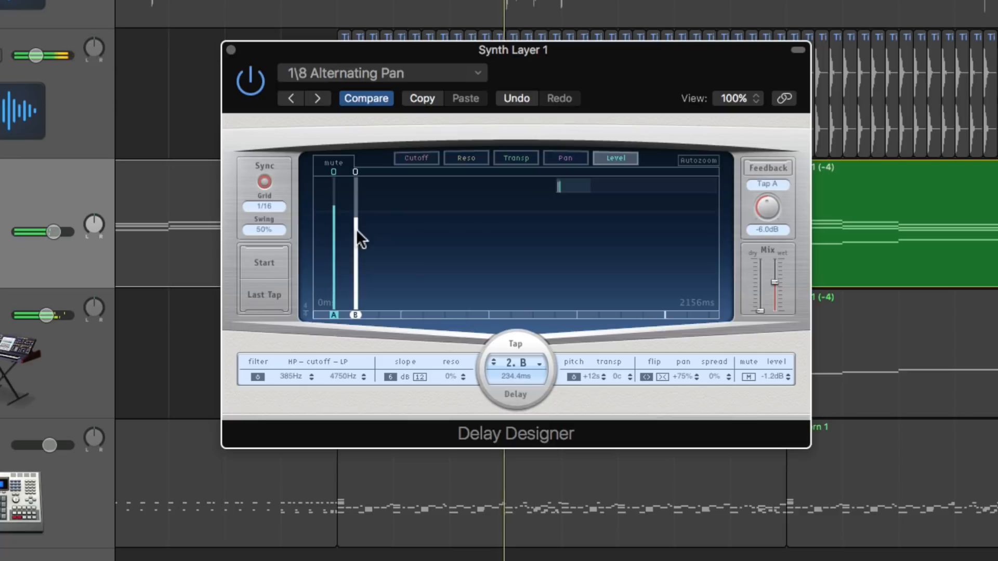
click(413, 157)
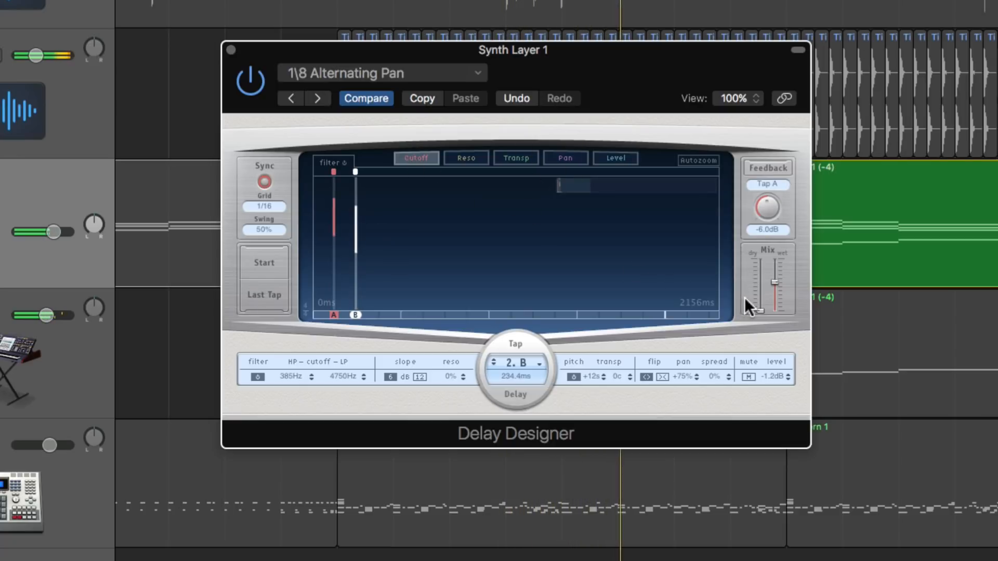
click(615, 158)
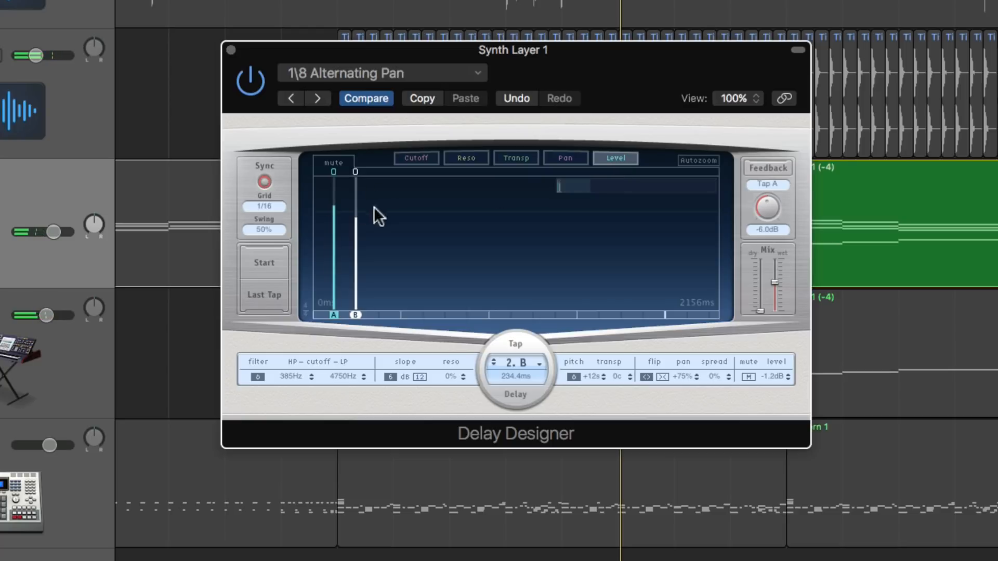
Return to the cutoff display, raise the Dry mix to maximum and set the Wet mix to about -16.0 dB
click(414, 157)
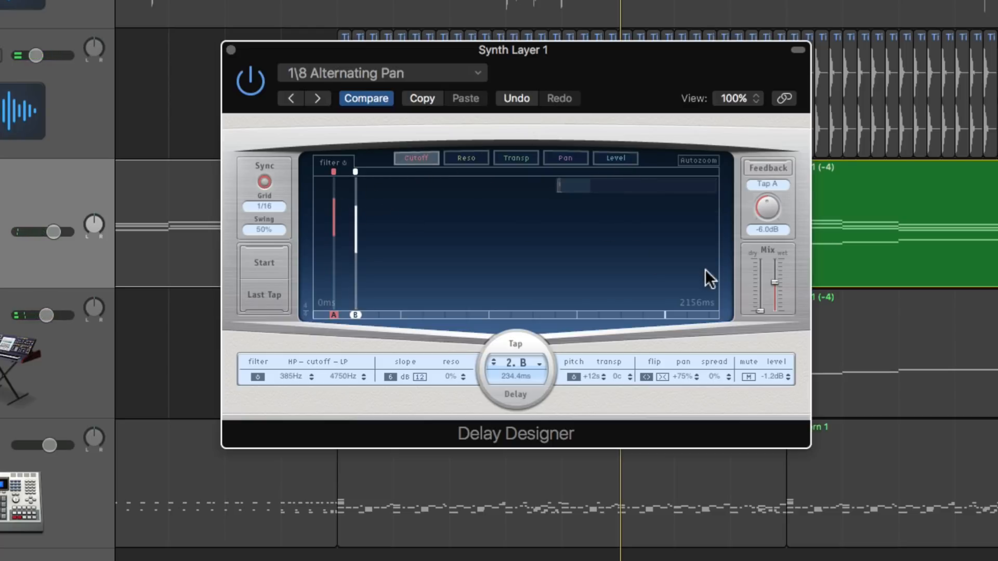
drag(759, 308, 768, 255)
drag(775, 291, 782, 291)
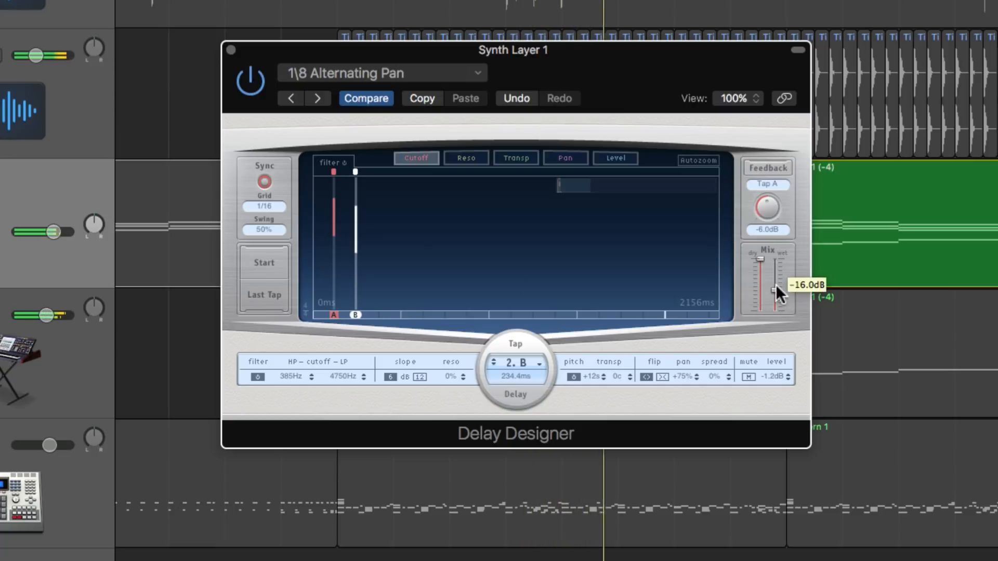
Fine-tune the delay's Wet mix around -16.0 dB, then close Delay Designer and play the chorus
drag(775, 285, 776, 284)
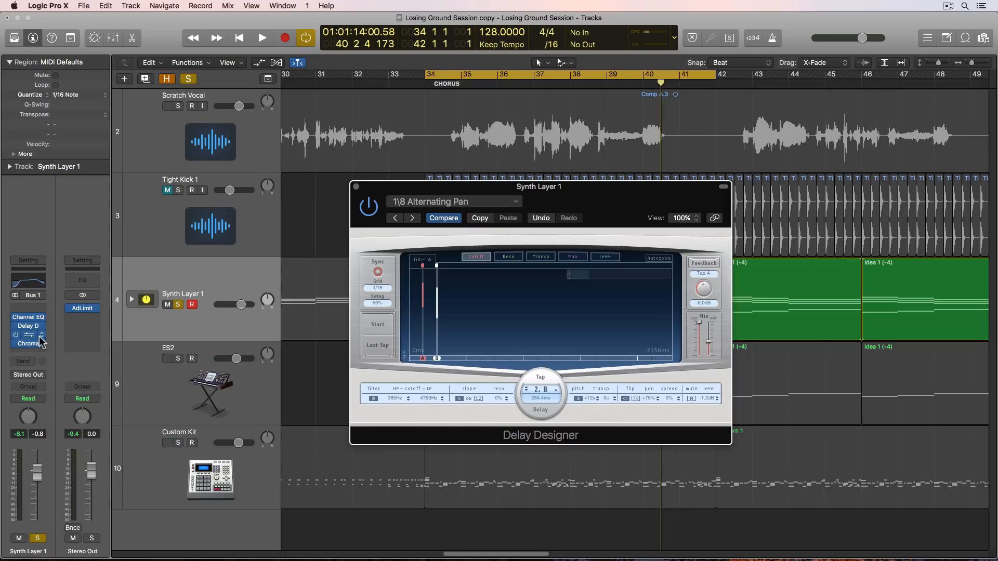
click(356, 186)
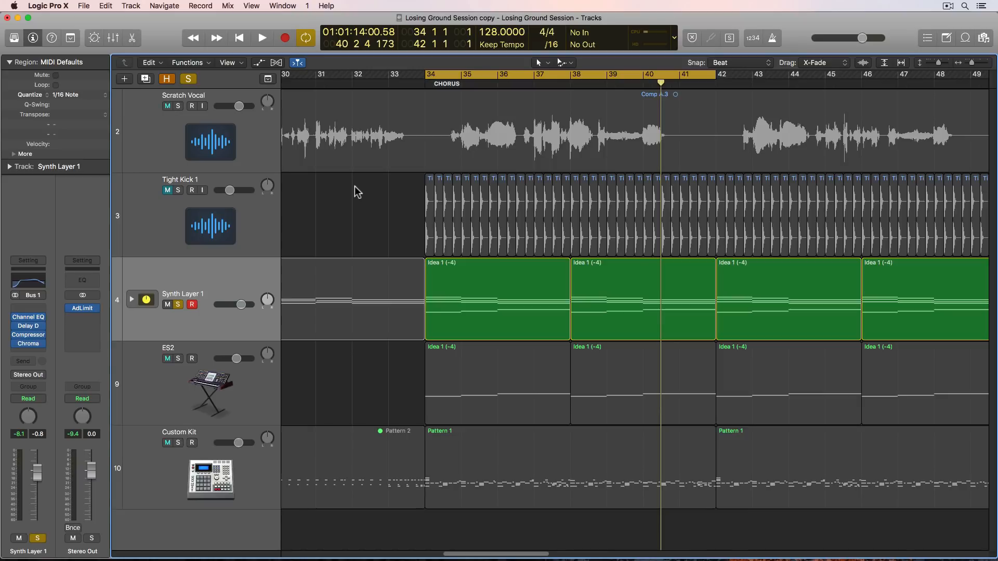
key(space)
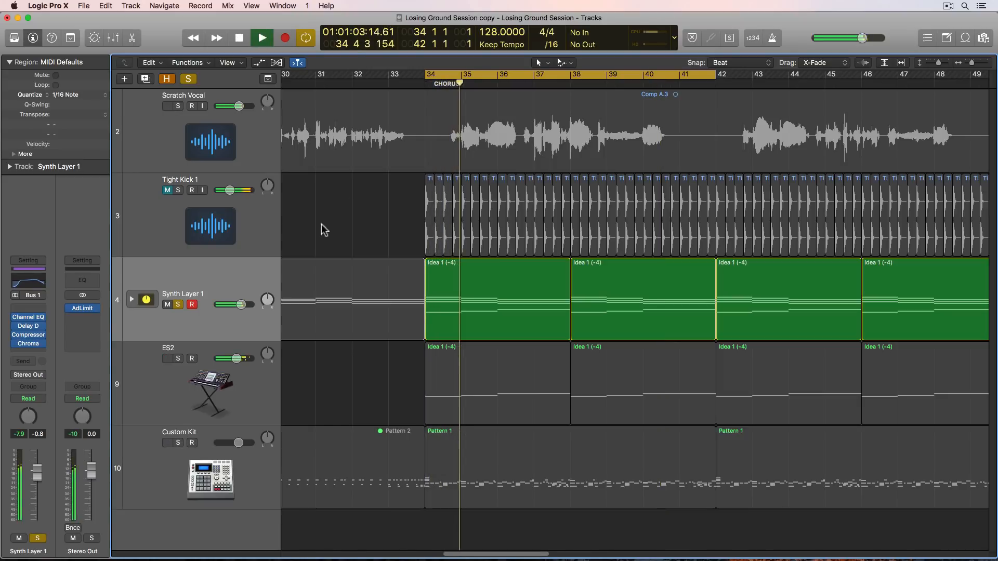
During chorus playback, solo ES2 alongside Synth Layer 1, disarm Synth Layer 1's recording and mute Scratch Vocal
click(178, 358)
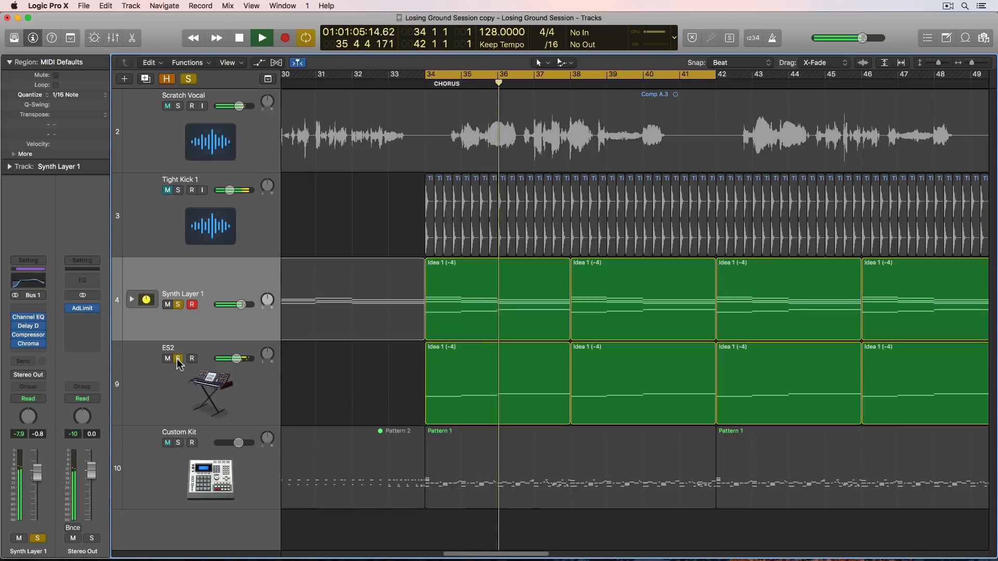
click(192, 305)
click(219, 382)
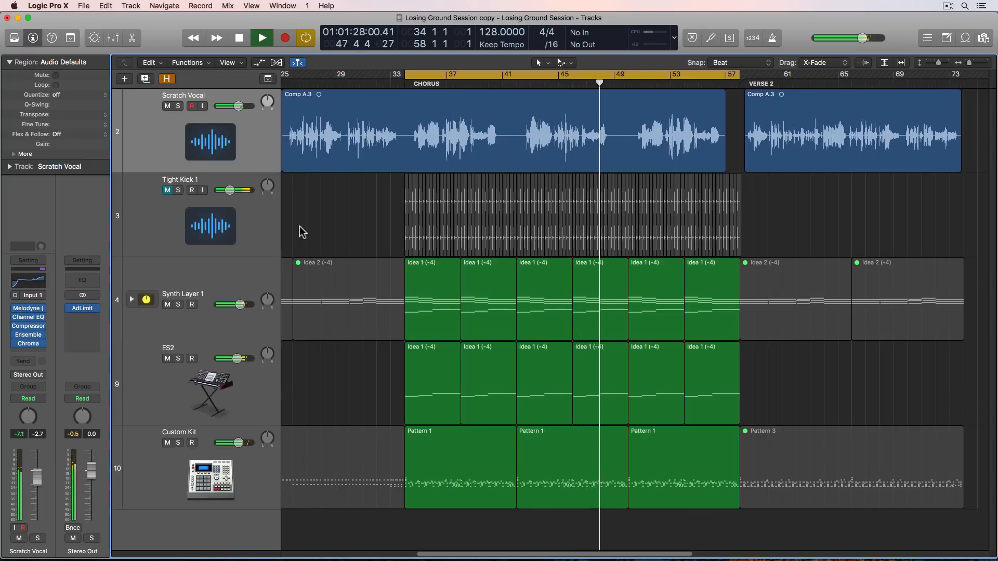
click(168, 106)
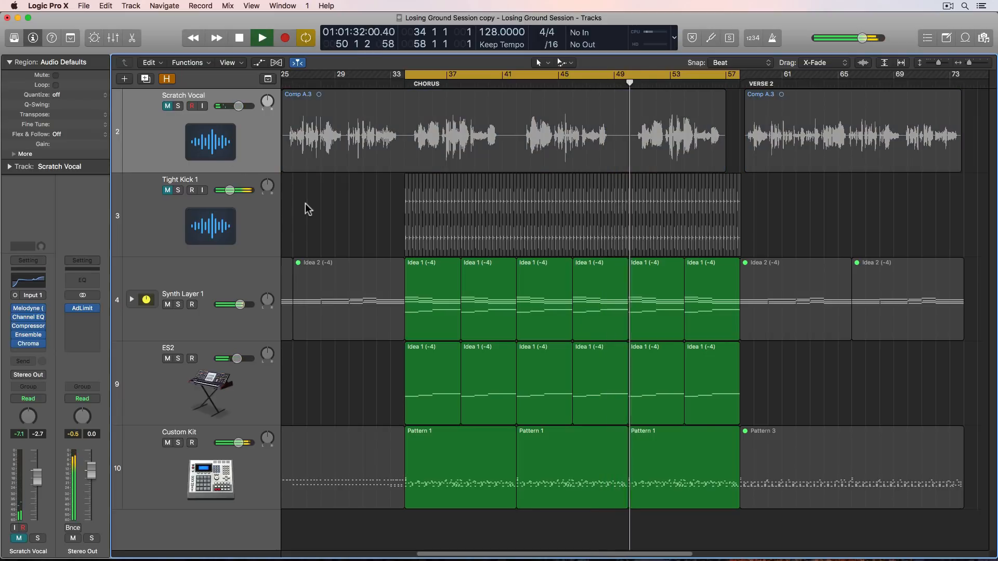